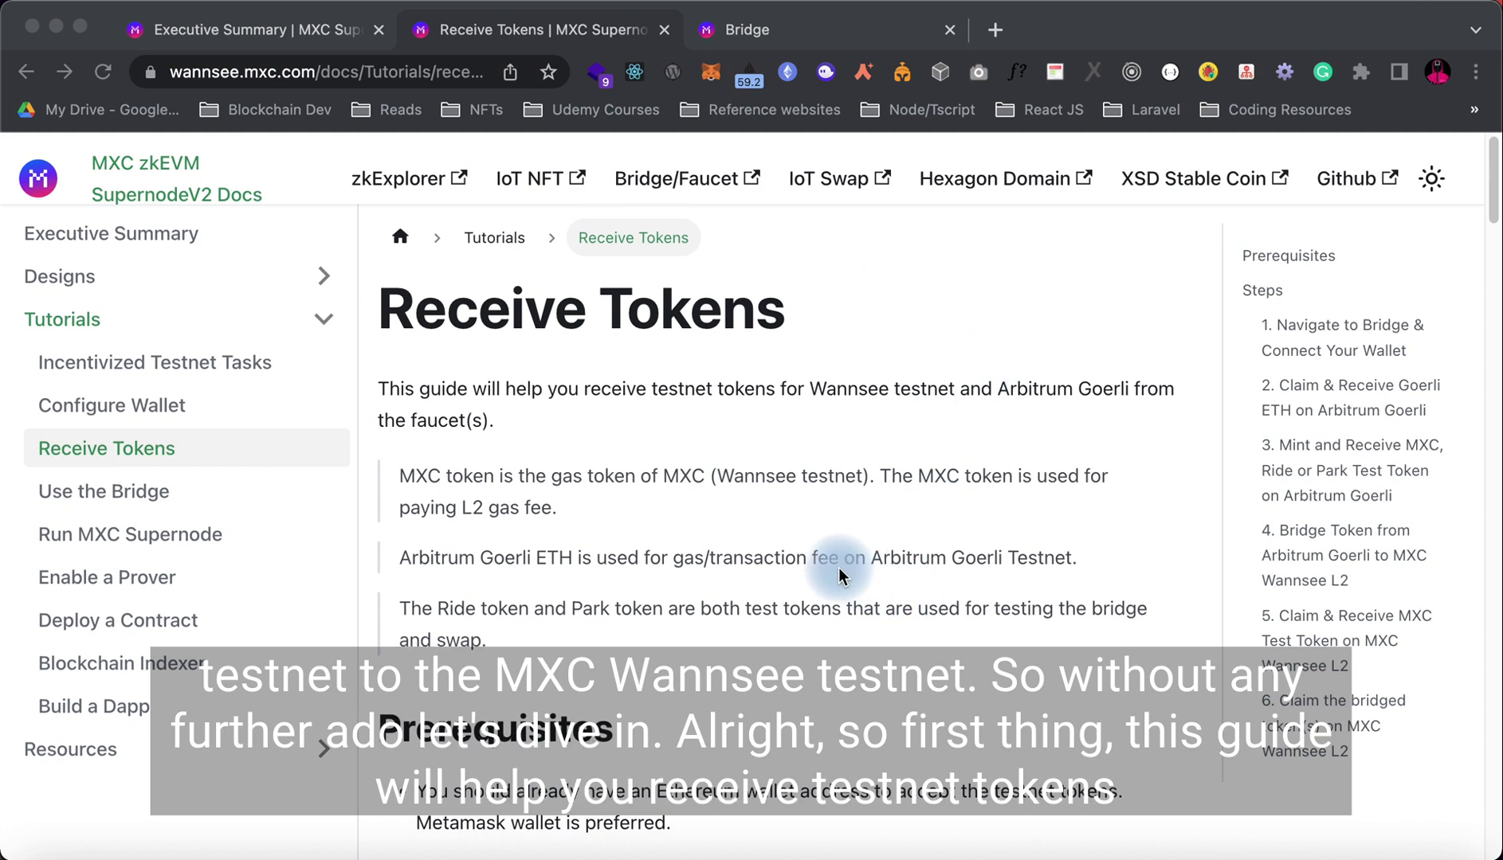
Scroll the Receive Tokens docs past Prerequisites to step 1, Navigate to Bridge & Connect Your Wallet
scroll(839, 574, "down", 1)
scroll(542, 374, "up", 1)
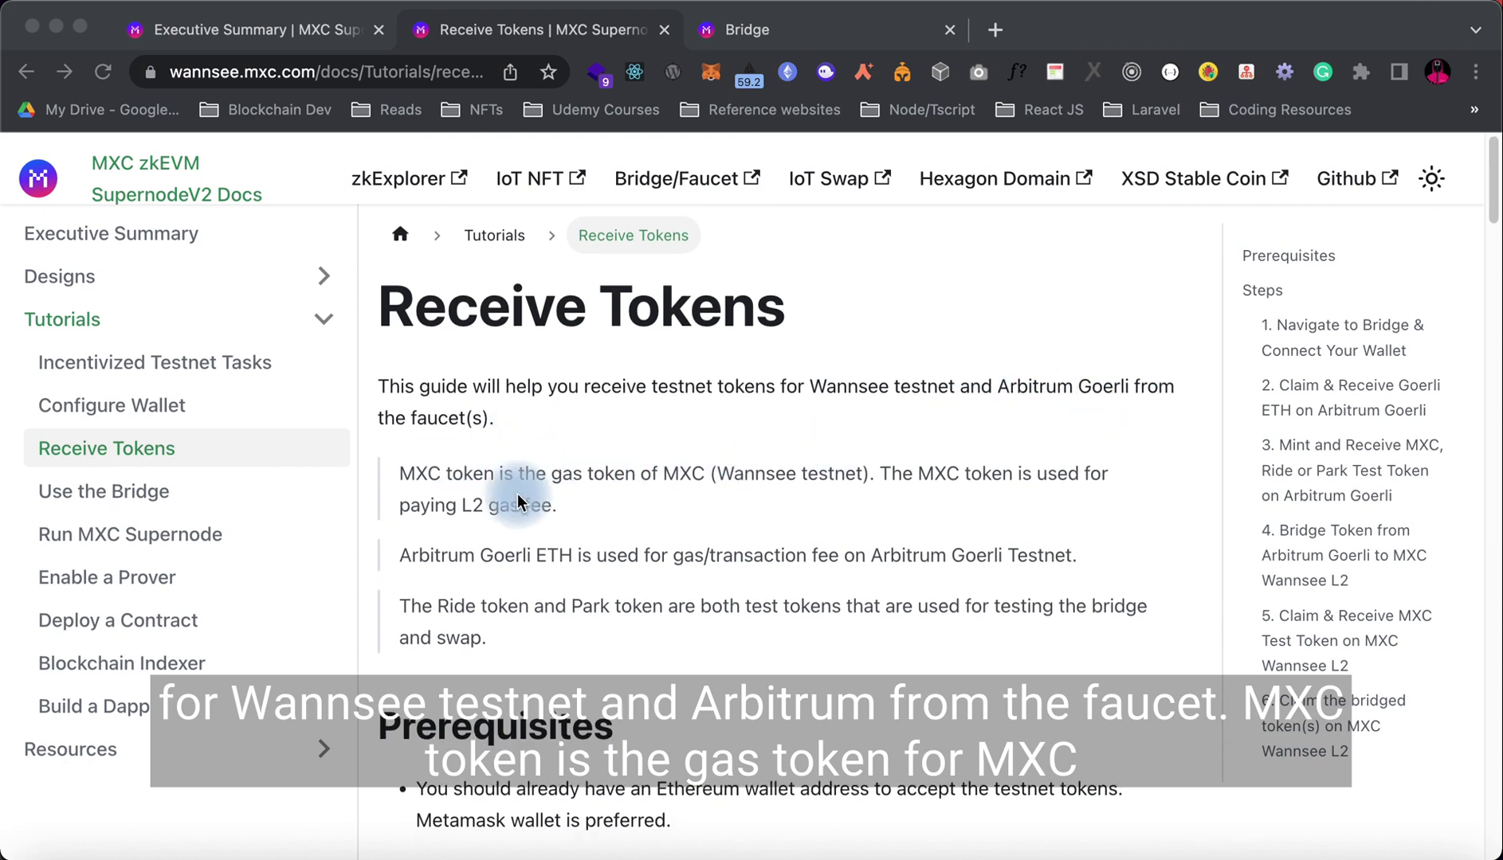
scroll(486, 482, "down", 1)
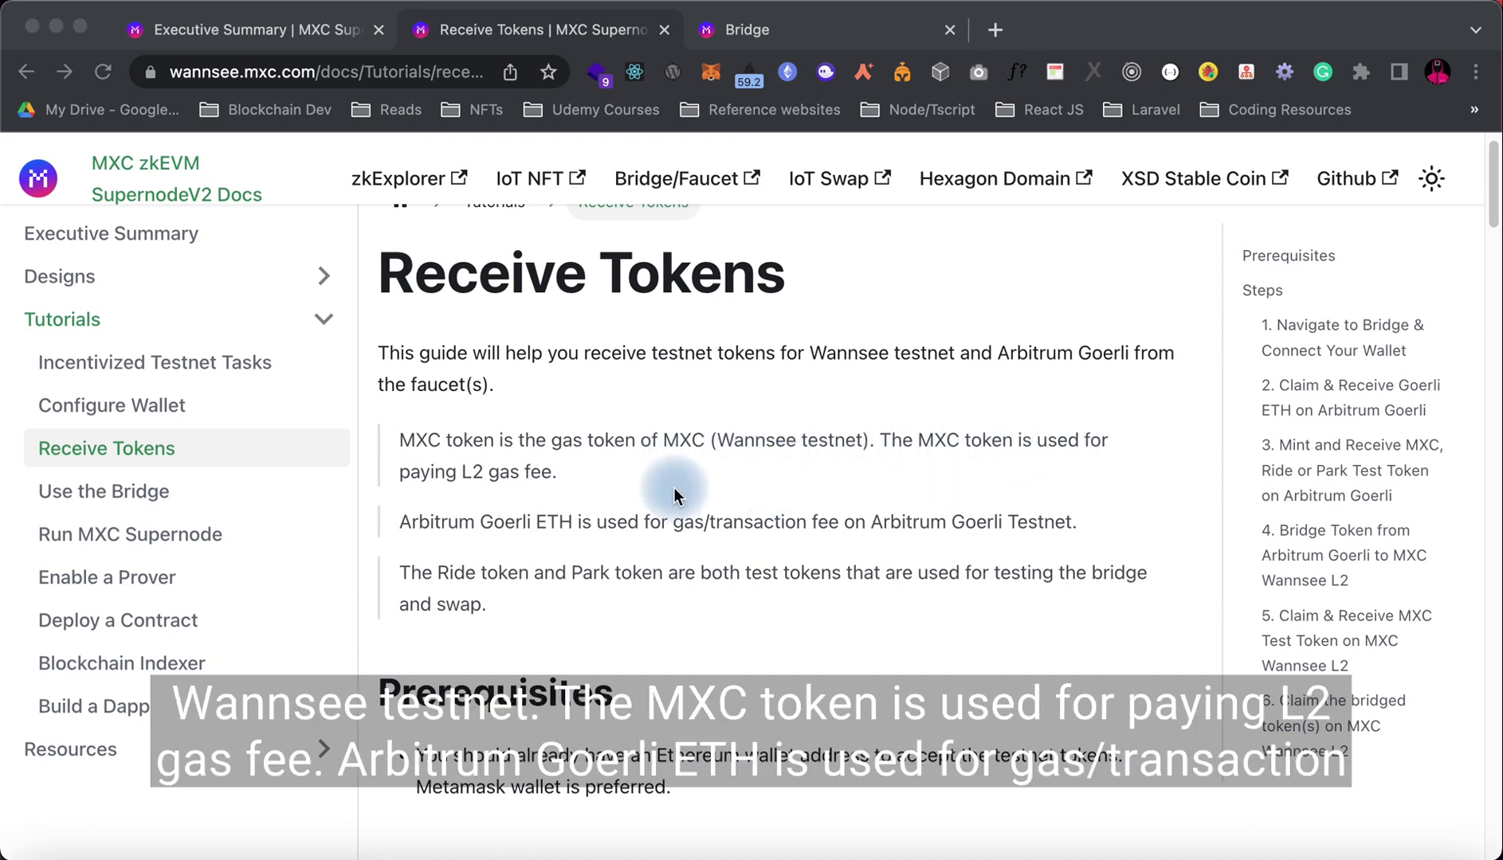
scroll(510, 498, "down", 1)
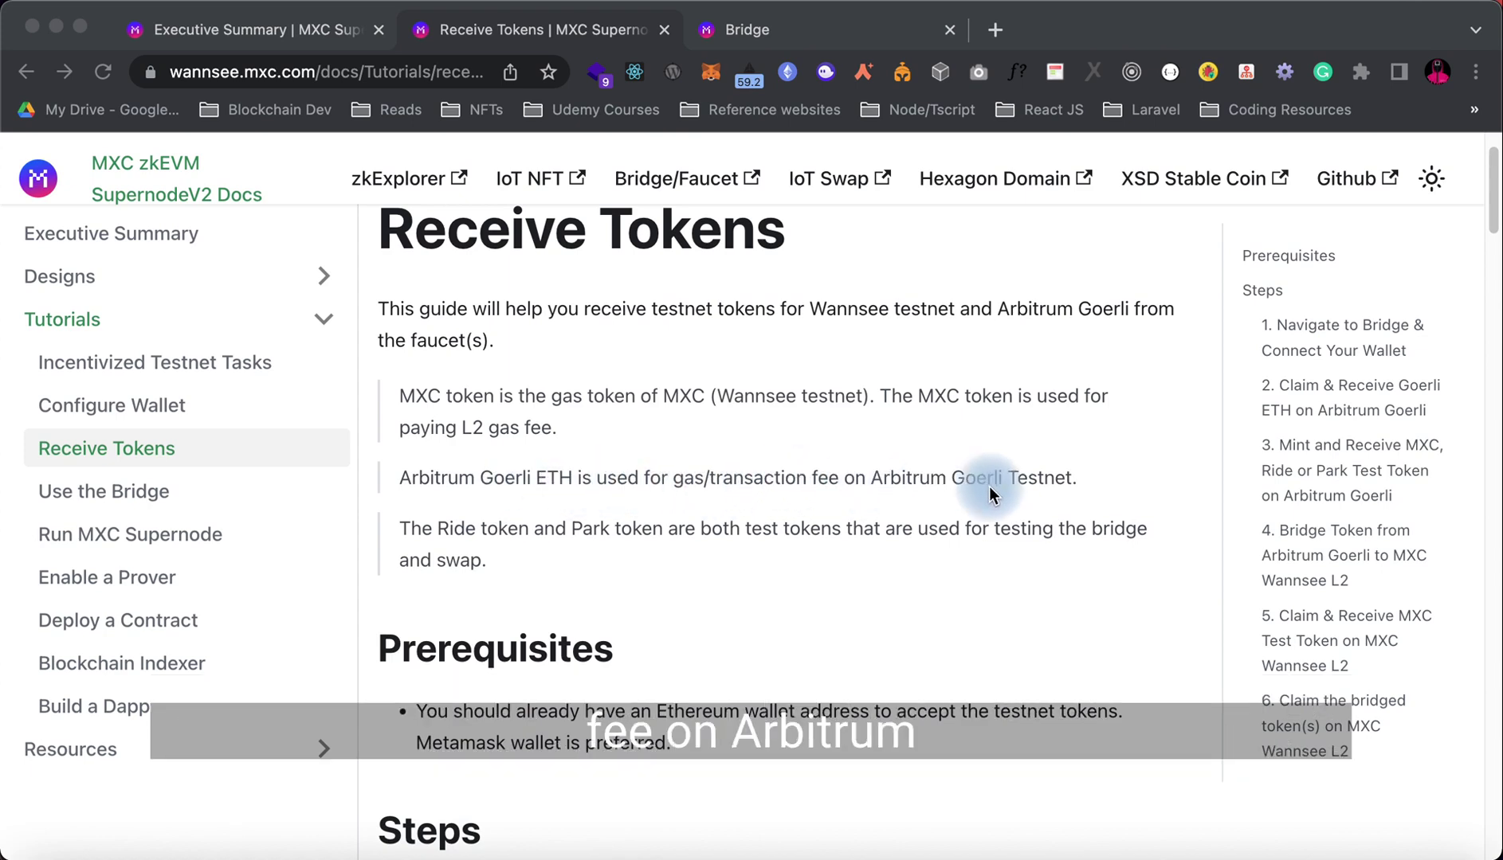
scroll(1051, 481, "down", 1)
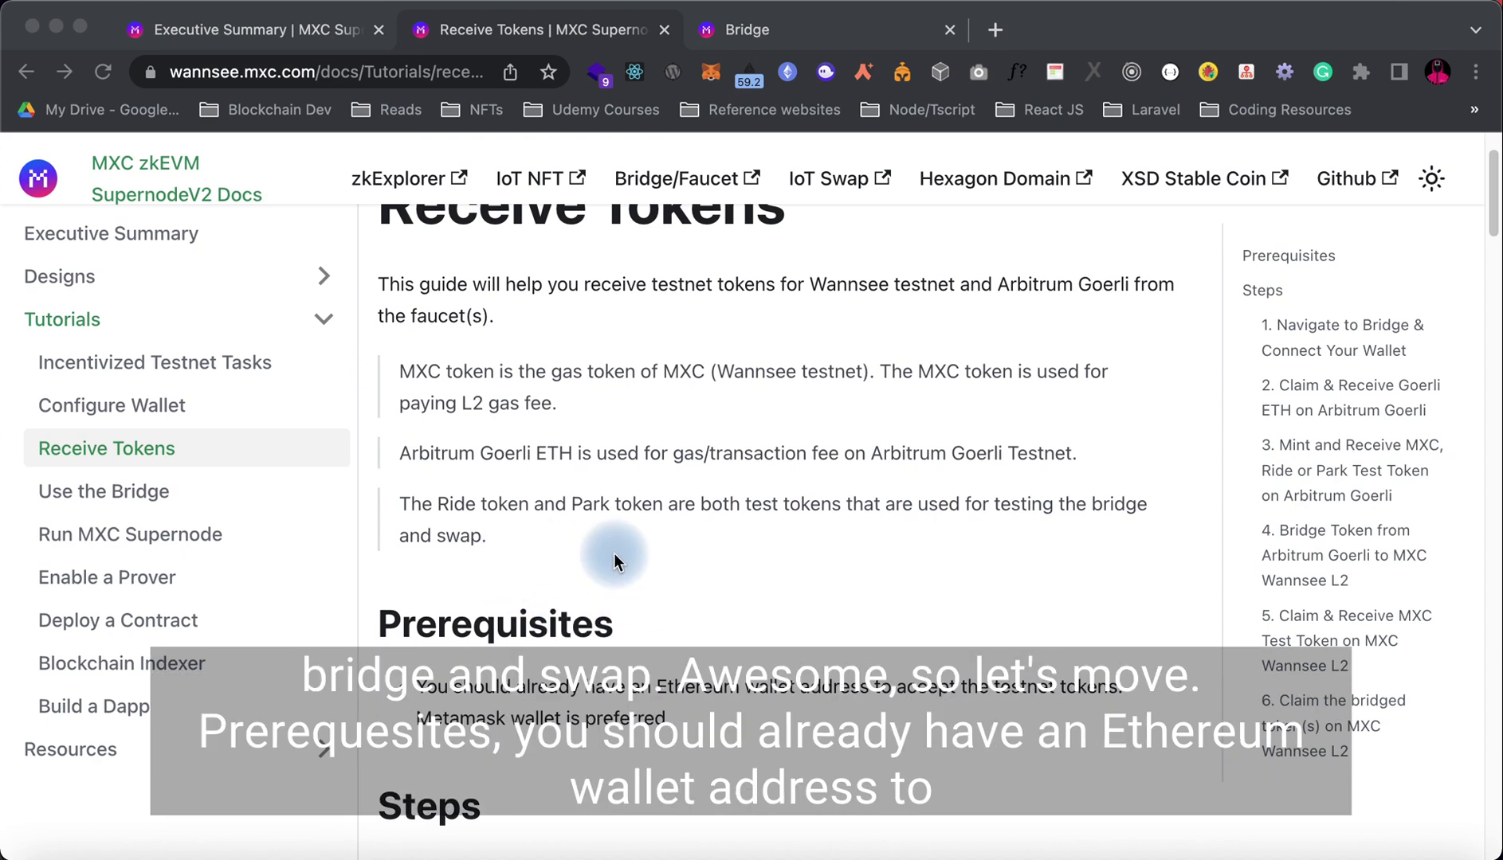
scroll(614, 562, "down", 5)
scroll(613, 562, "down", 2)
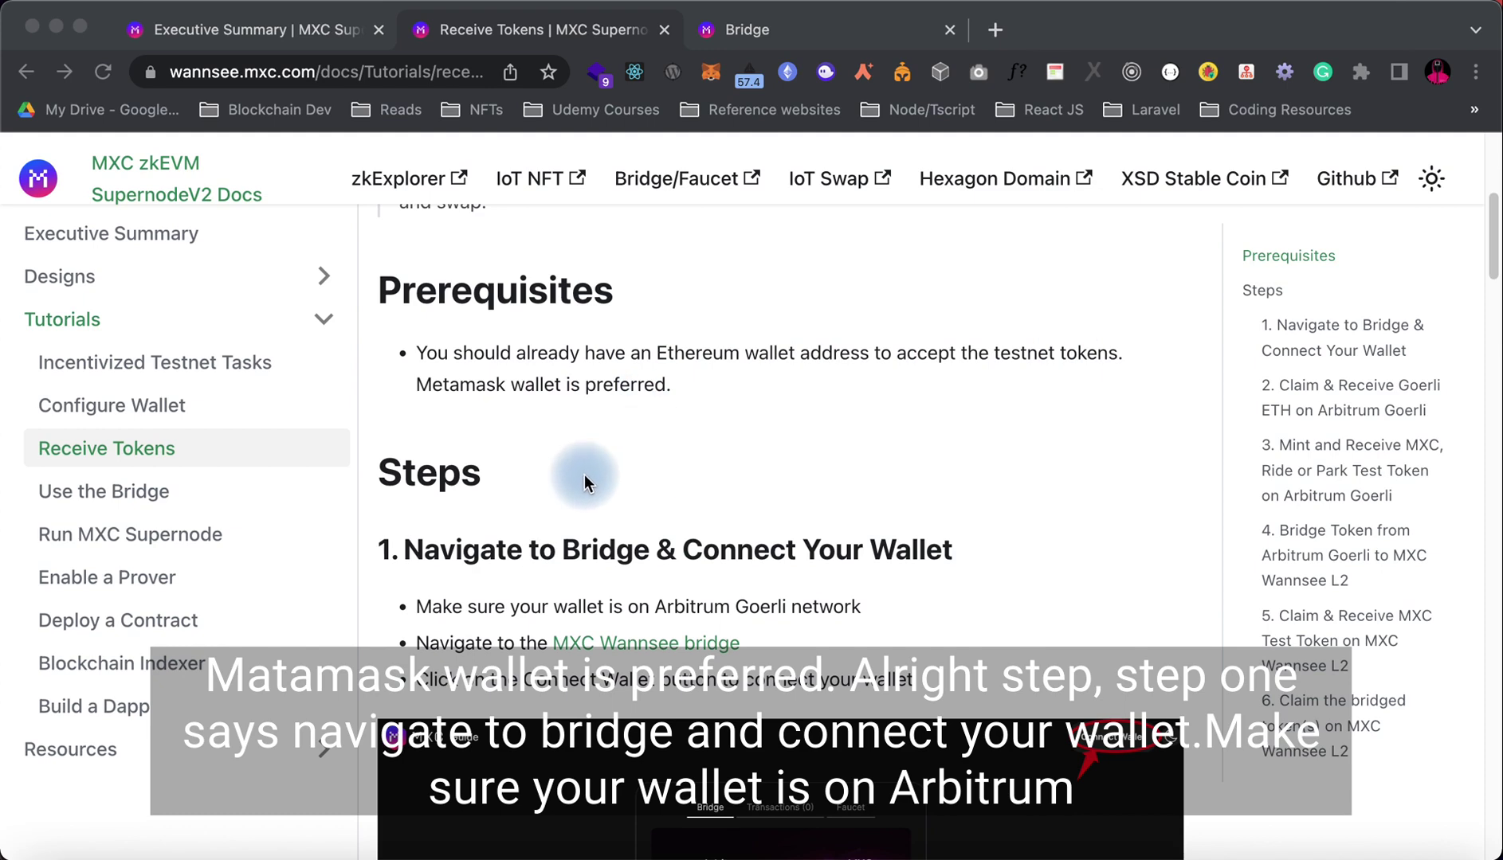
scroll(586, 478, "down", 3)
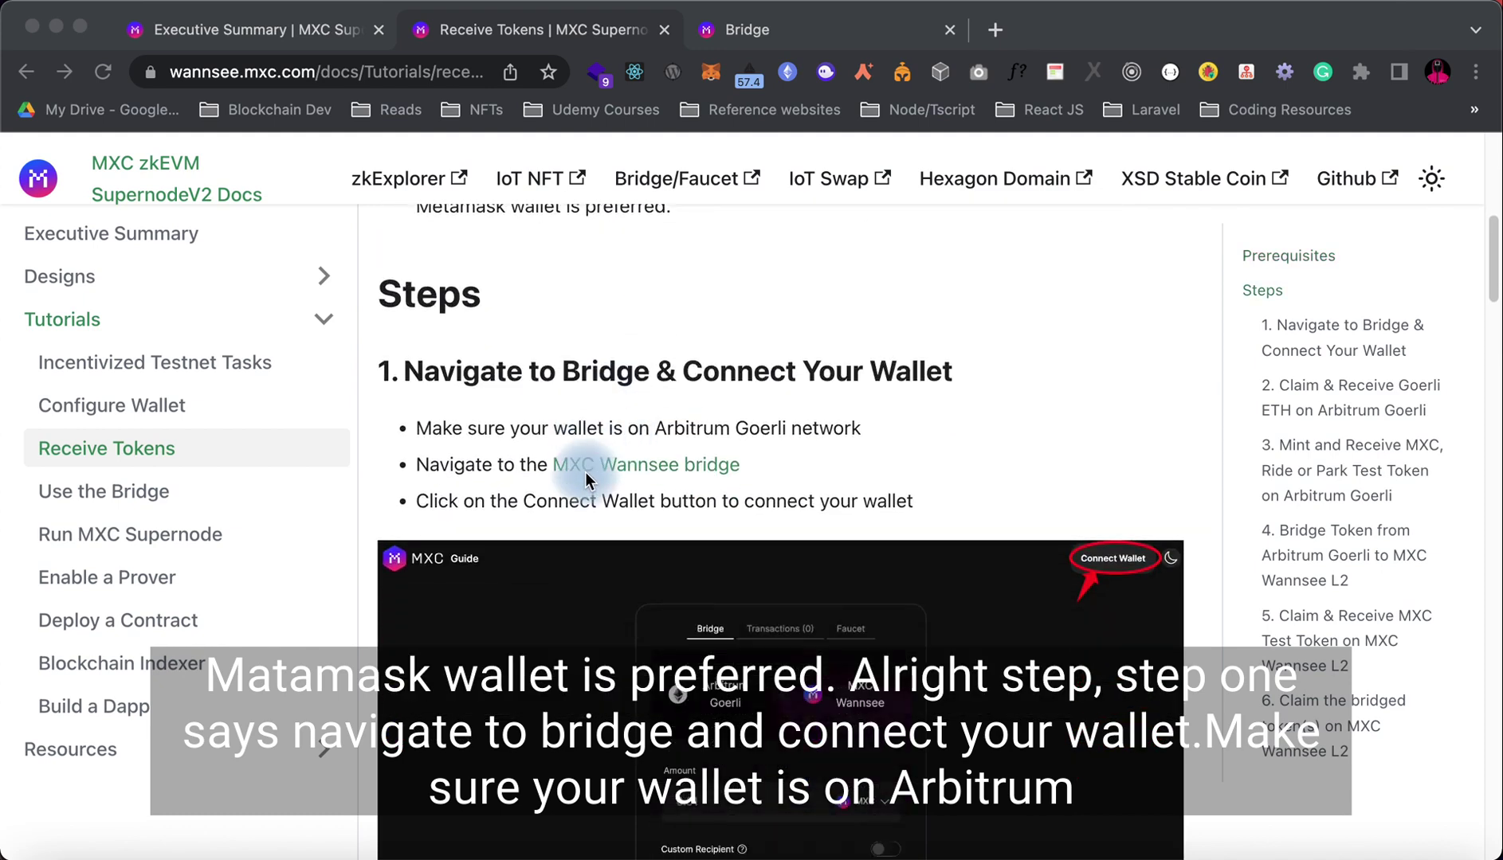
scroll(585, 472, "down", 1)
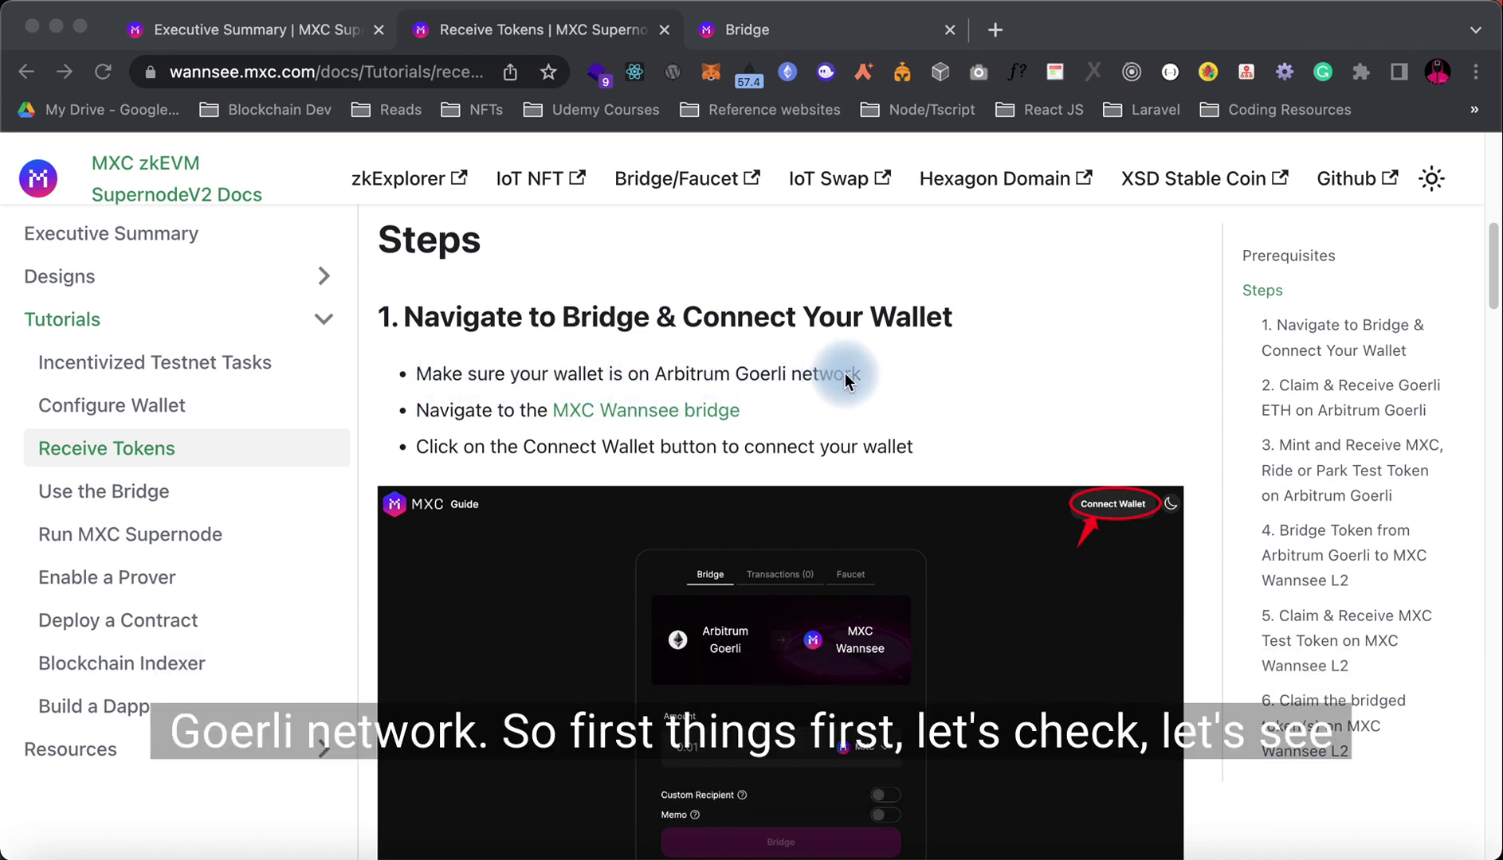
Switch MetaMask to the Arbitrum Görli network, confirming its 0.02 AGOR balance
left_click(711, 83)
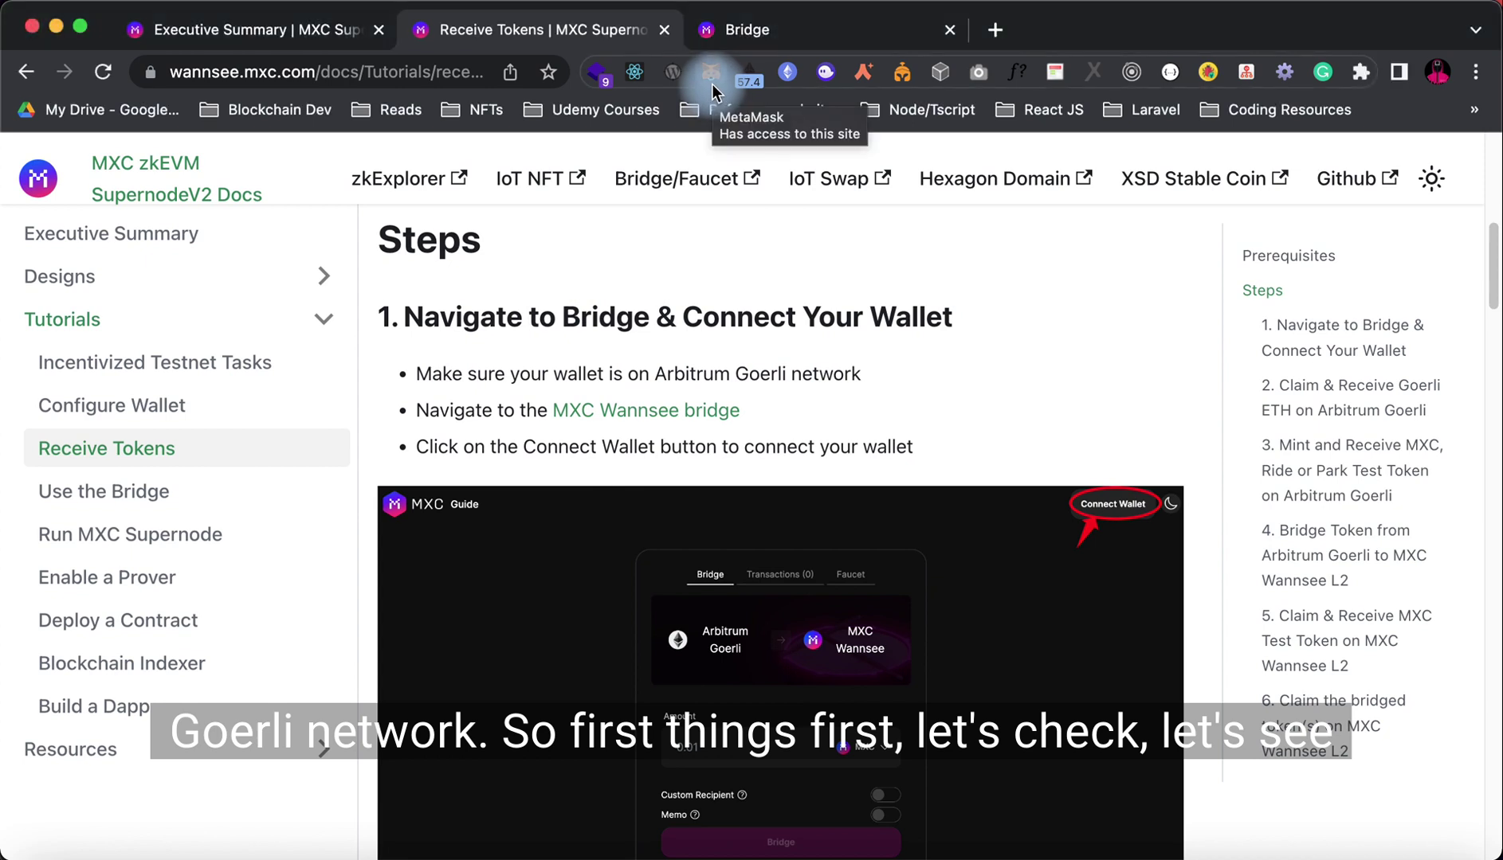
left_click(712, 84)
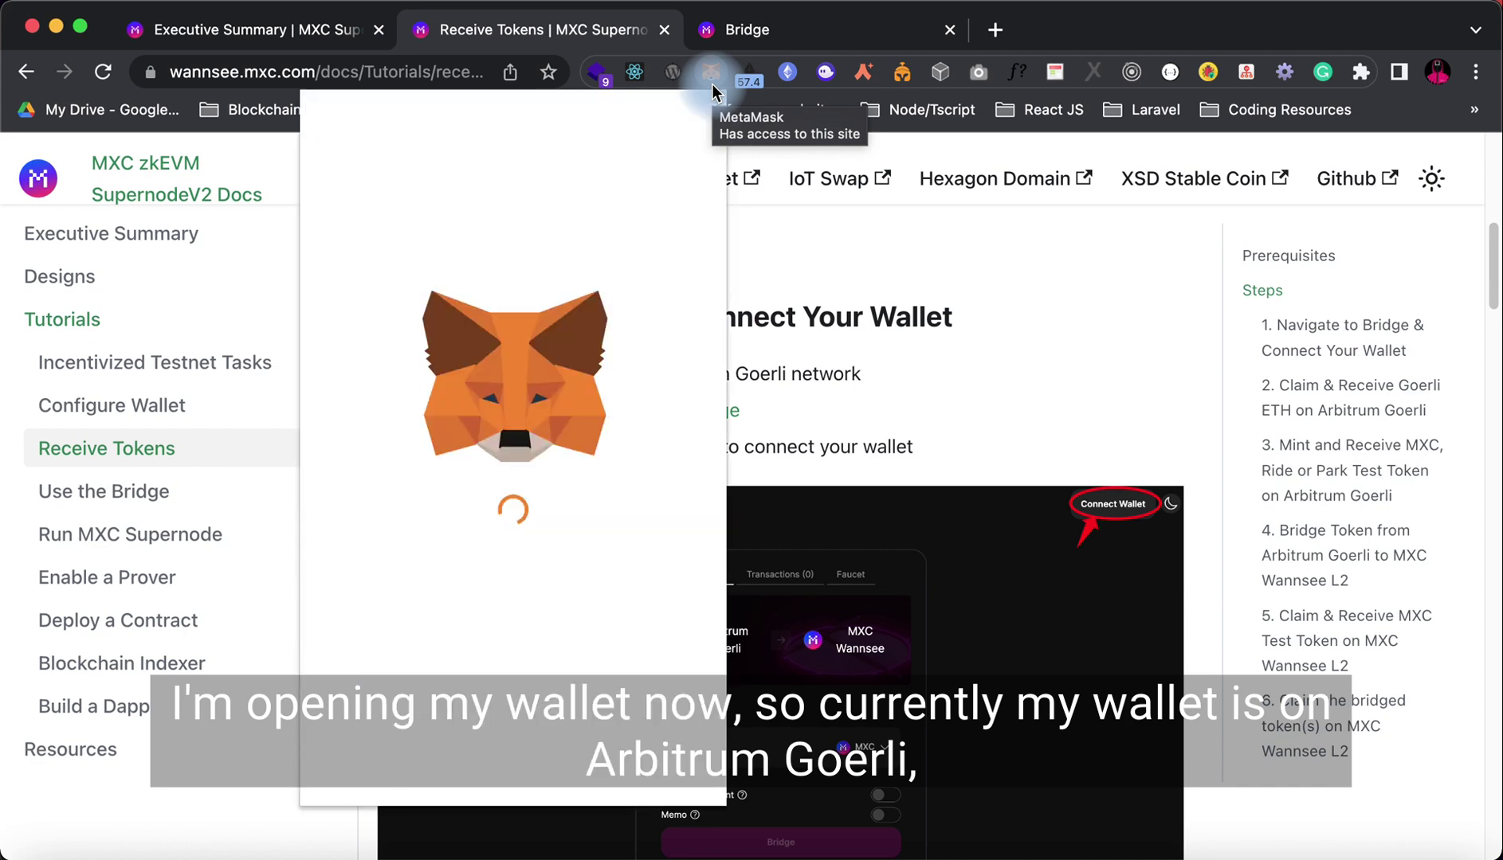
left_click(612, 137)
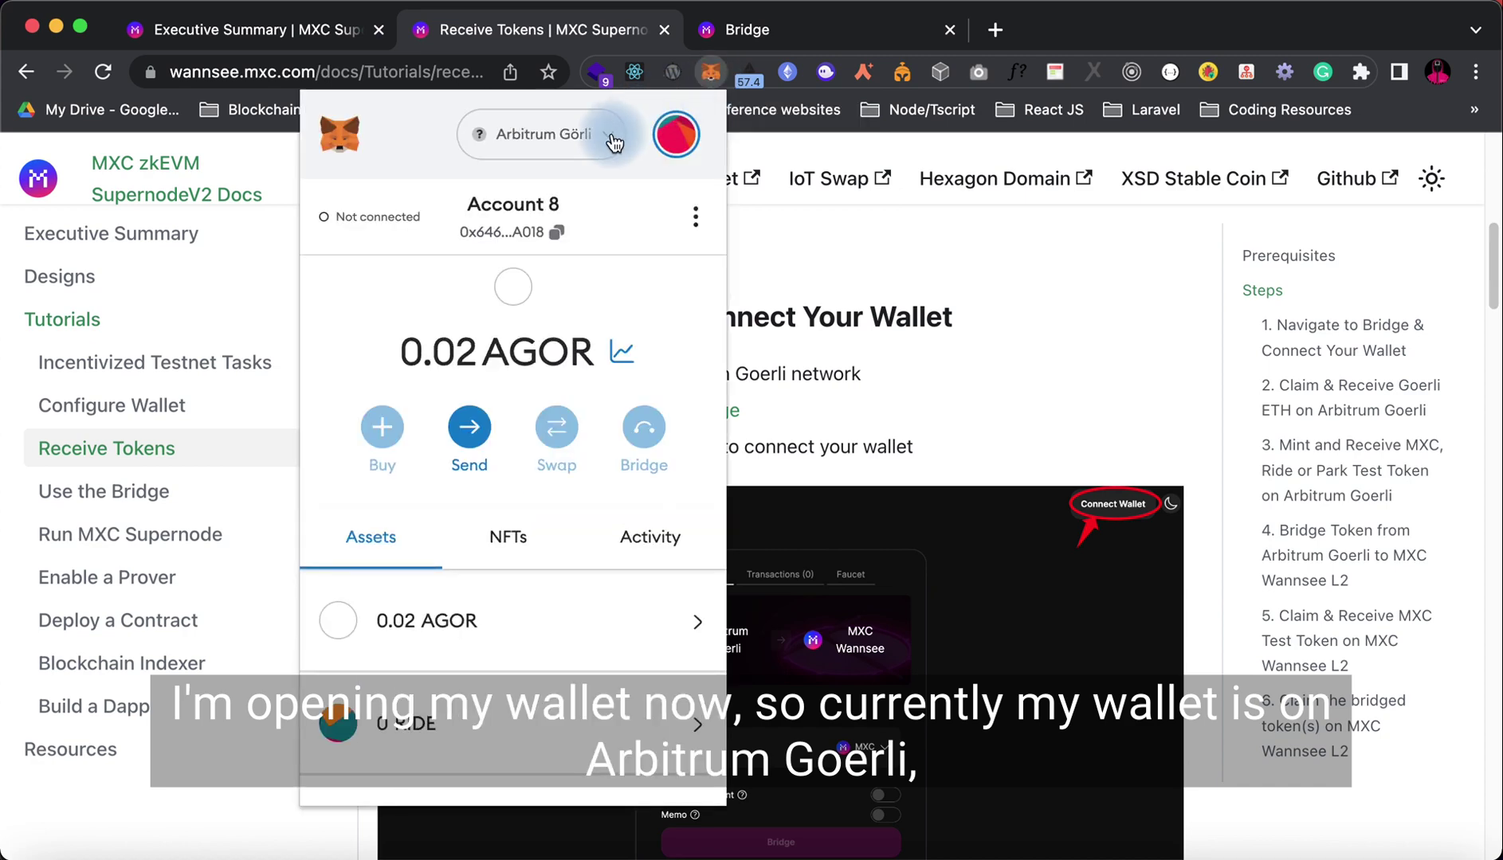
left_click(500, 341)
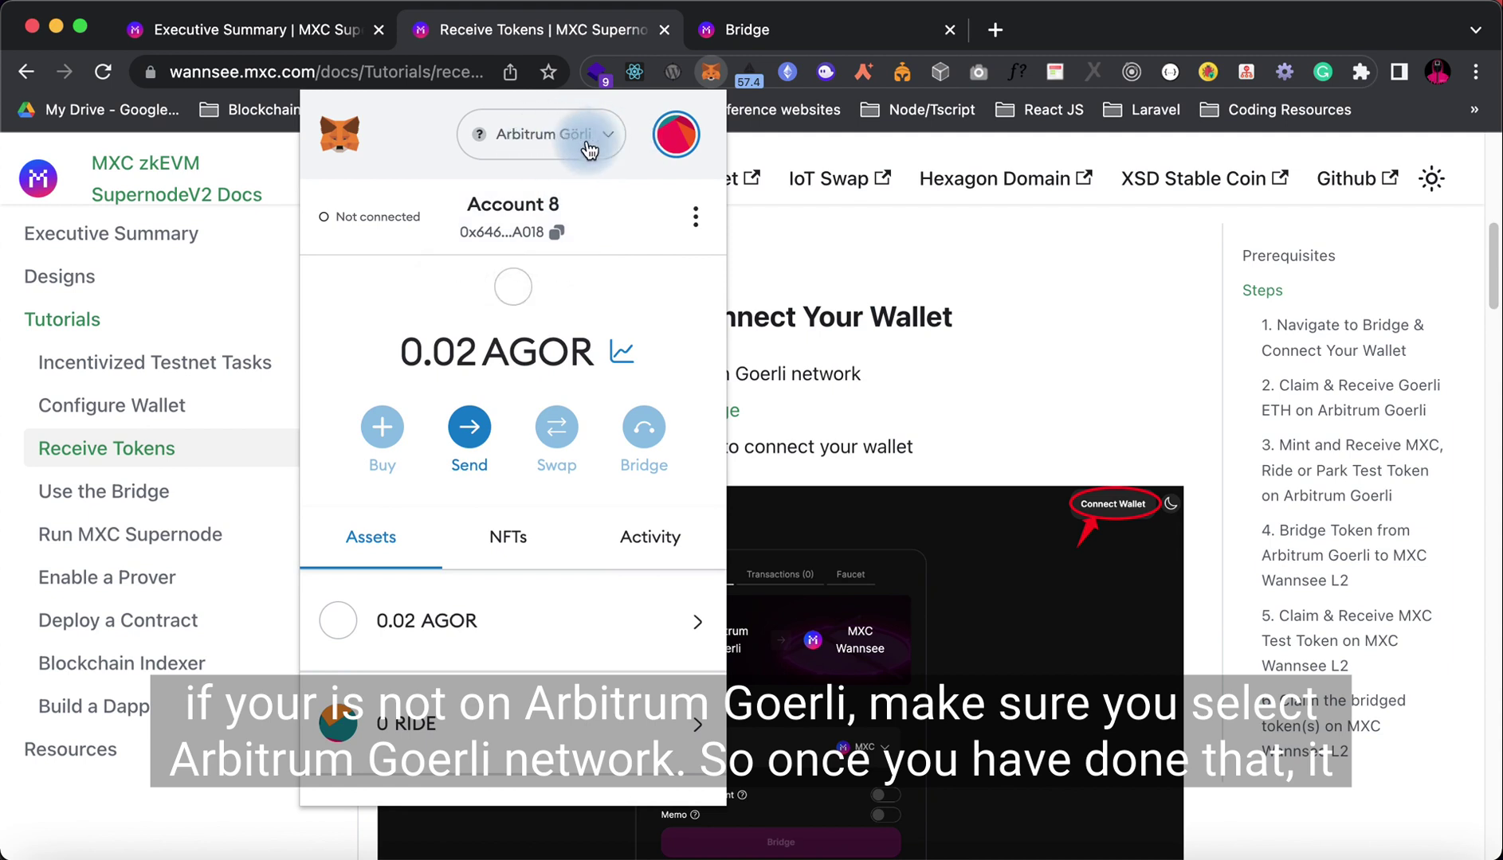
left_click(766, 241)
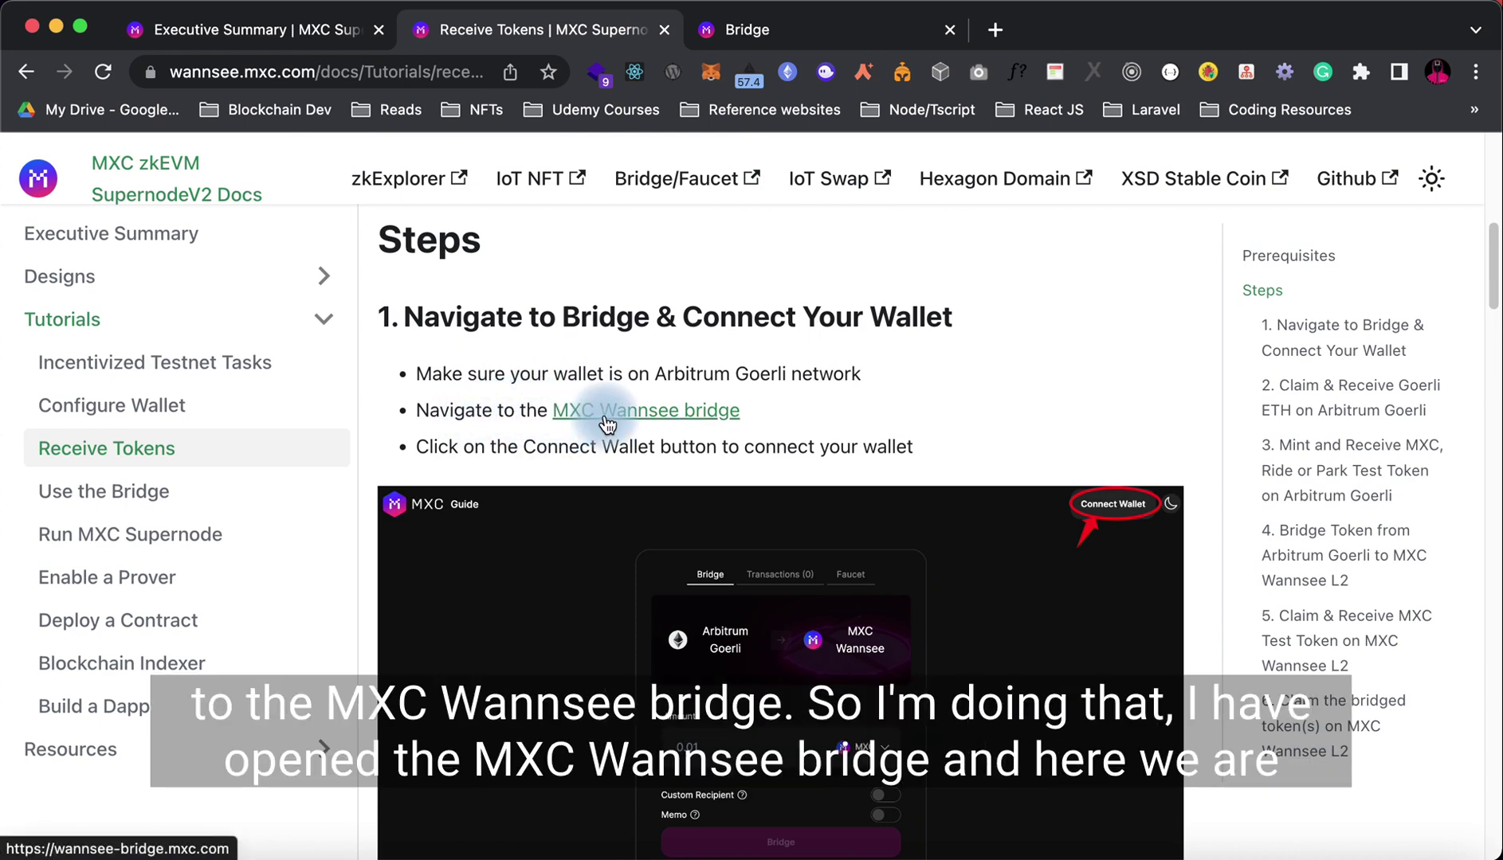
Open the MXC Wannsee bridge in a new tab and close the older duplicate bridge tab
left_click(640, 411)
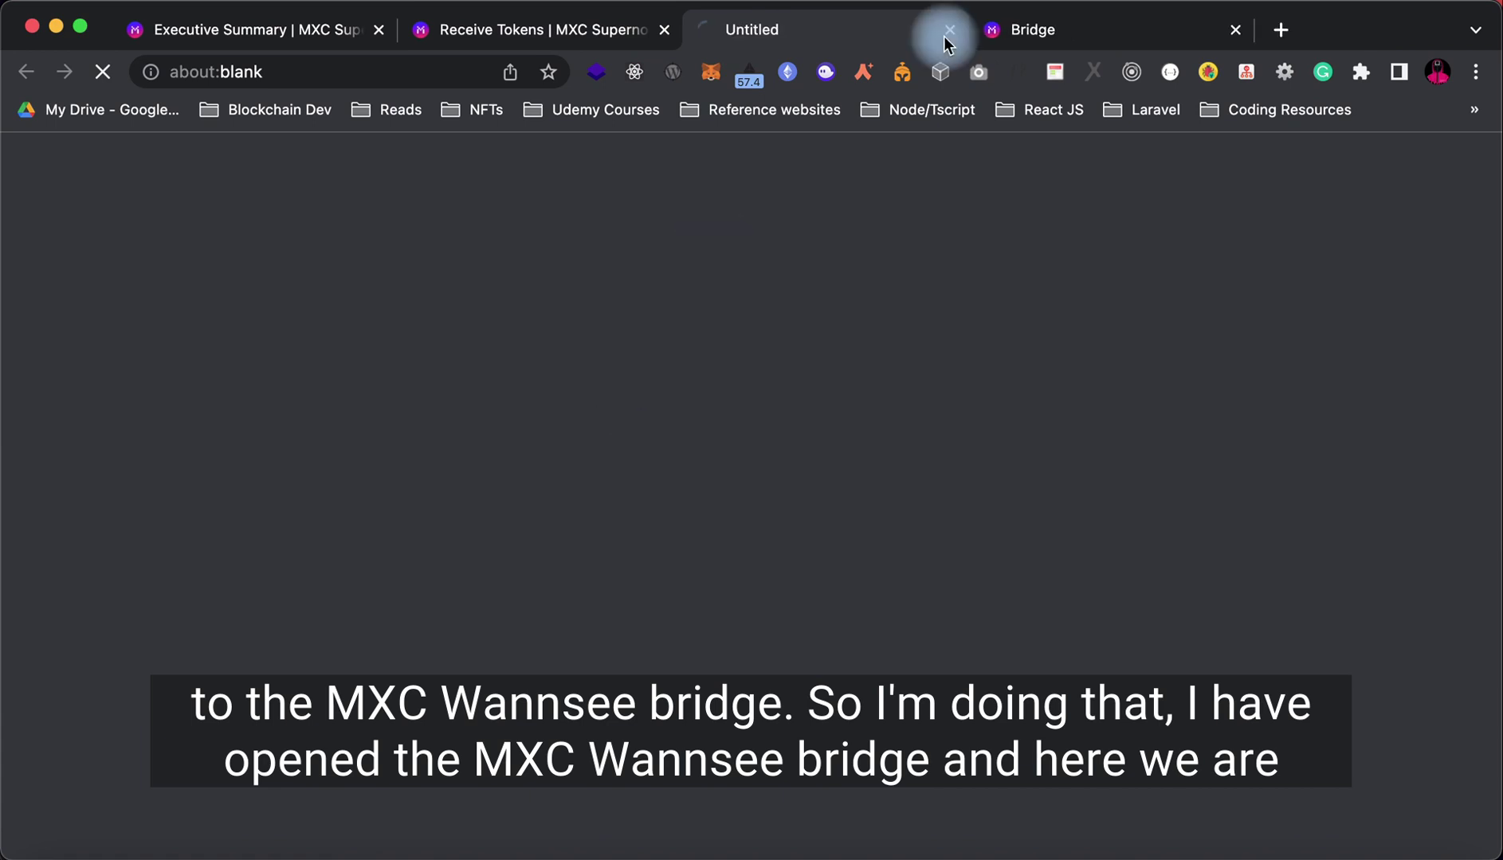
left_click(1234, 30)
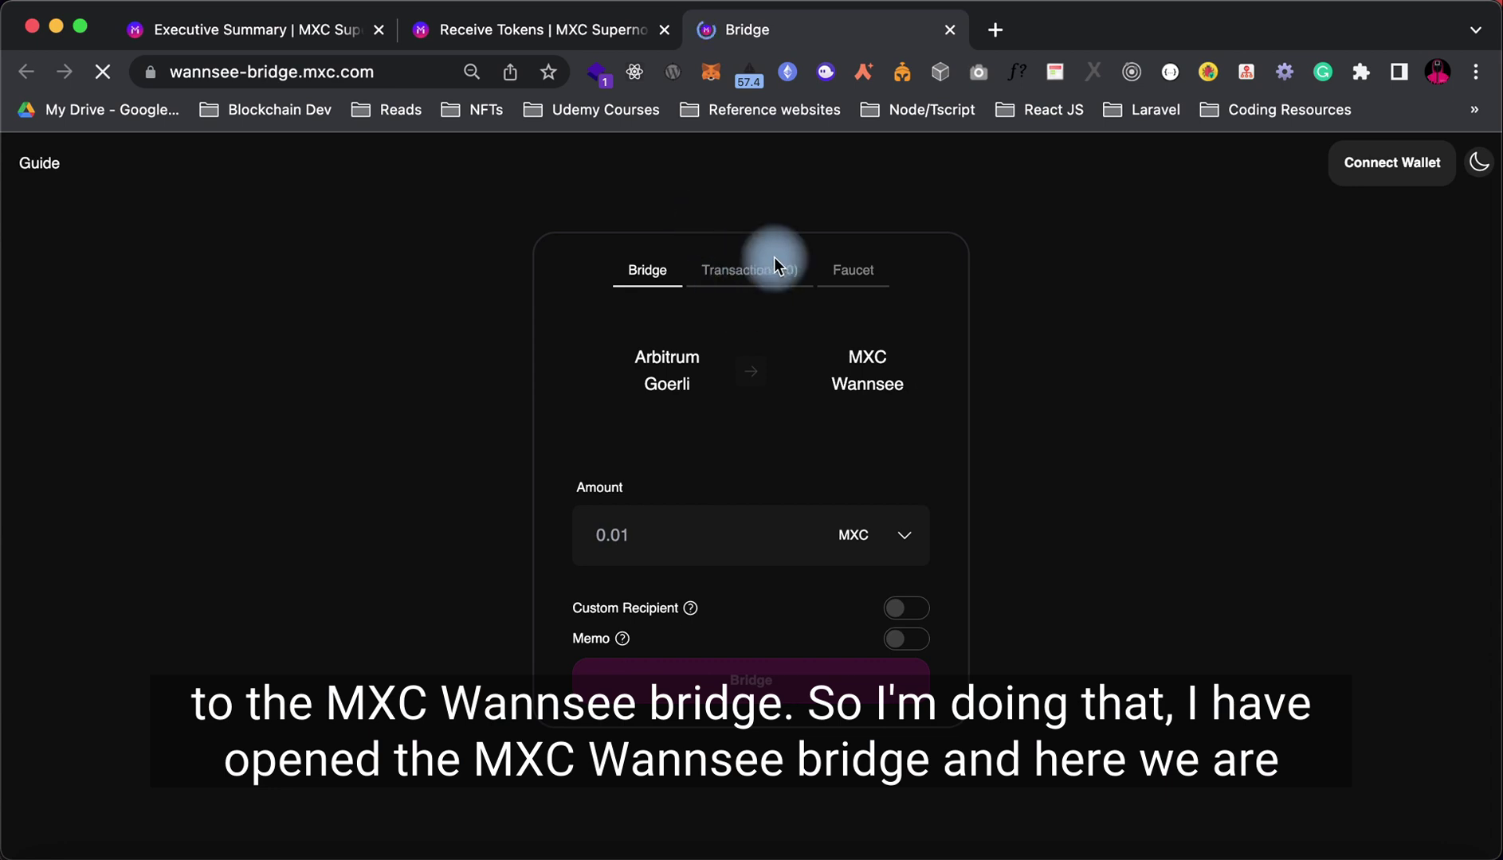
left_click(612, 32)
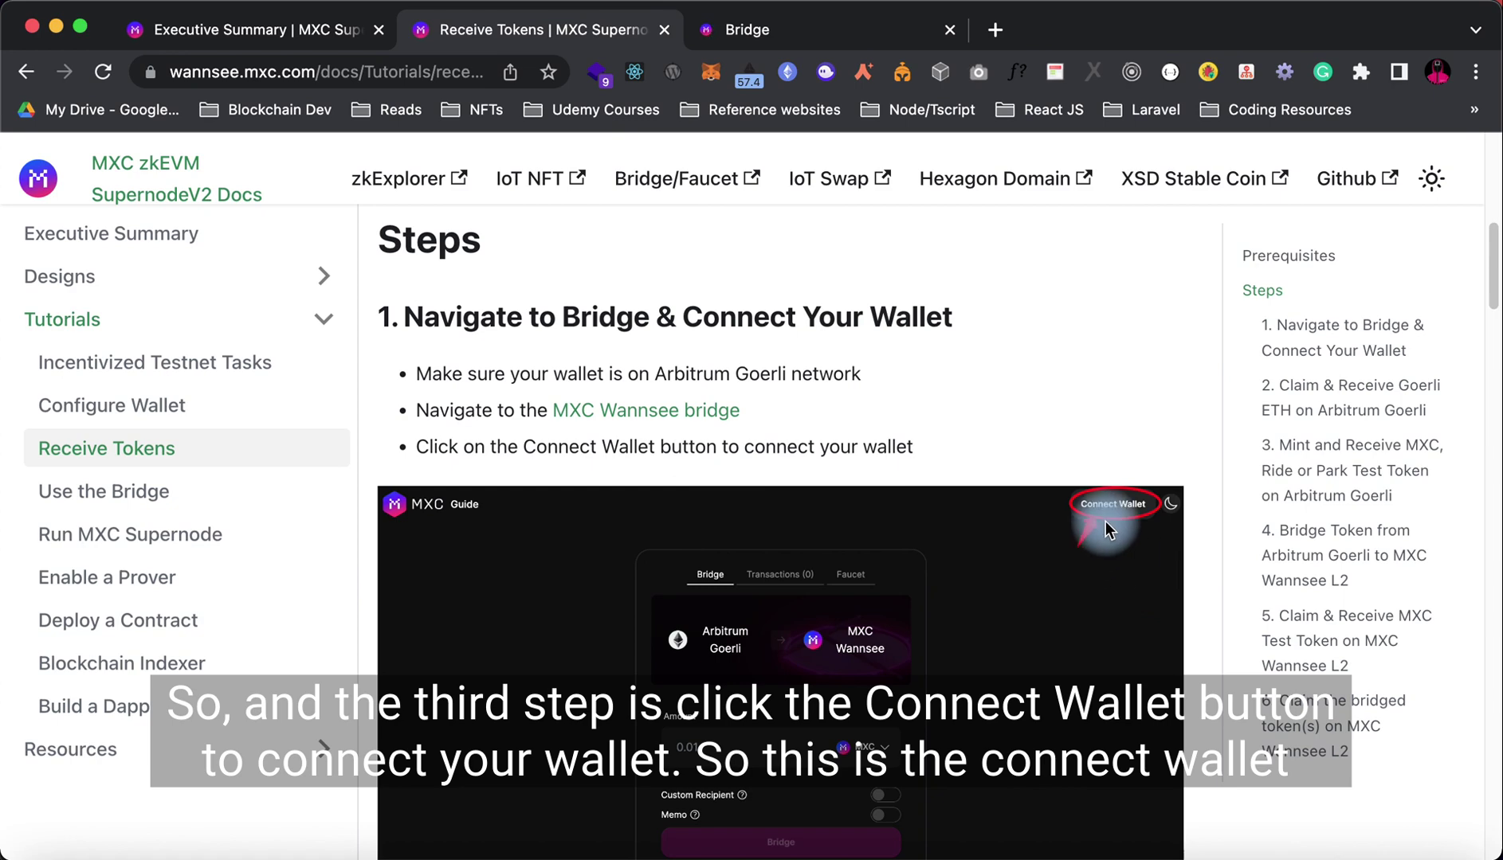
left_click(793, 40)
Connect the MetaMask wallet to the bridge, then scroll the tutorial to step 2
left_click(1377, 164)
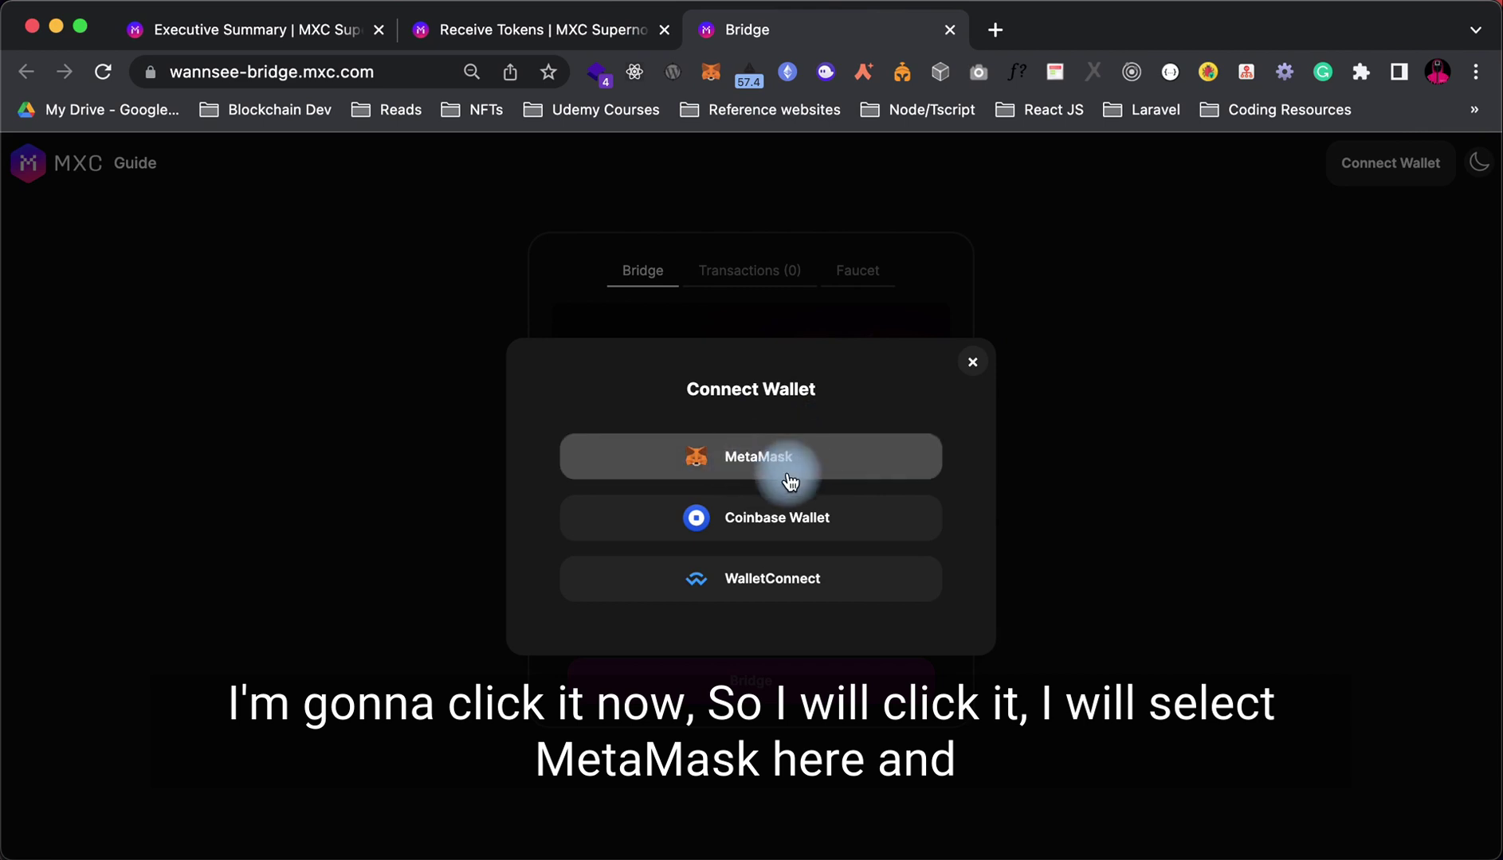
left_click(741, 458)
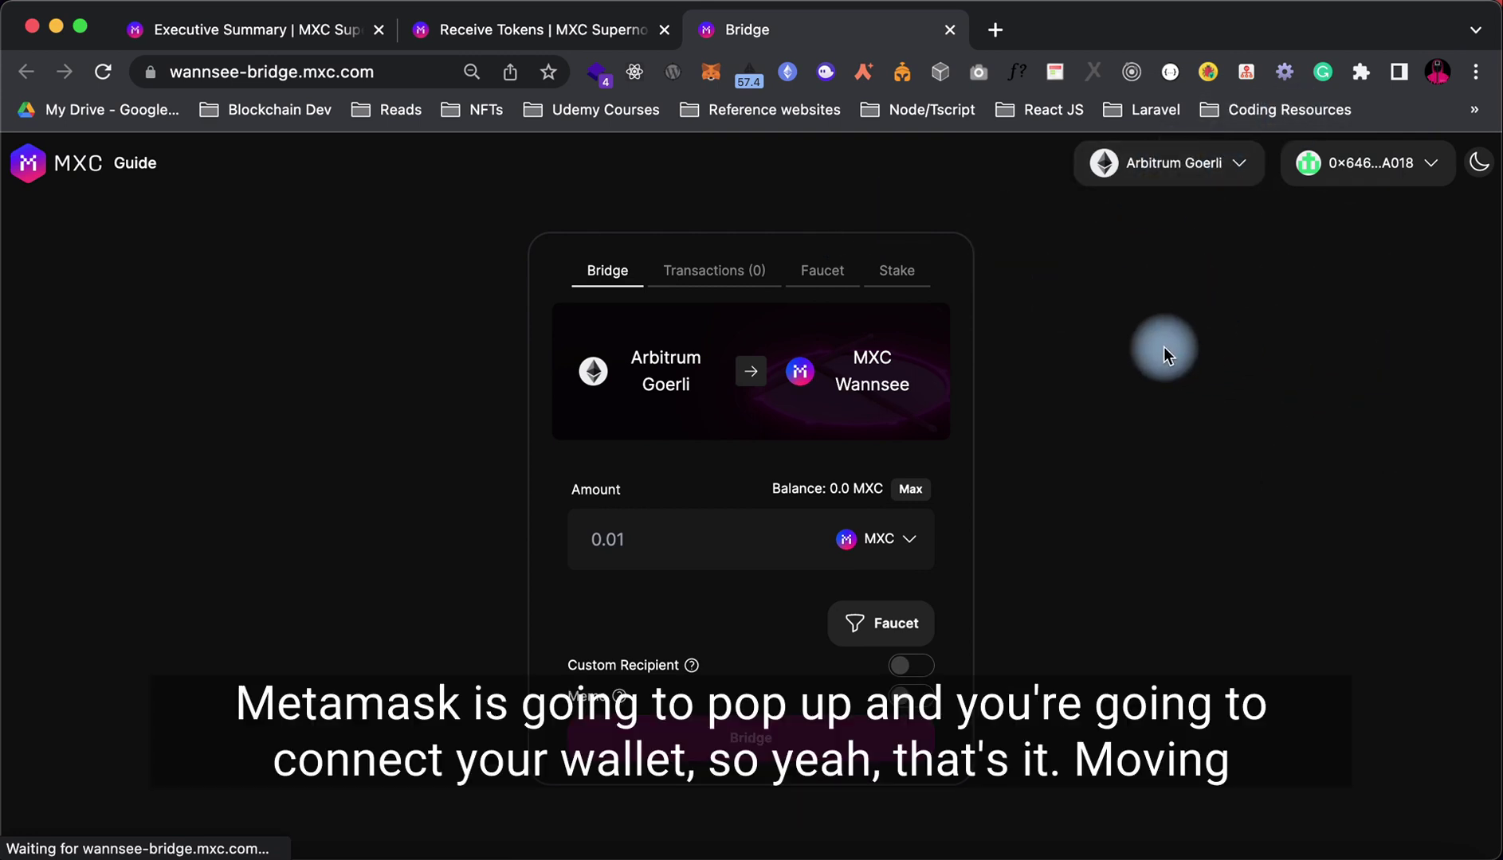
left_click(566, 37)
scroll(633, 407, "down", 10)
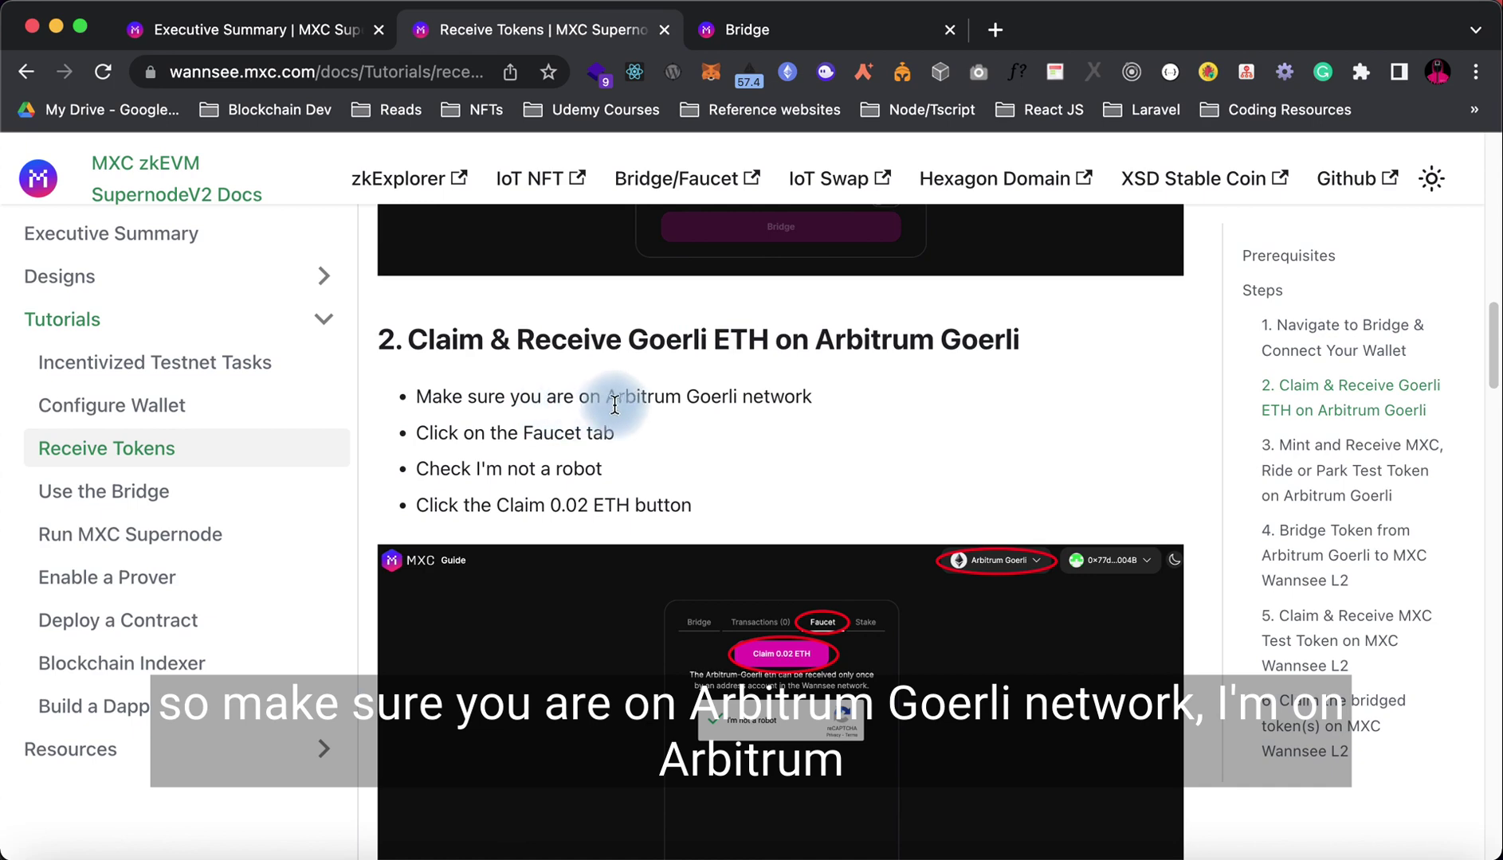
Set the bridge chain to Arbitrum Goerli and bring up the Faucet offering 0.02 ETH
left_click(824, 30)
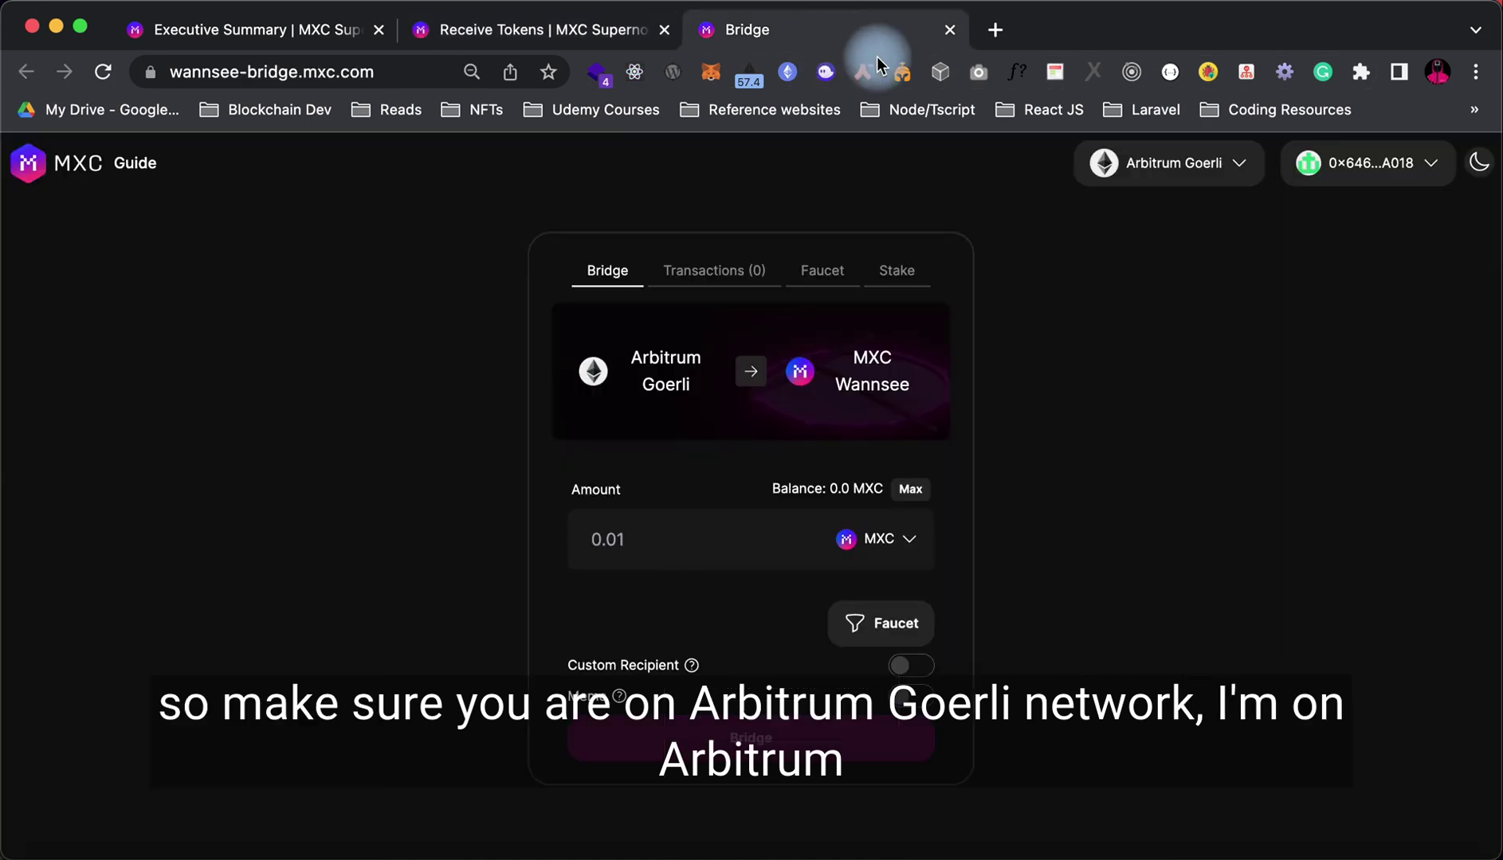
left_click(1171, 180)
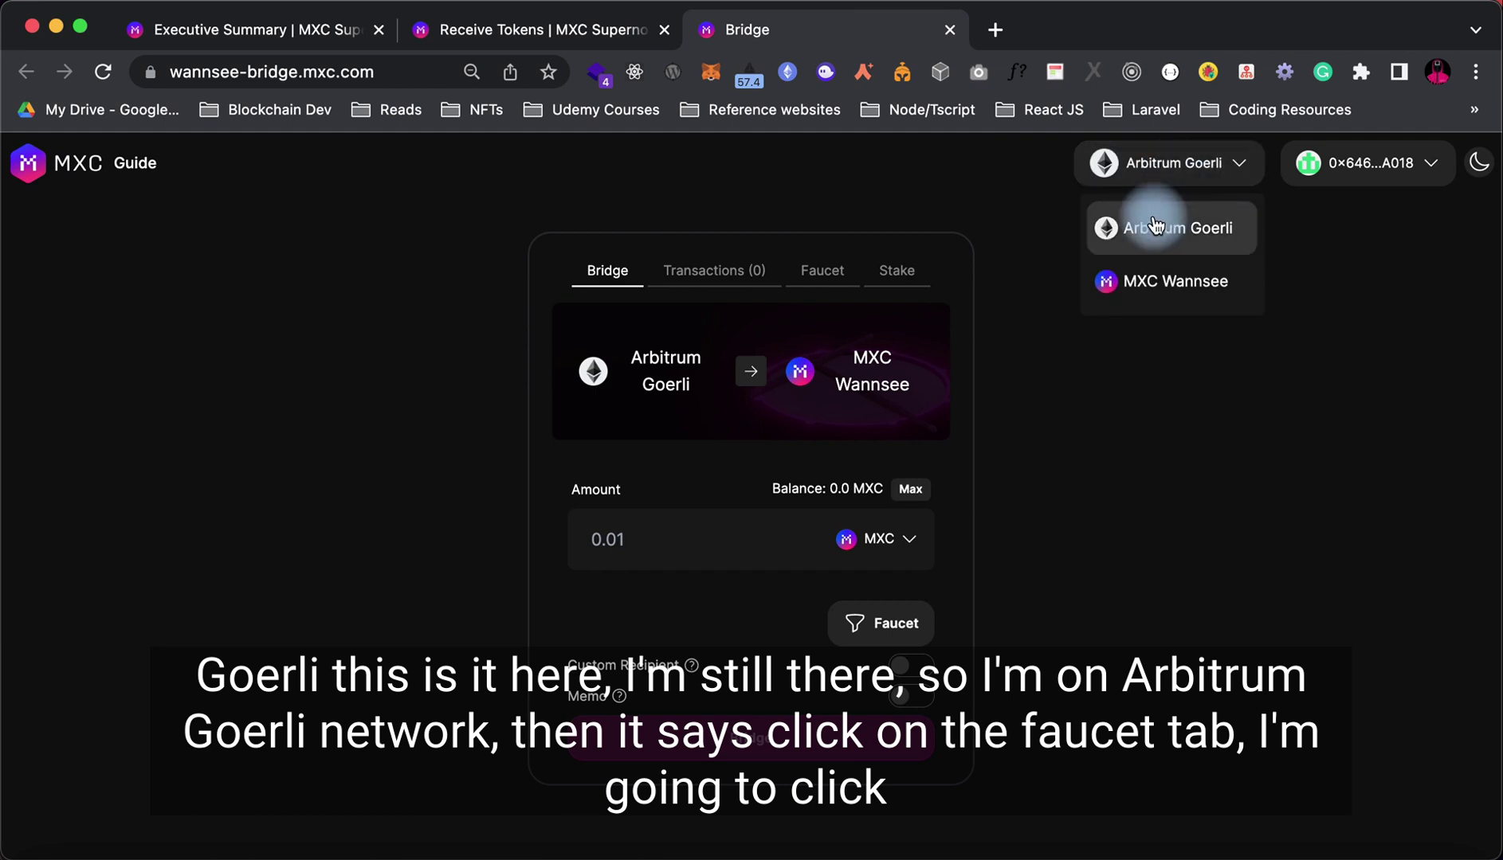
left_click(1110, 231)
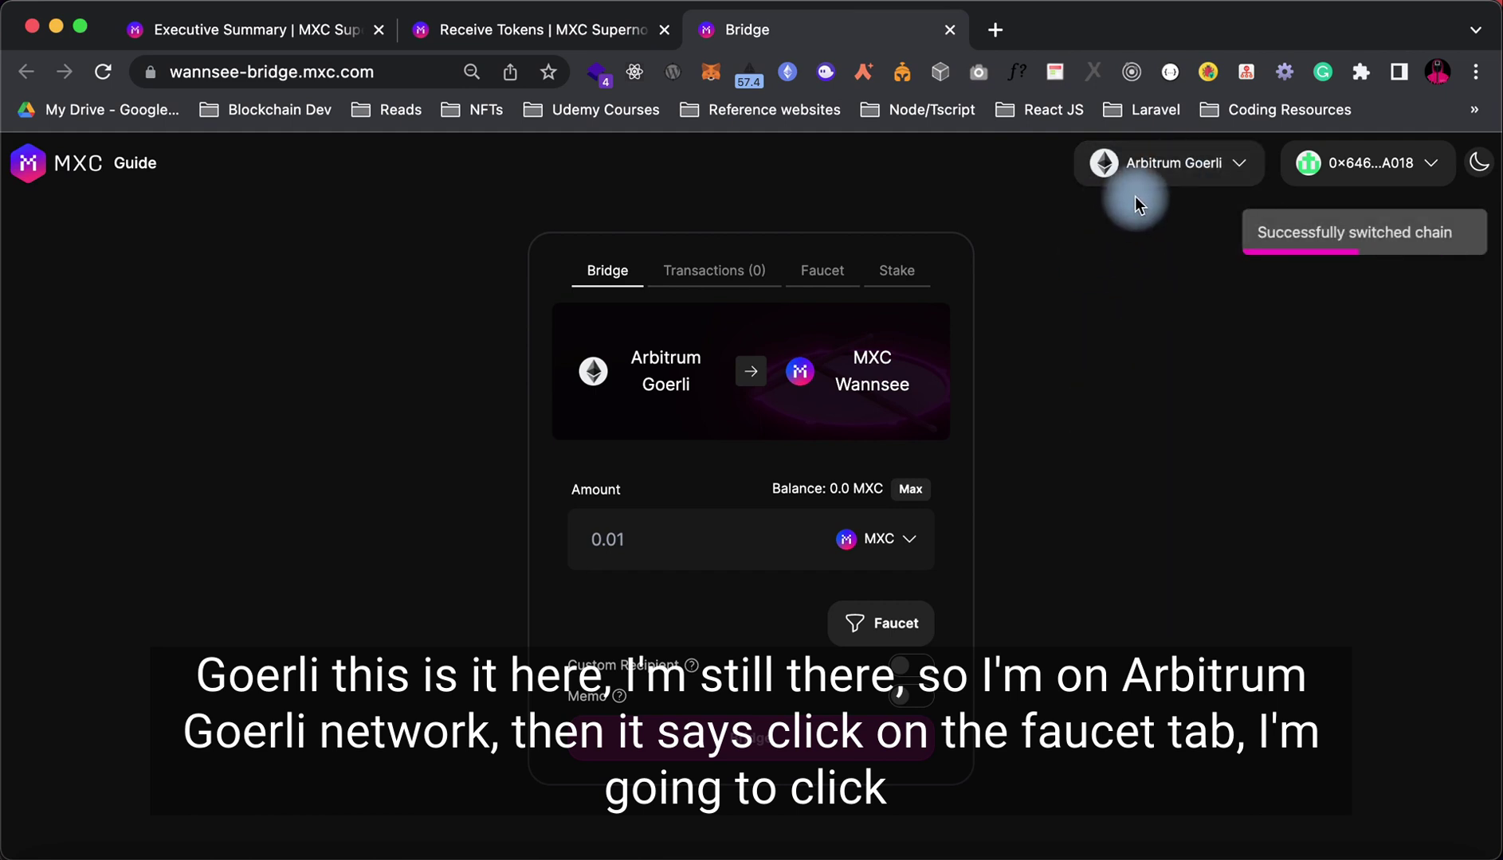
left_click(538, 32)
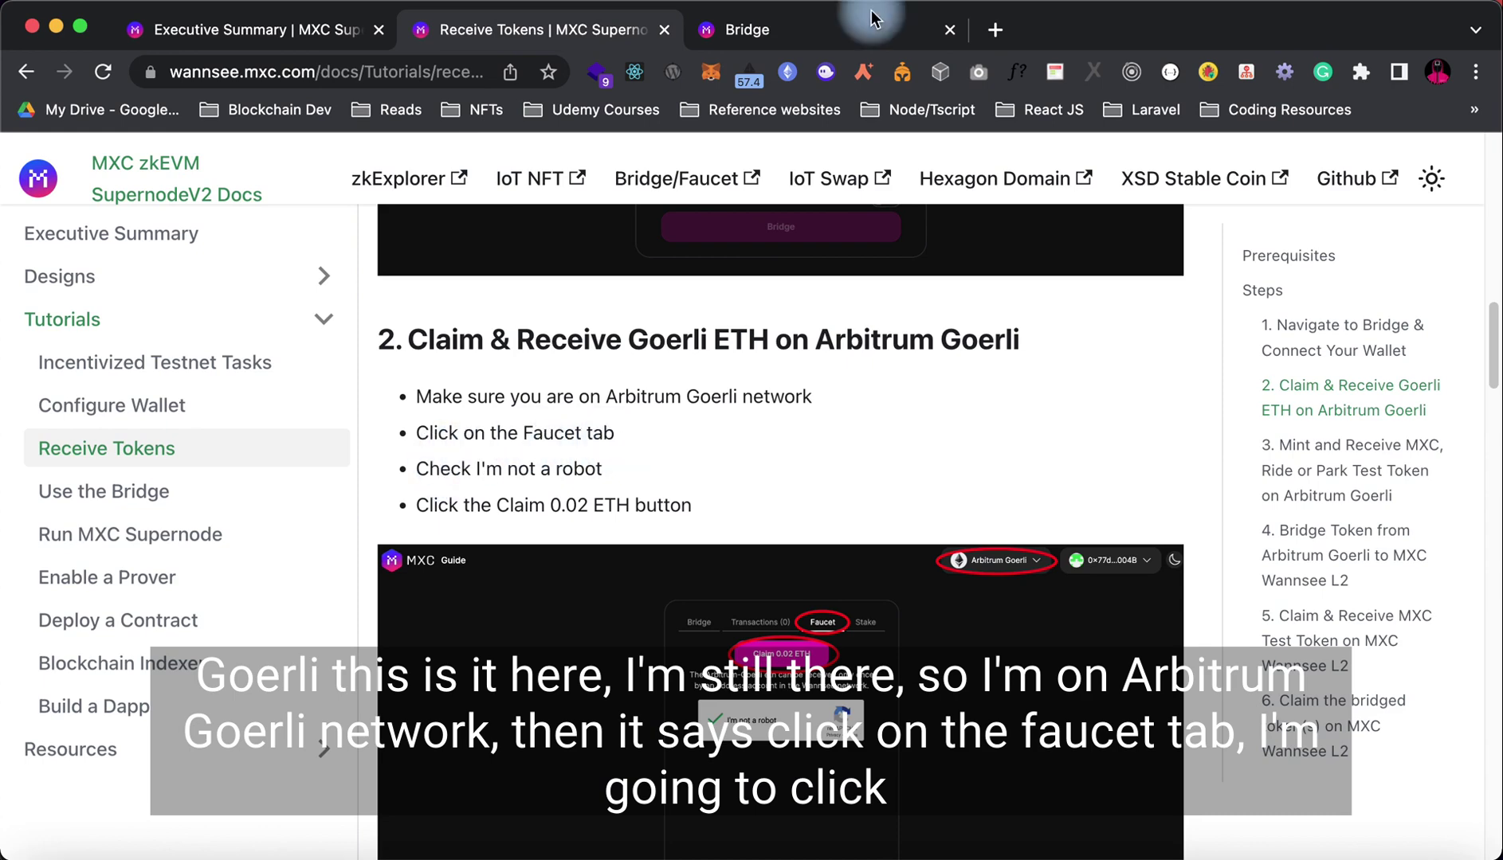
left_click(776, 31)
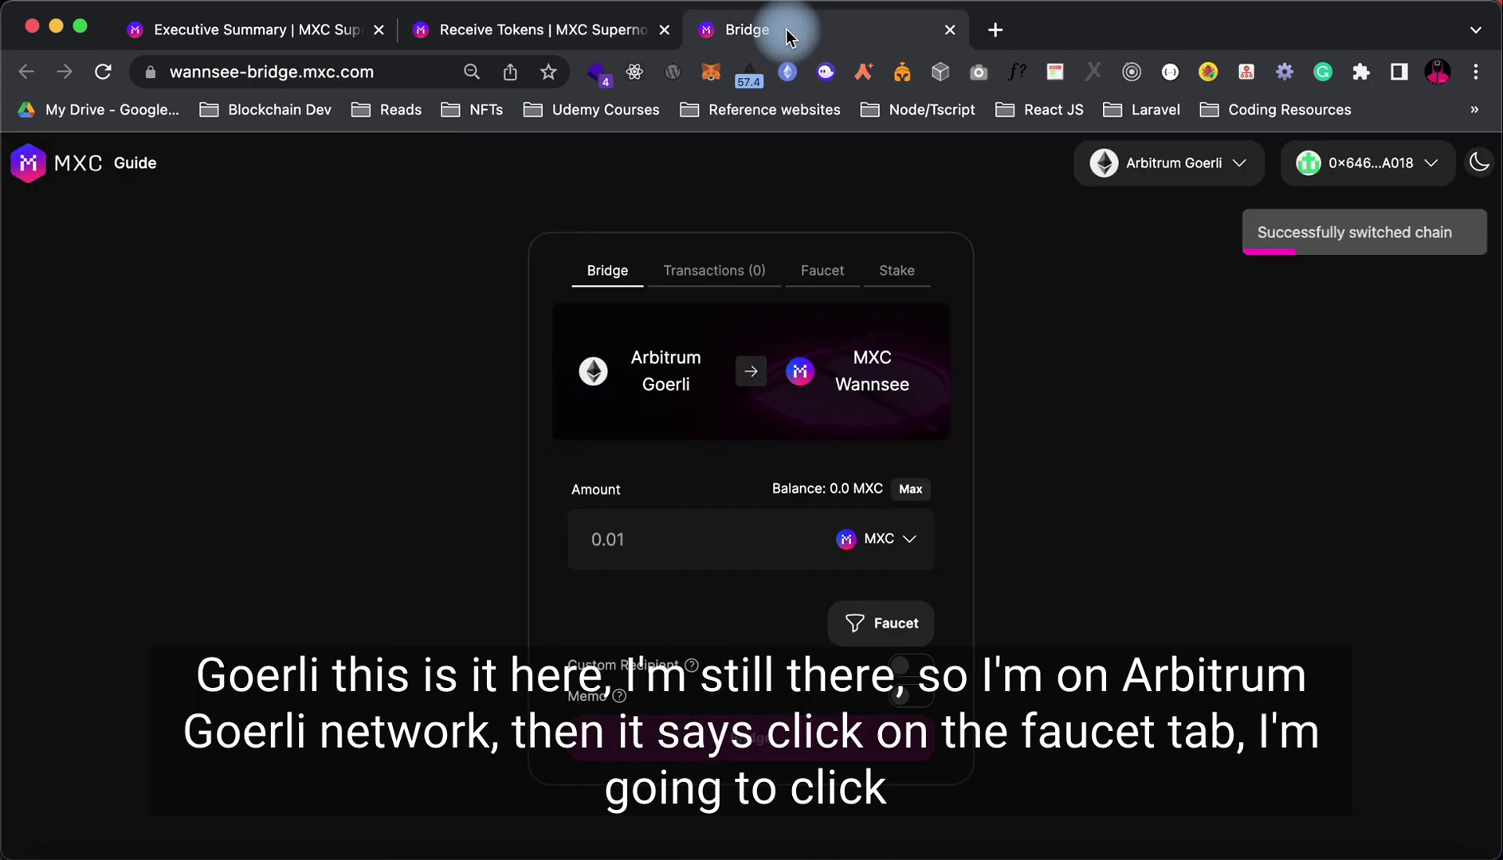
left_click(833, 274)
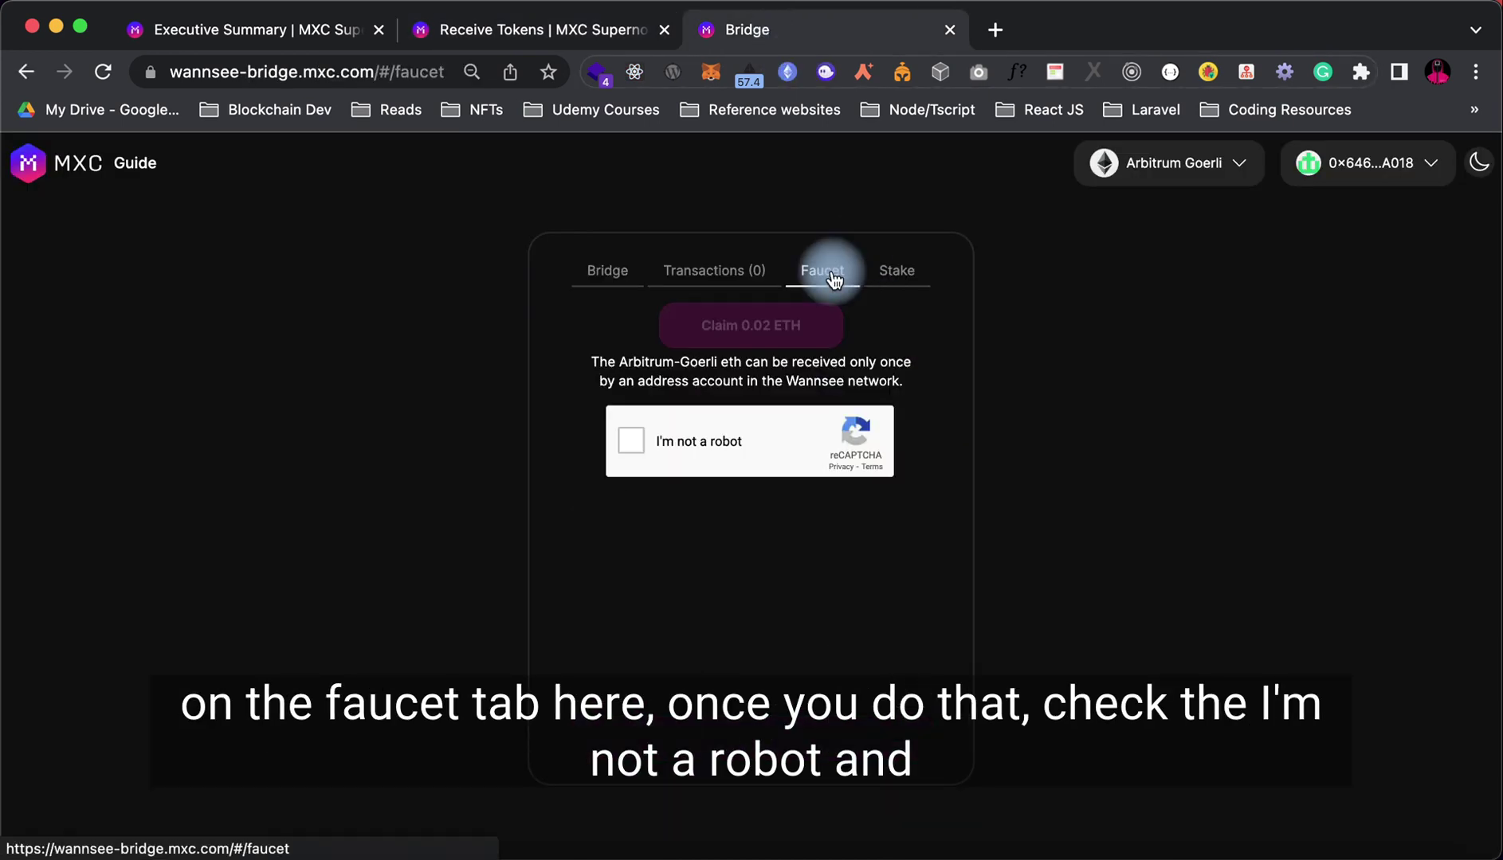
left_click(596, 35)
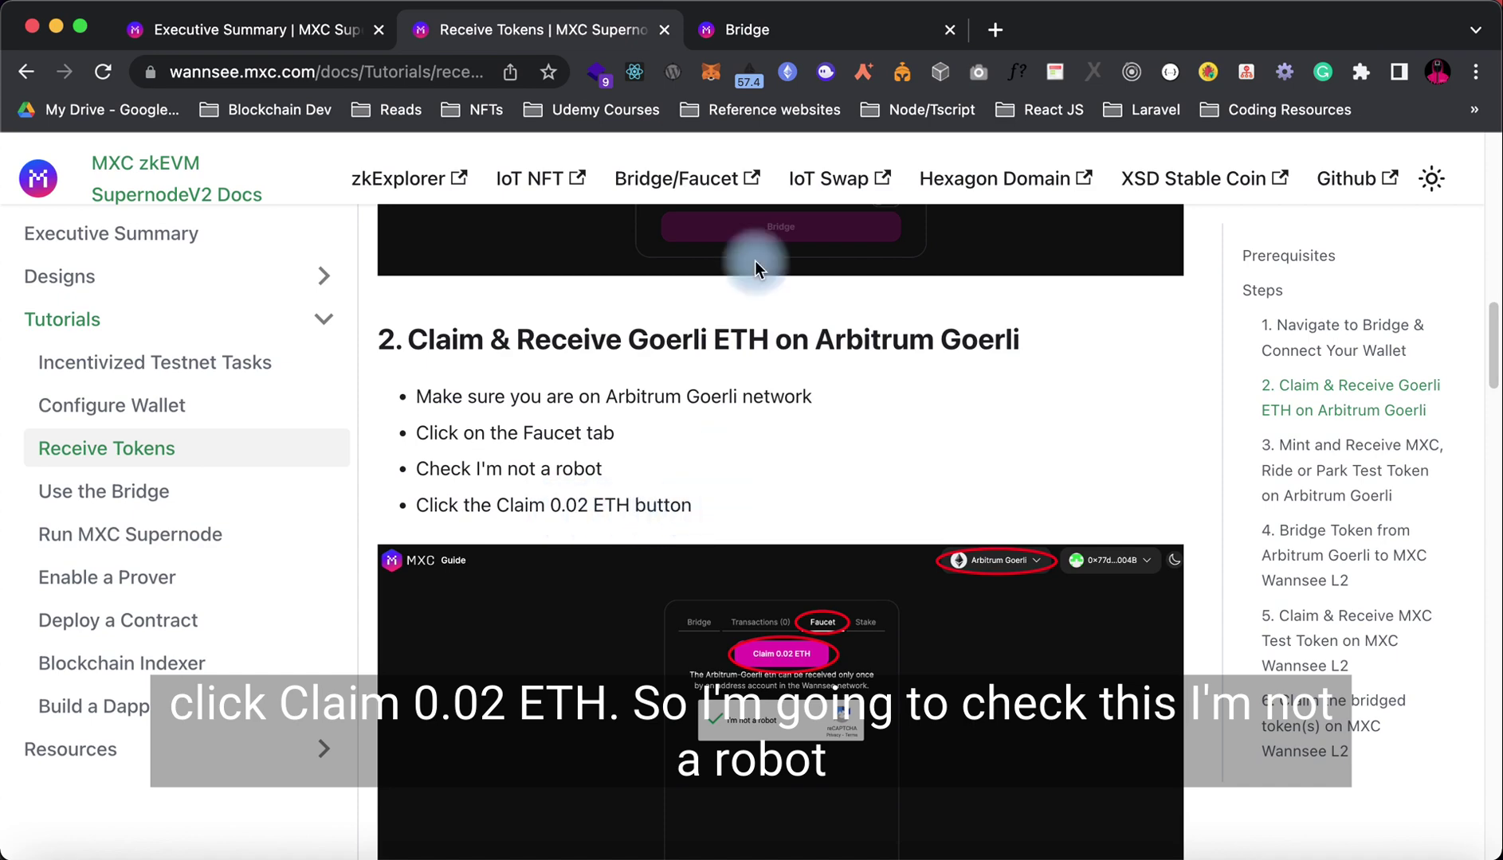
Claim 0.02 Goerli ETH from the faucet and verify MetaMask shows 0.02 AGOR
left_click(729, 31)
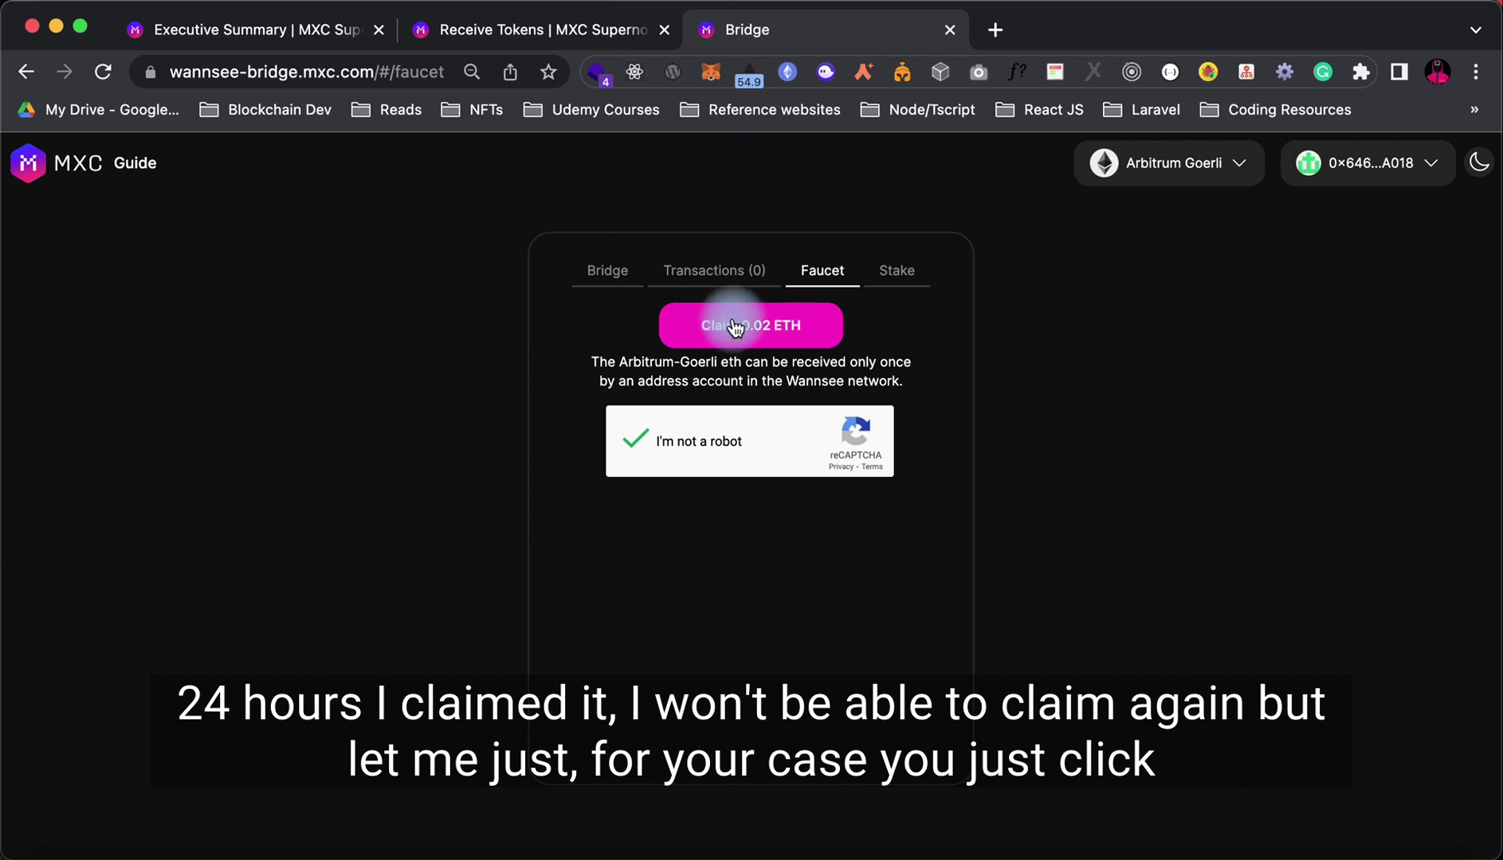
left_click(737, 328)
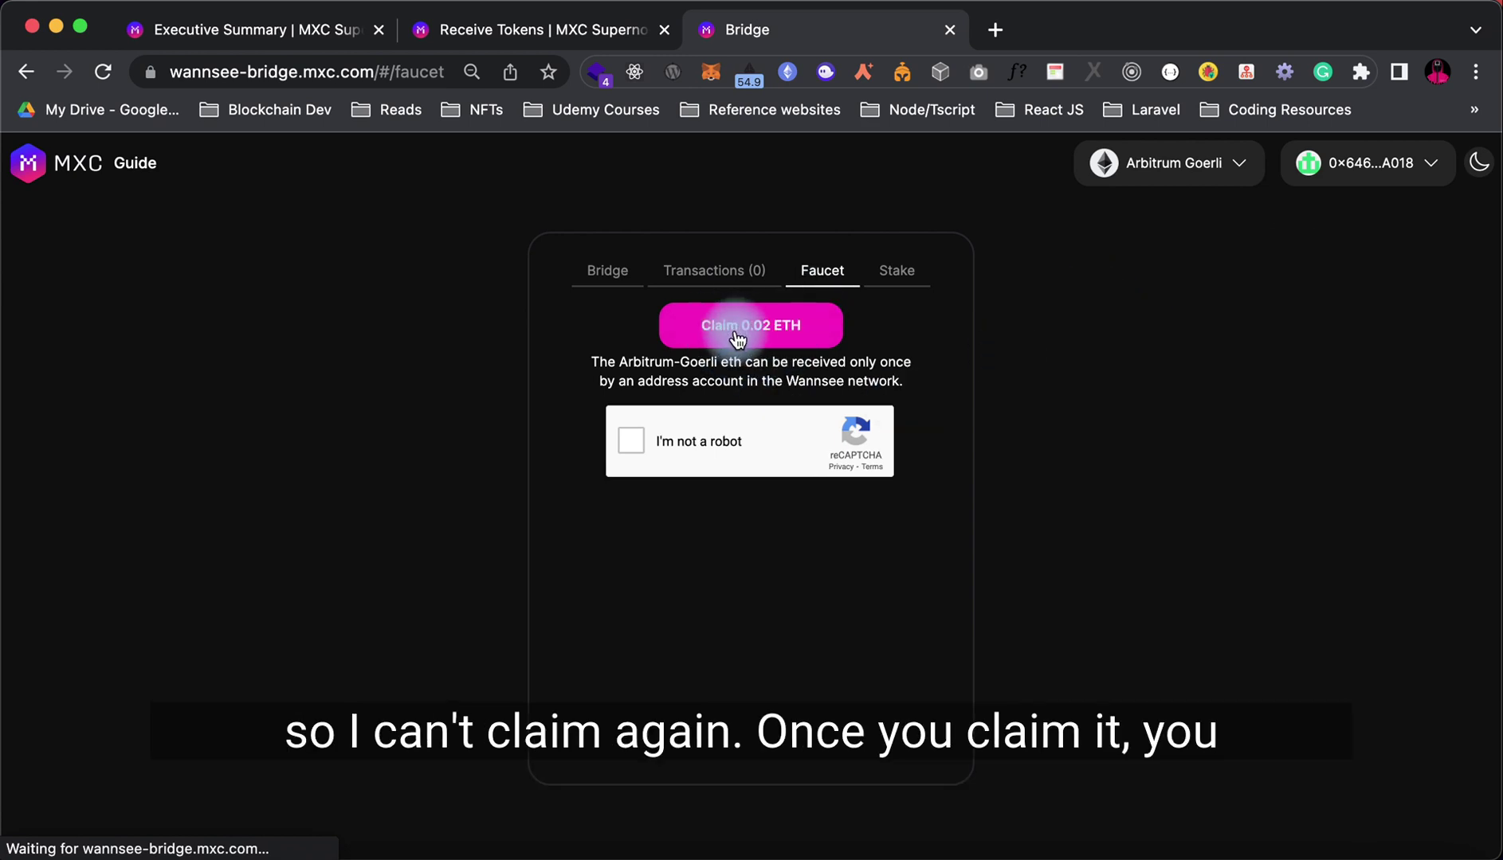
left_click(712, 72)
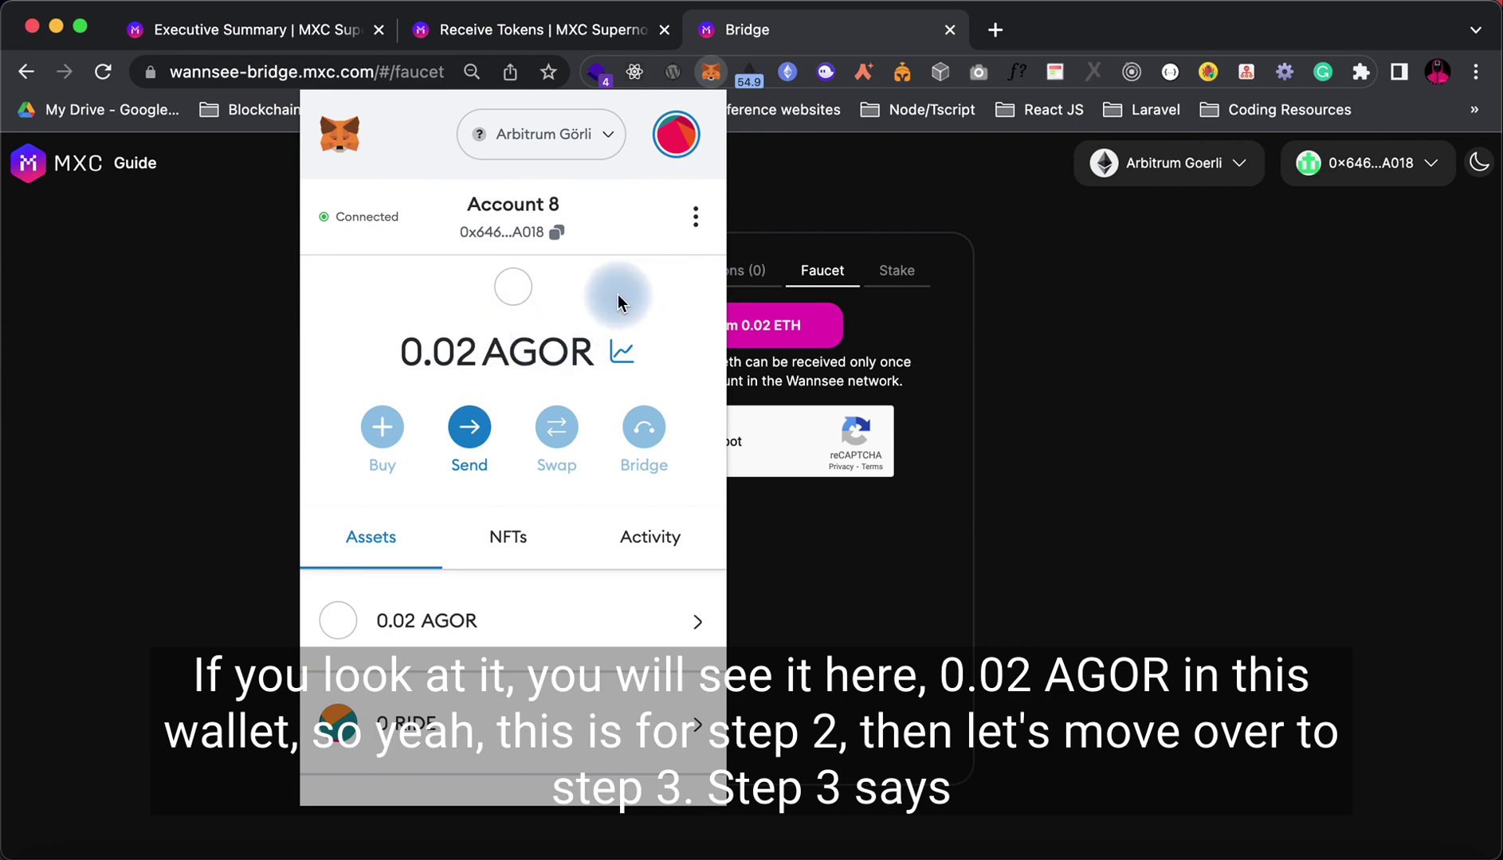
left_click(764, 191)
left_click(560, 35)
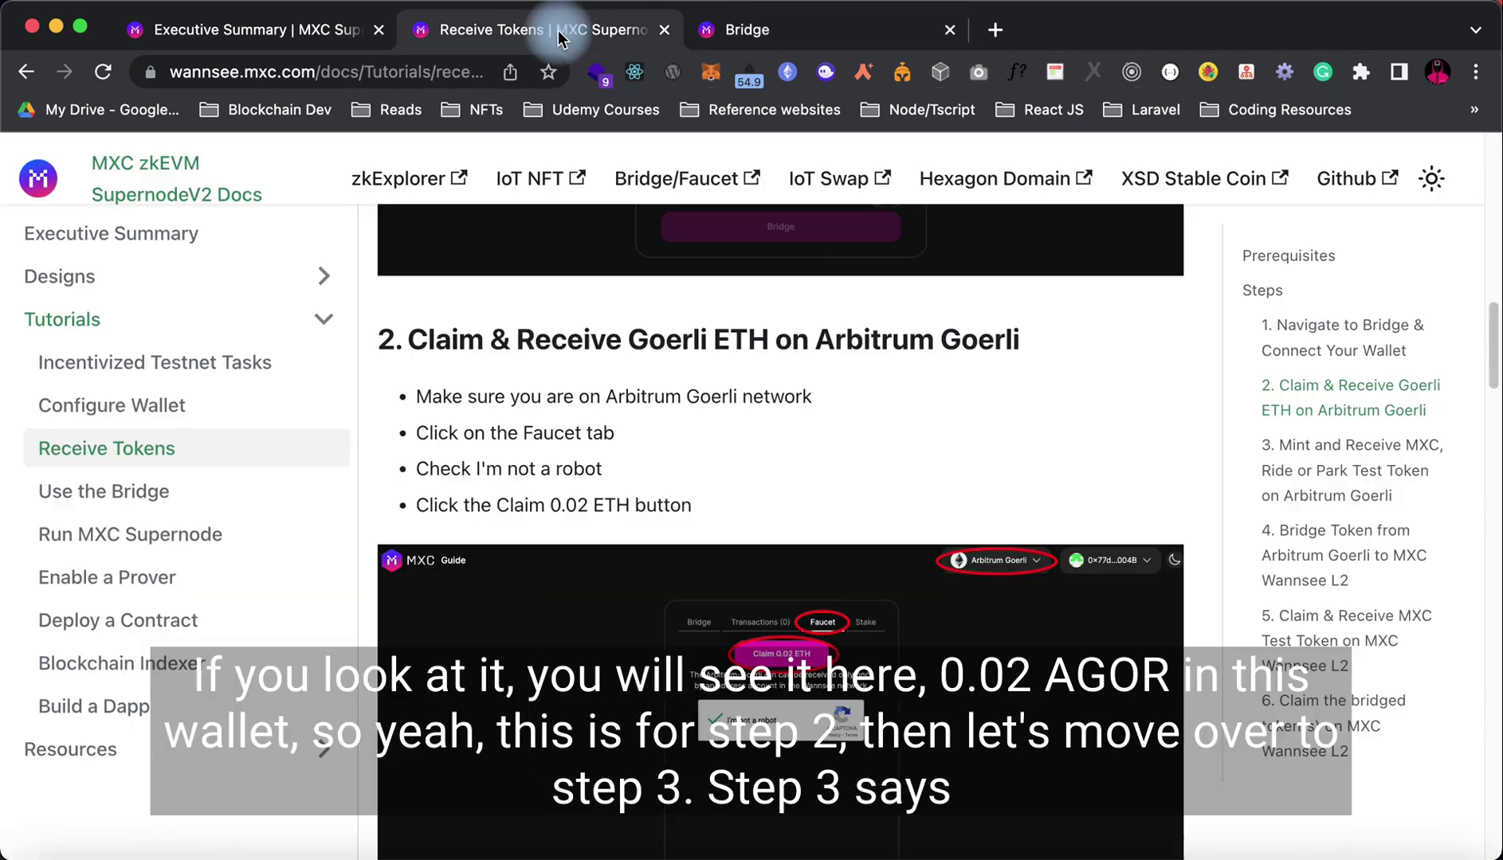
Scroll the docs to step 3, Mint and Receive MXC, Ride or Park Test Token
scroll(610, 514, "down", 5)
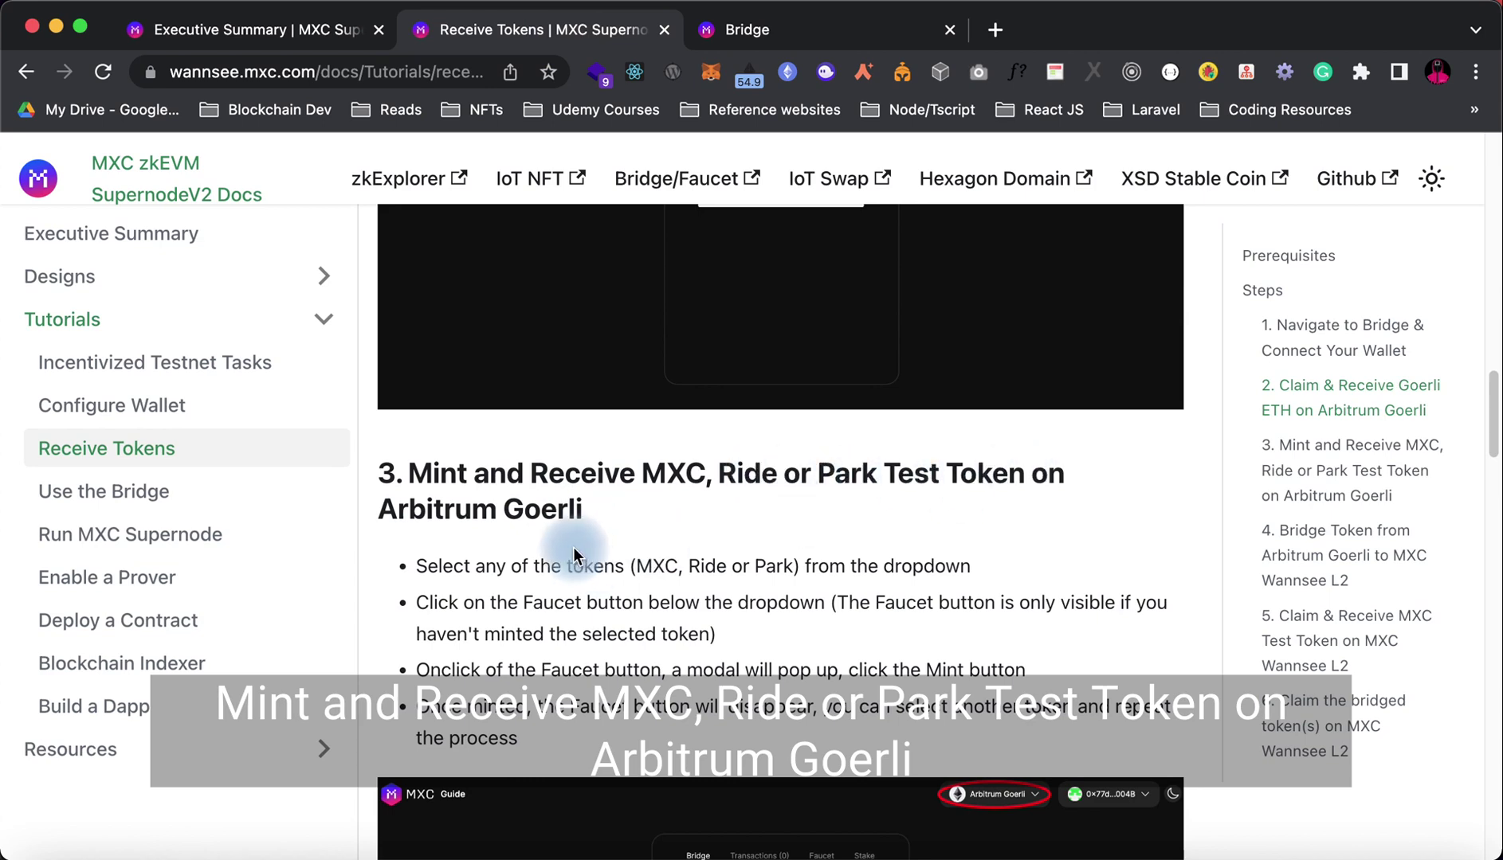
scroll(656, 542, "down", 2)
scroll(478, 446, "down", 1)
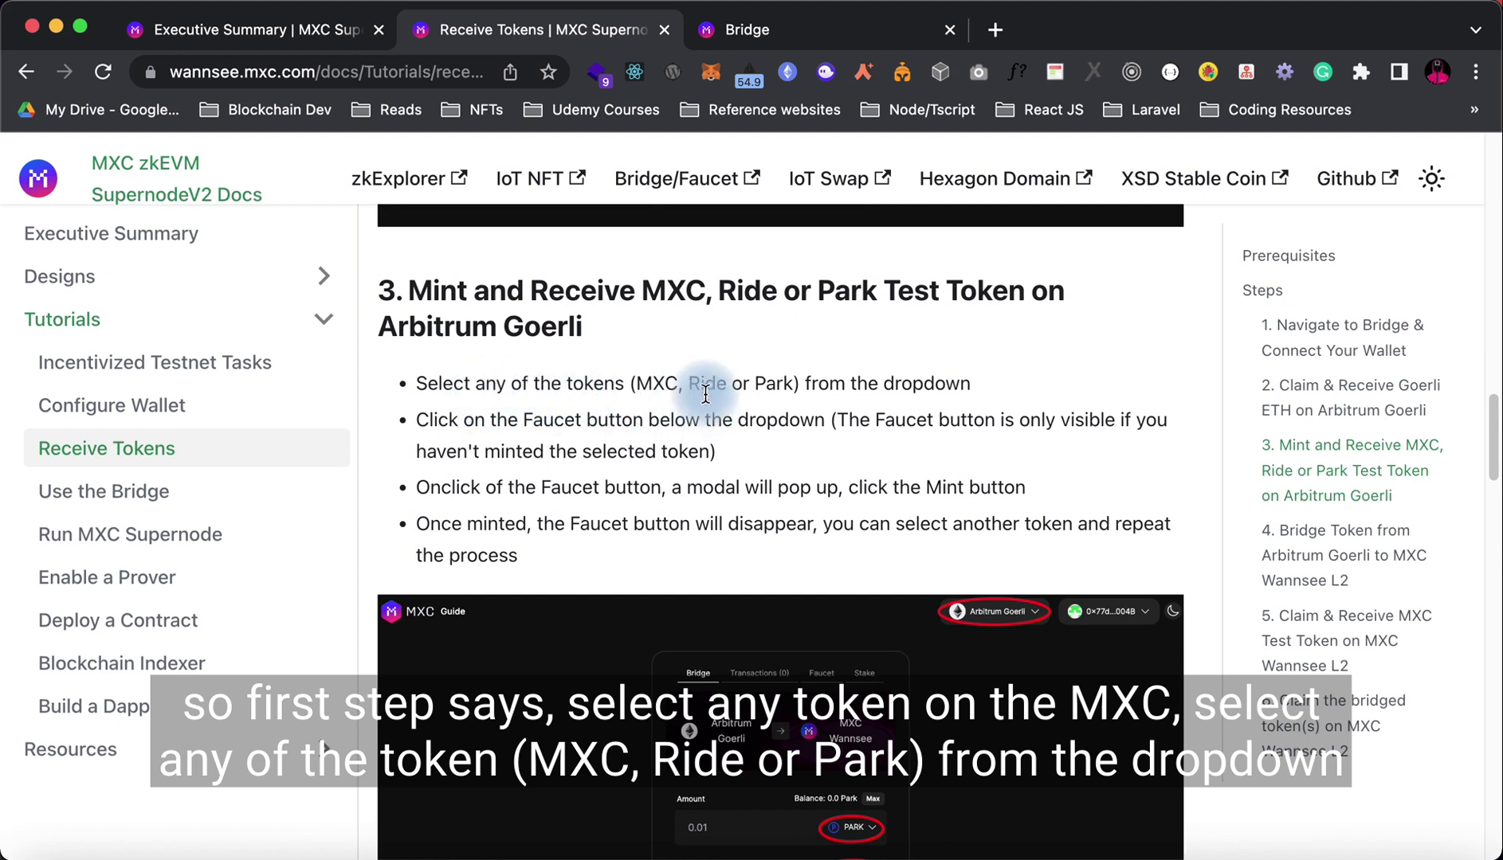
Switch the bridge from Faucet to the Bridge form and select MXC as the token
left_click(788, 36)
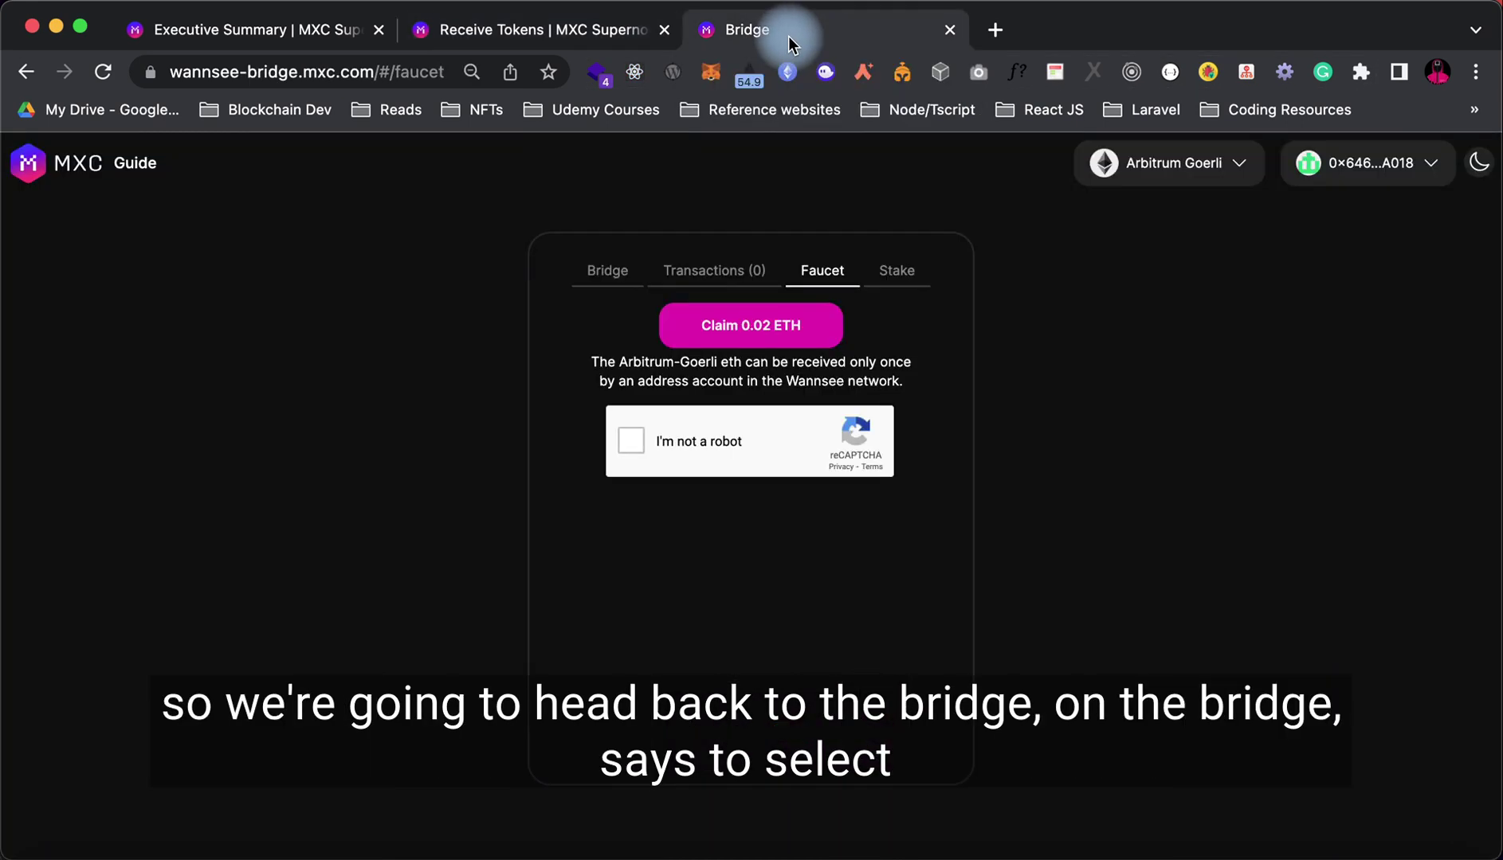
left_click(611, 275)
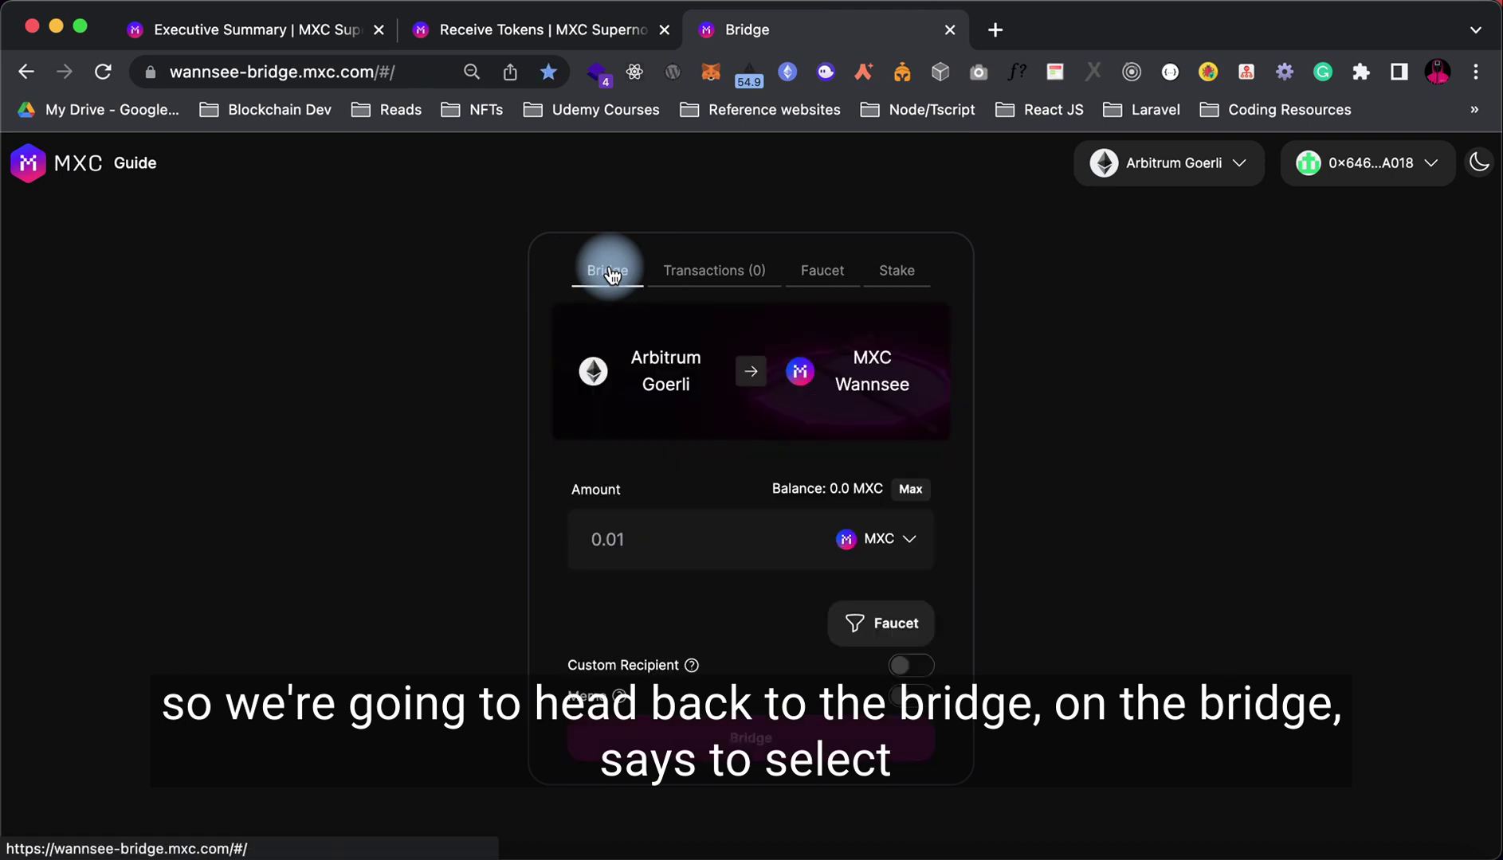
left_click(908, 547)
left_click(899, 591)
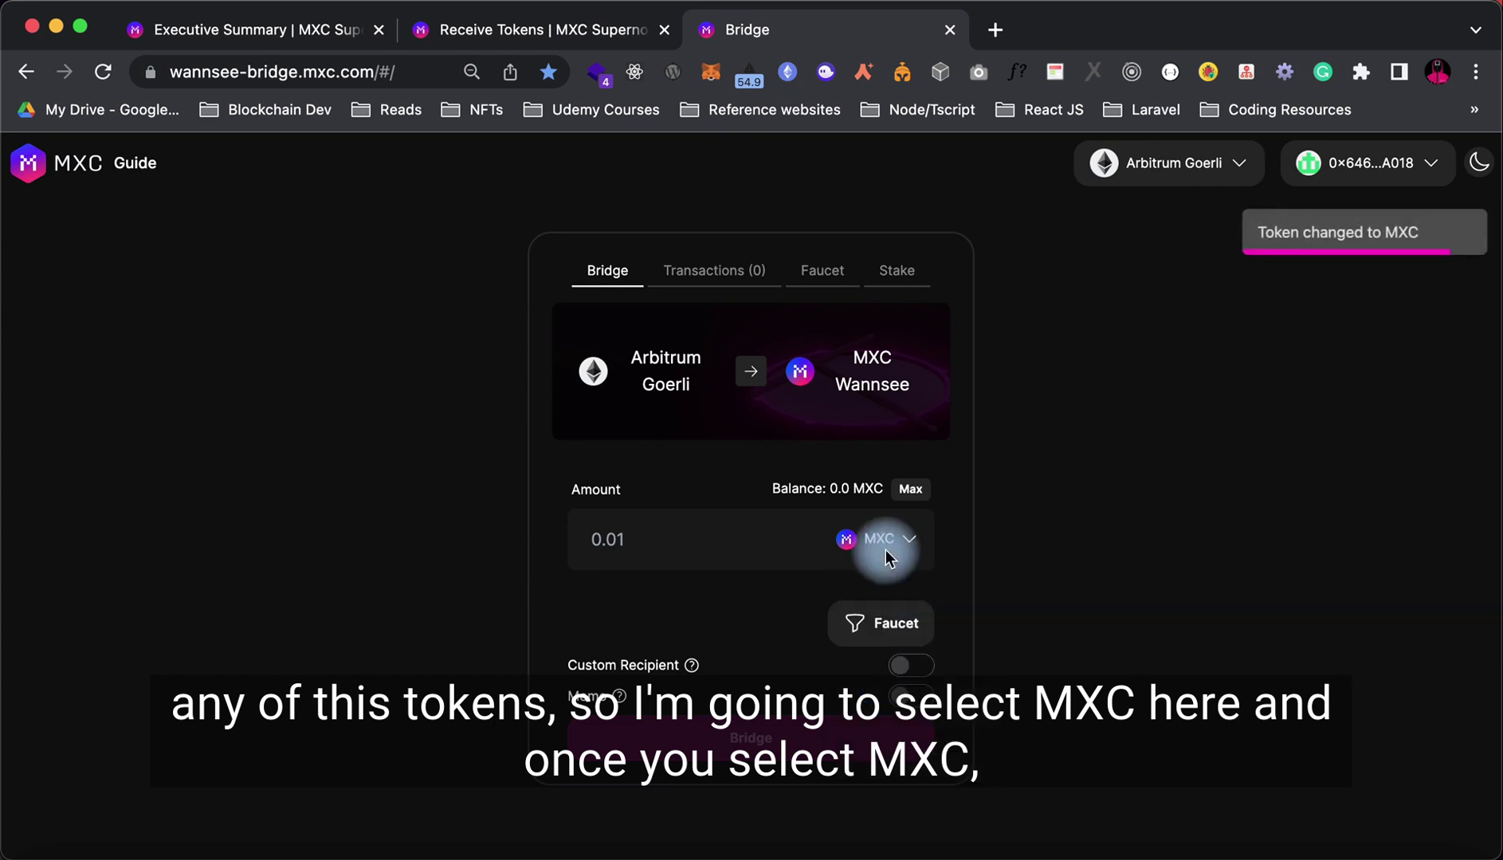
left_click(513, 30)
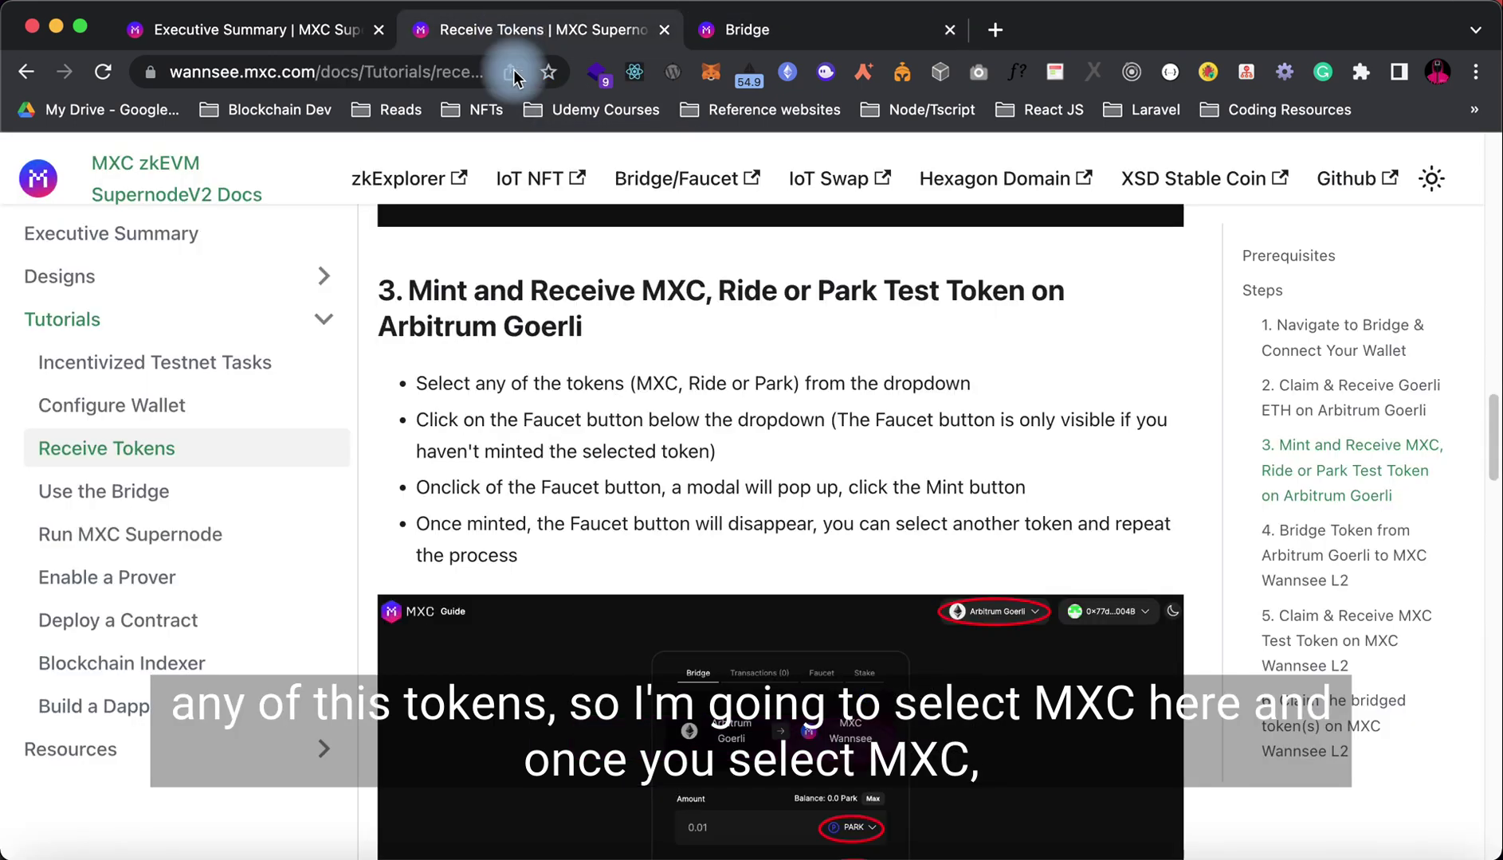
scroll(575, 556, "down", 1)
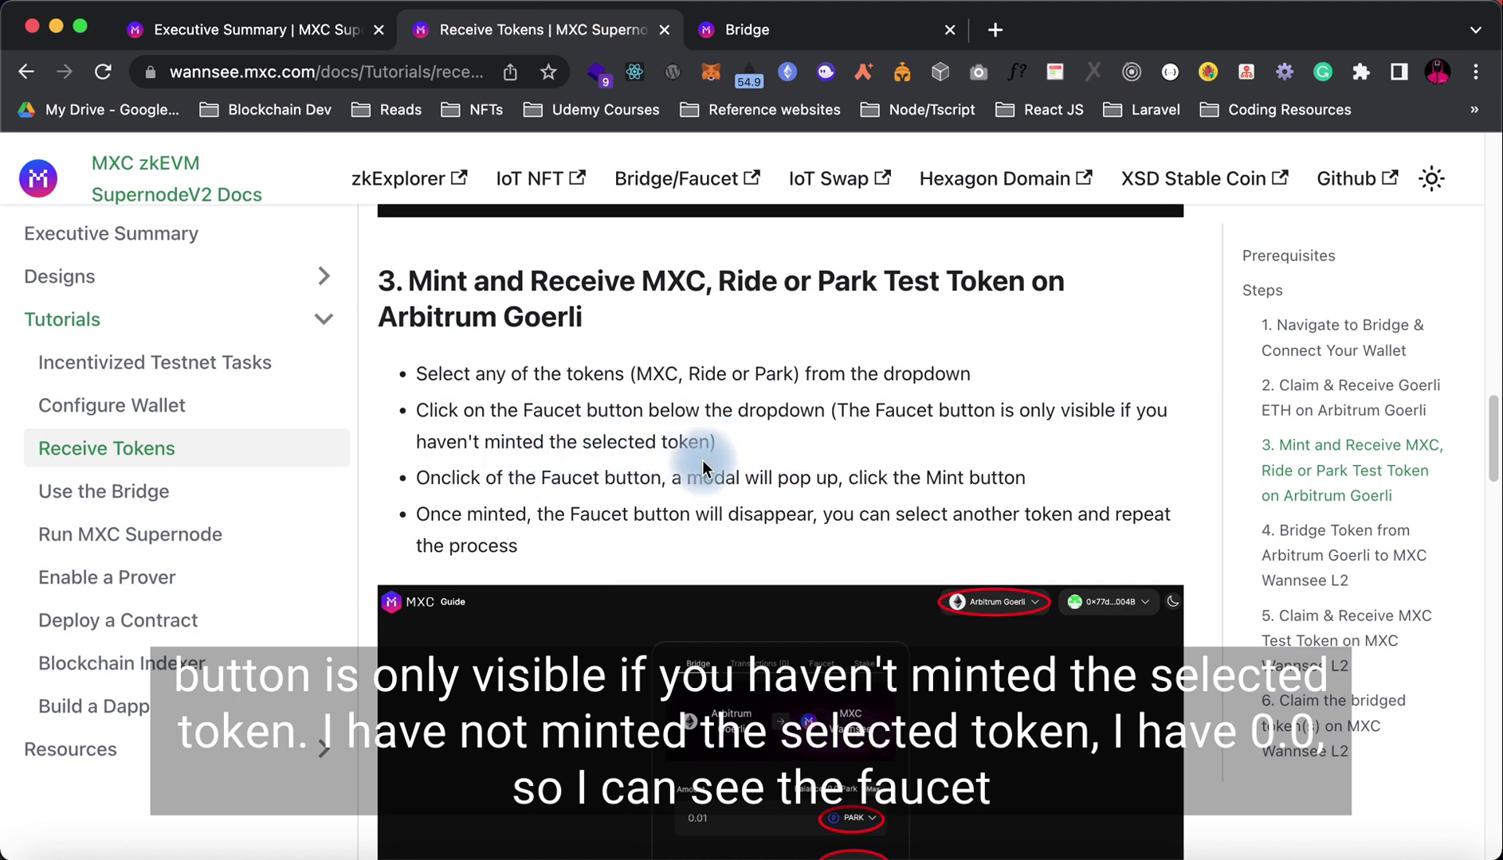
left_click(821, 32)
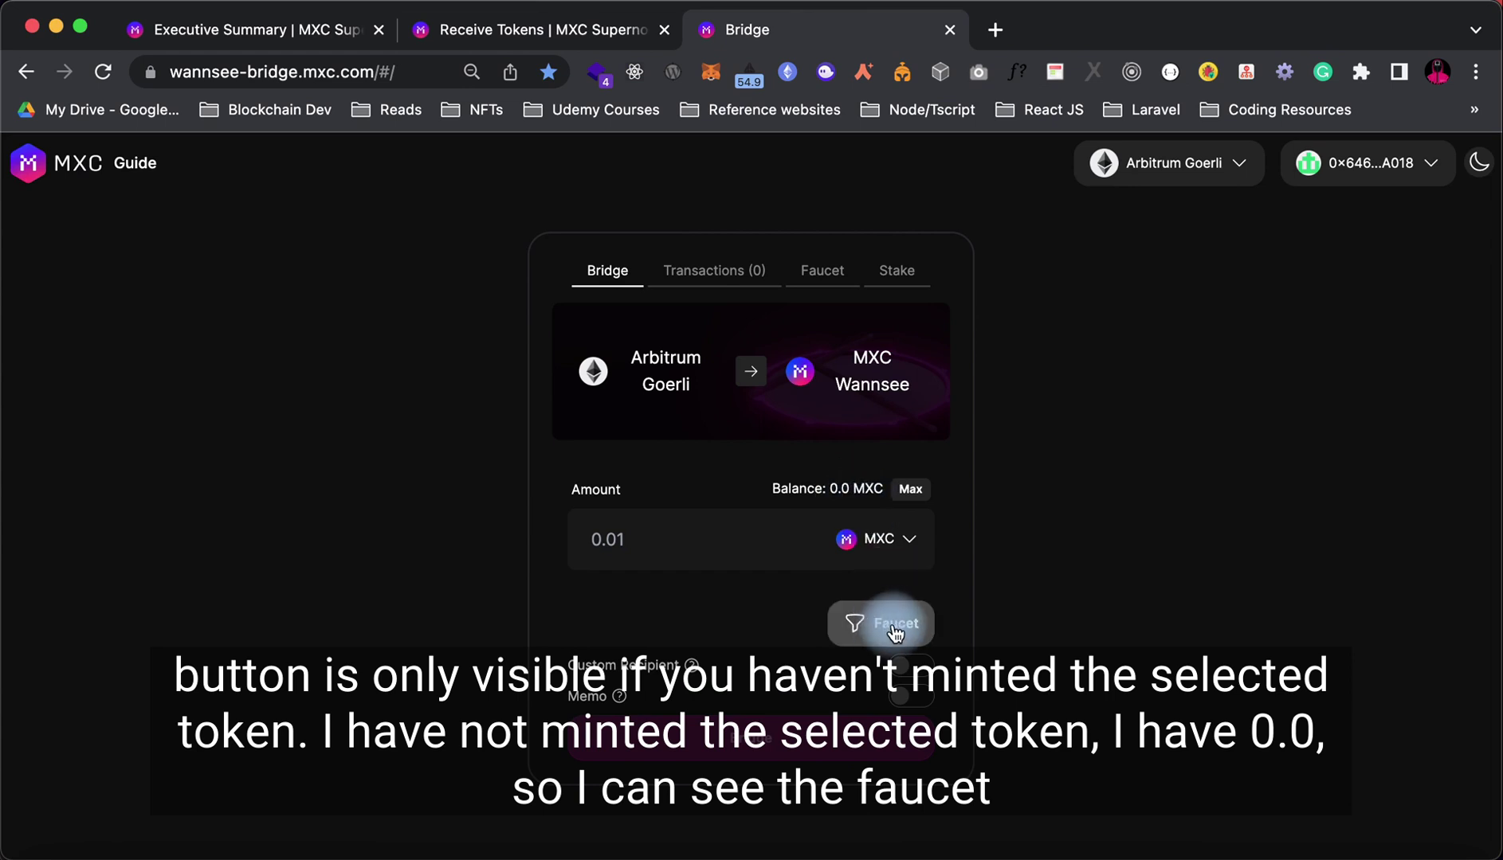
left_click(579, 32)
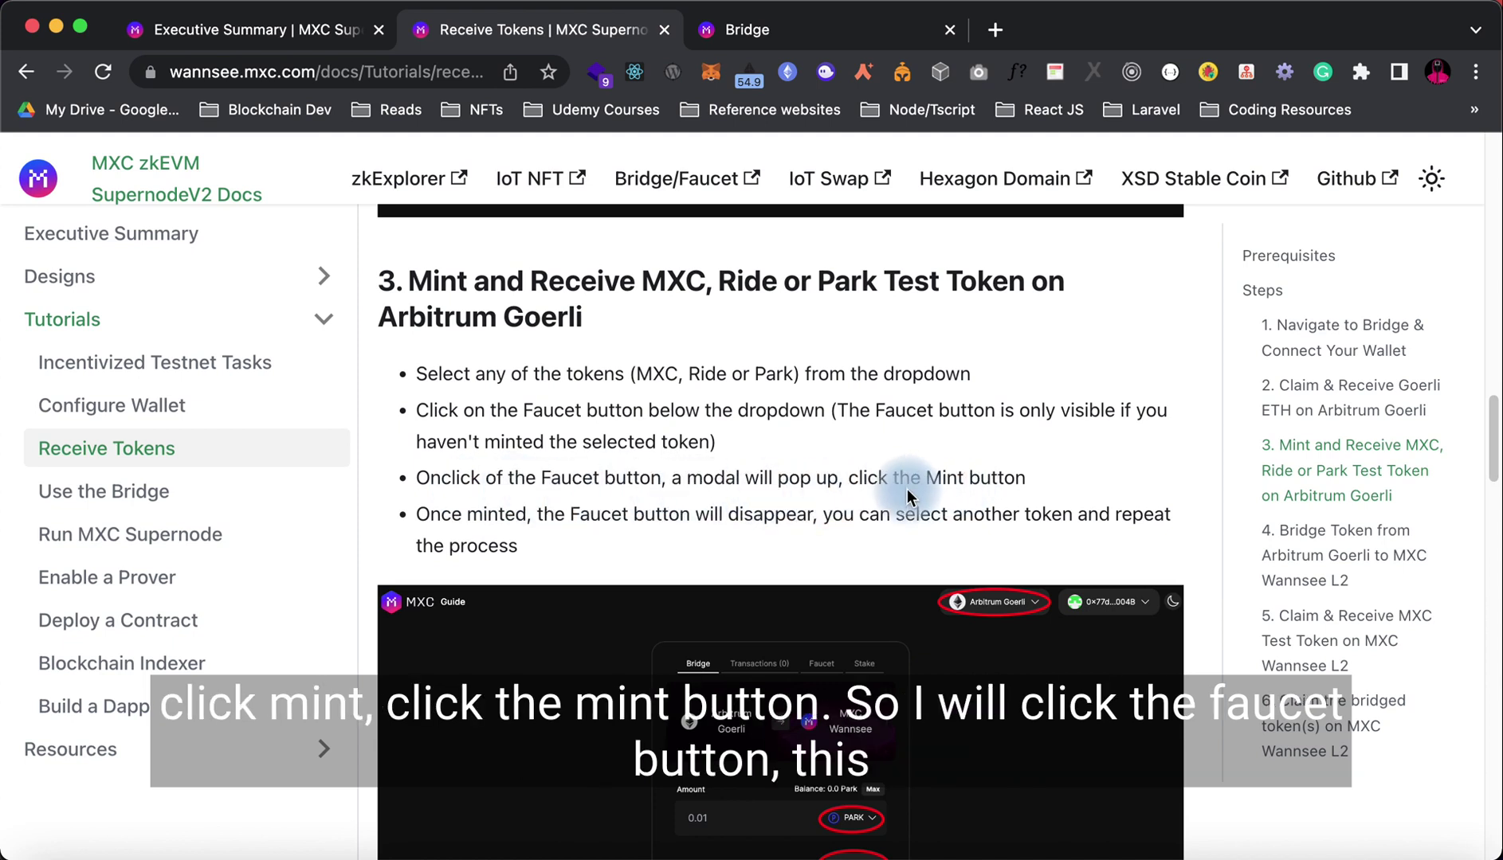
Mint the MXC test tokens from the faucet, approving in MetaMask, for a 10000.0 MXC balance
left_click(806, 38)
left_click(881, 618)
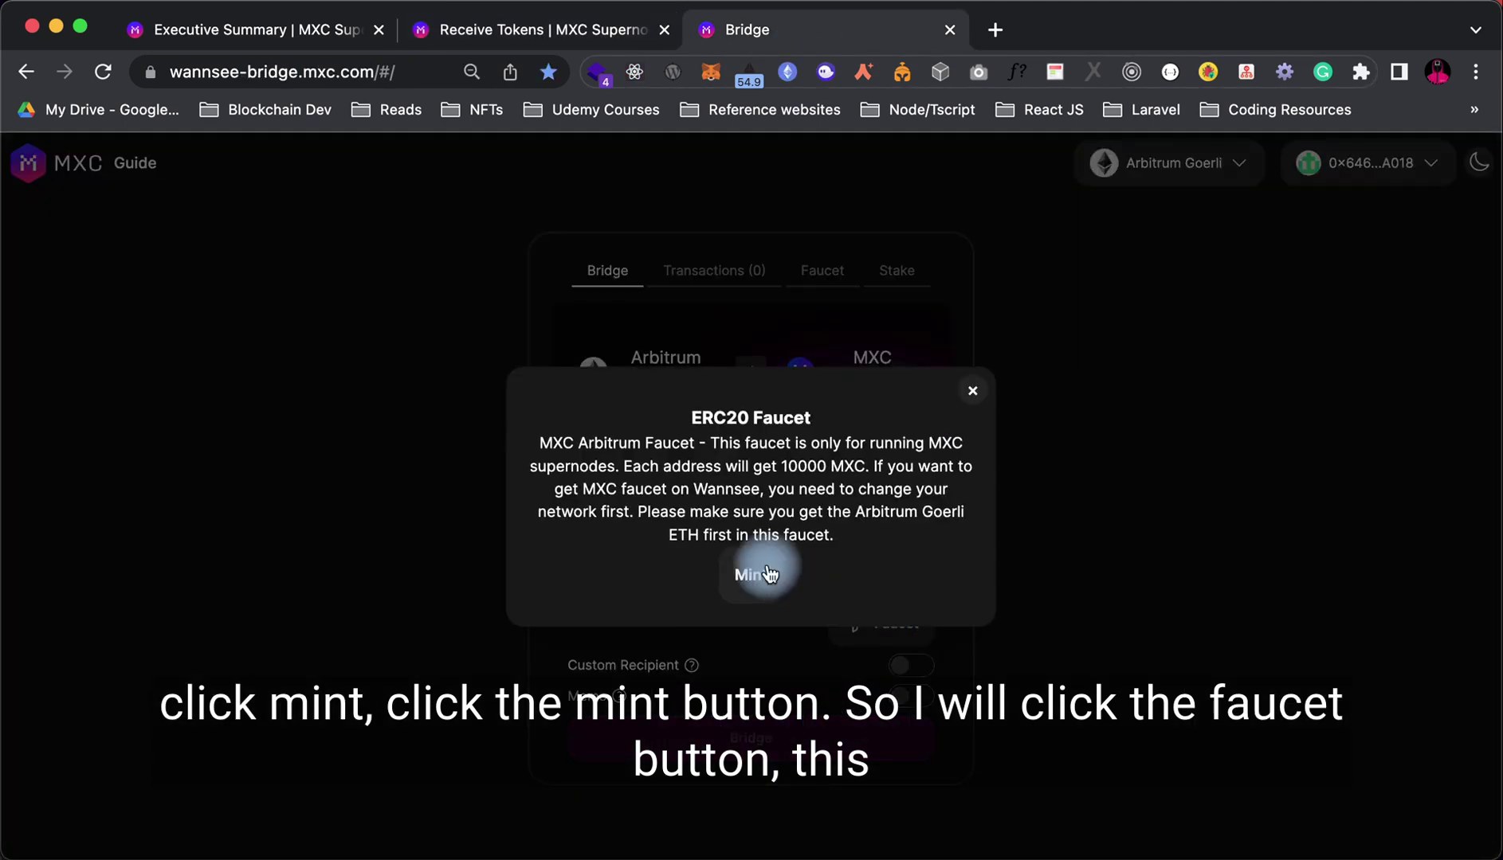
left_click(749, 582)
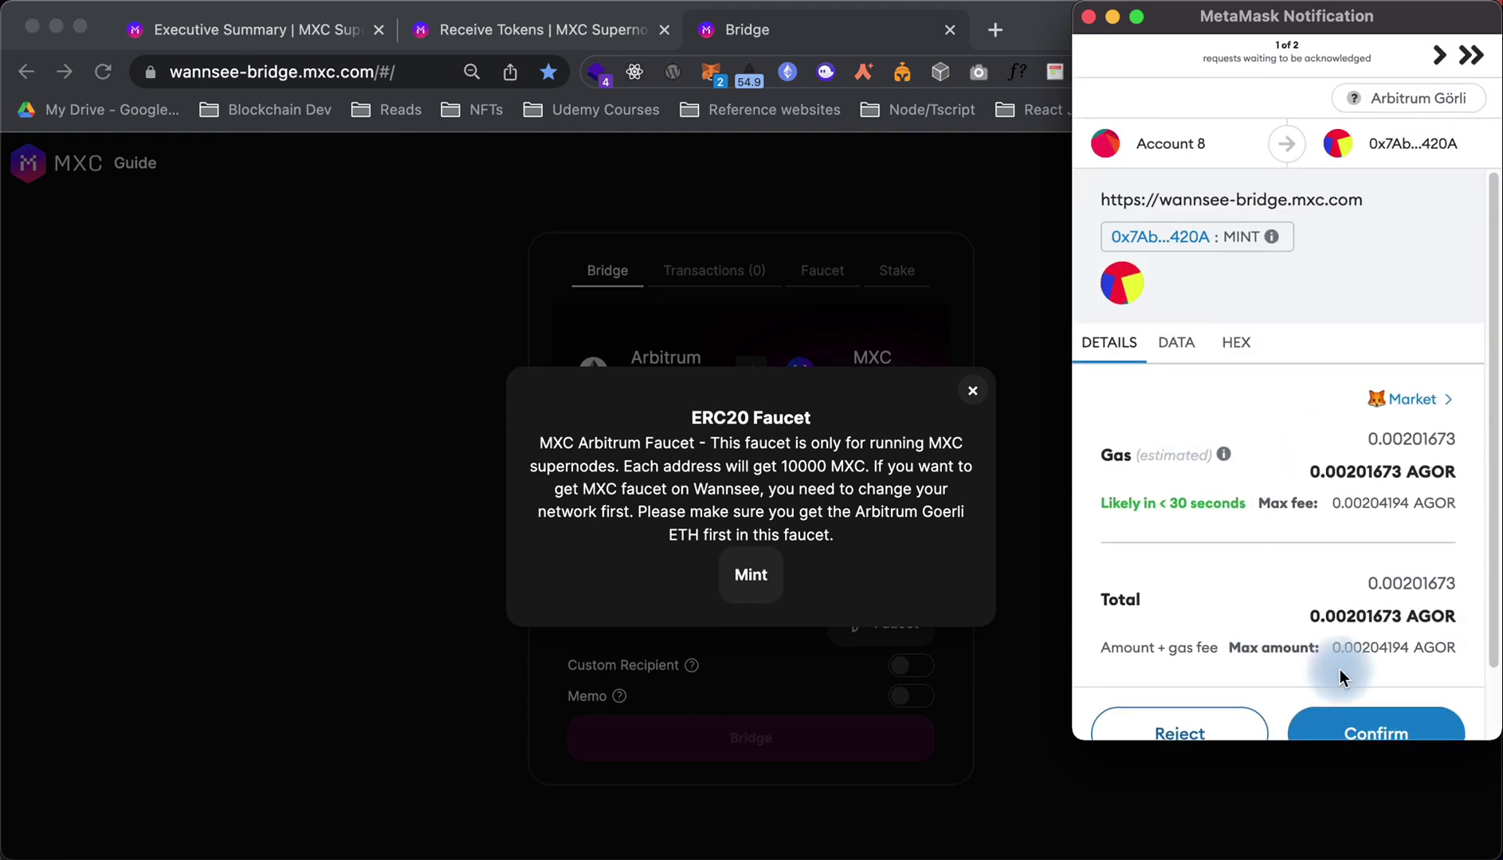
left_click(1402, 733)
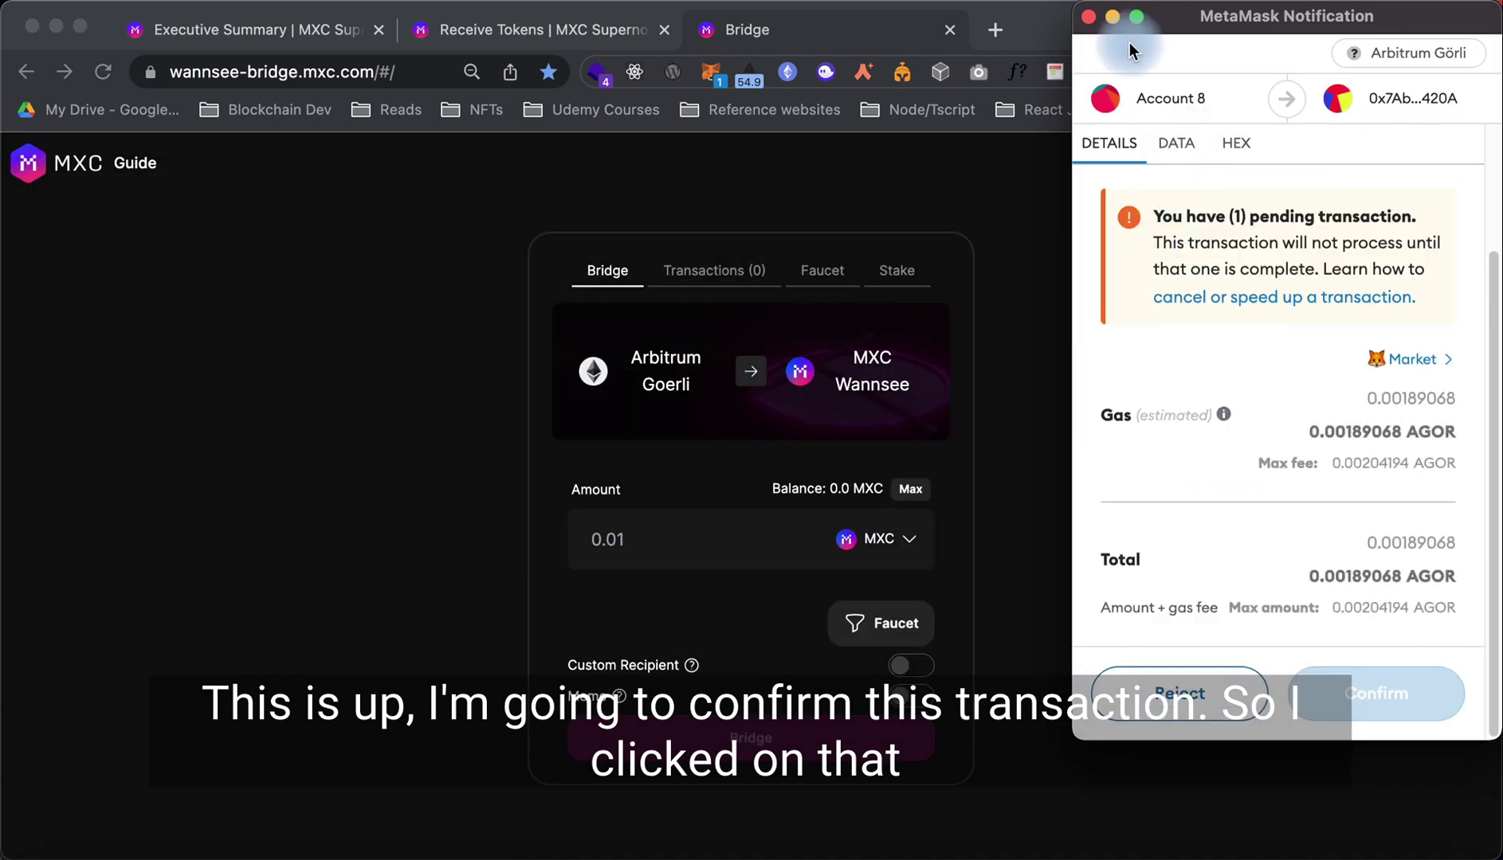
left_click(1087, 18)
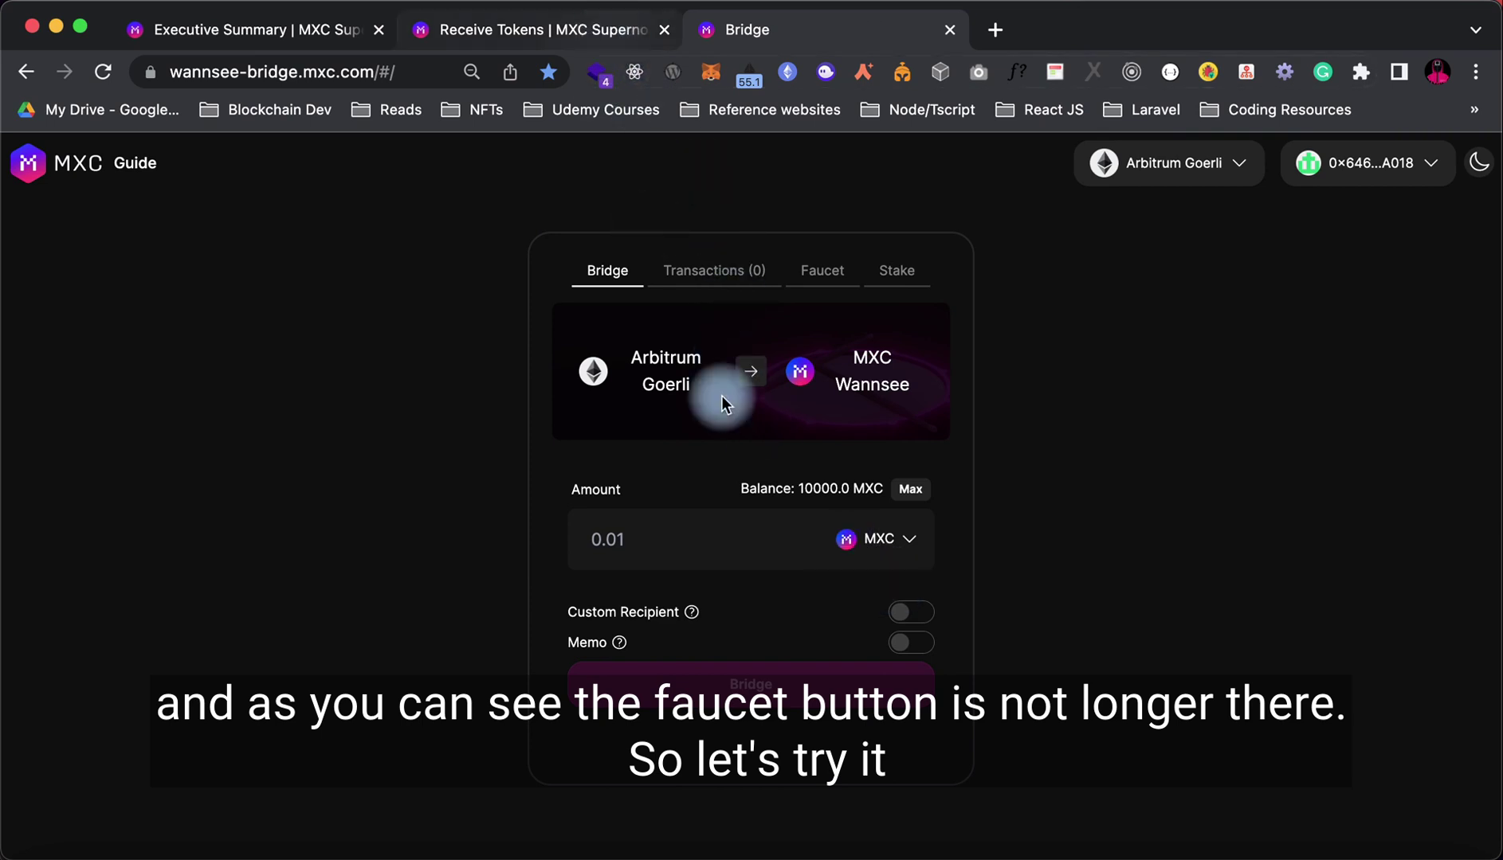
Select RIDE and mint its test tokens, approving in MetaMask, for a 50.0 RIDE balance
left_click(911, 542)
left_click(888, 645)
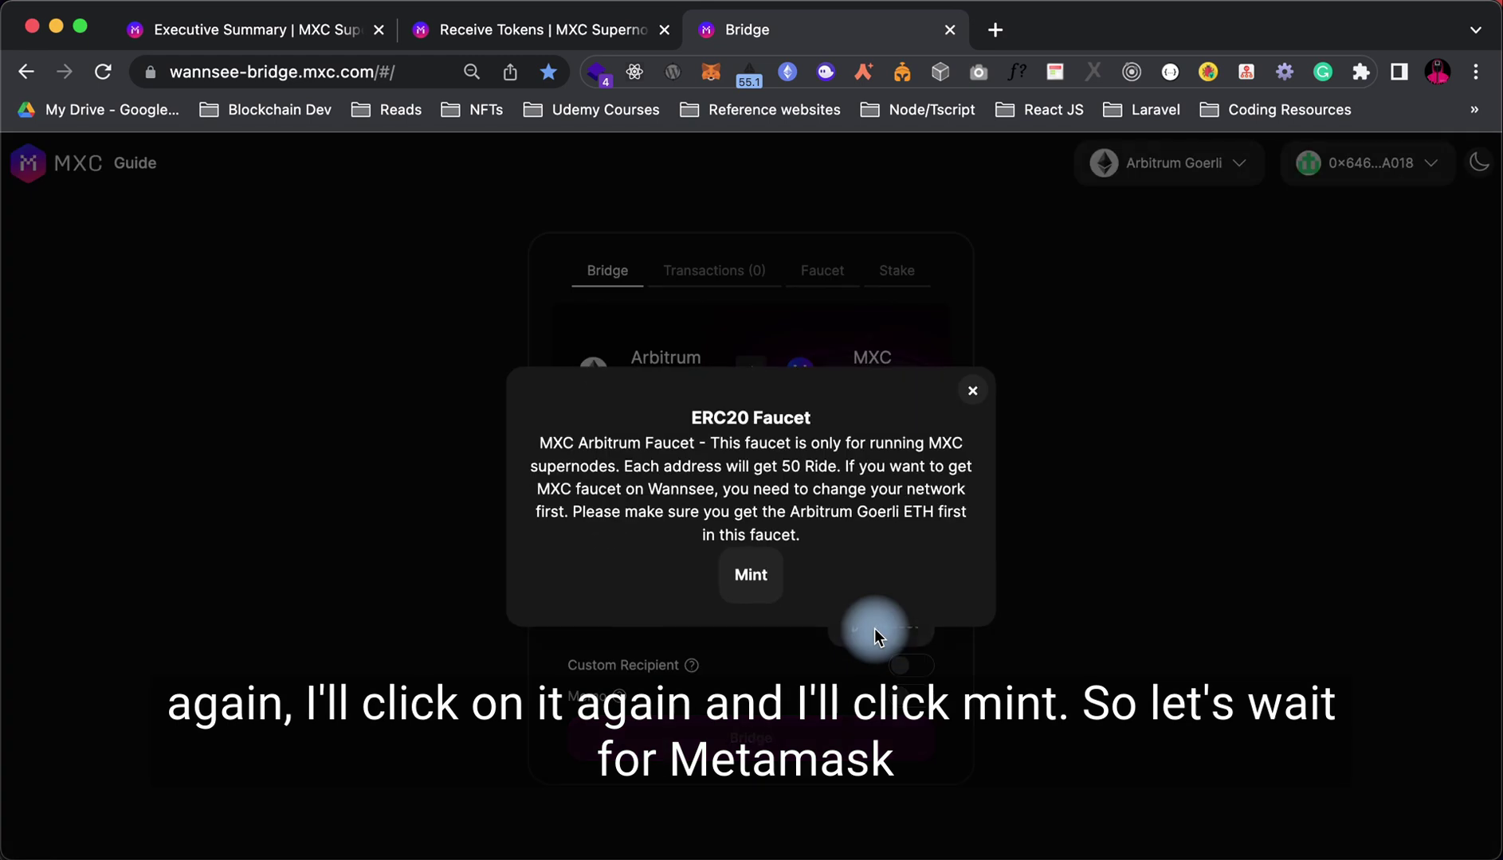
left_click(878, 629)
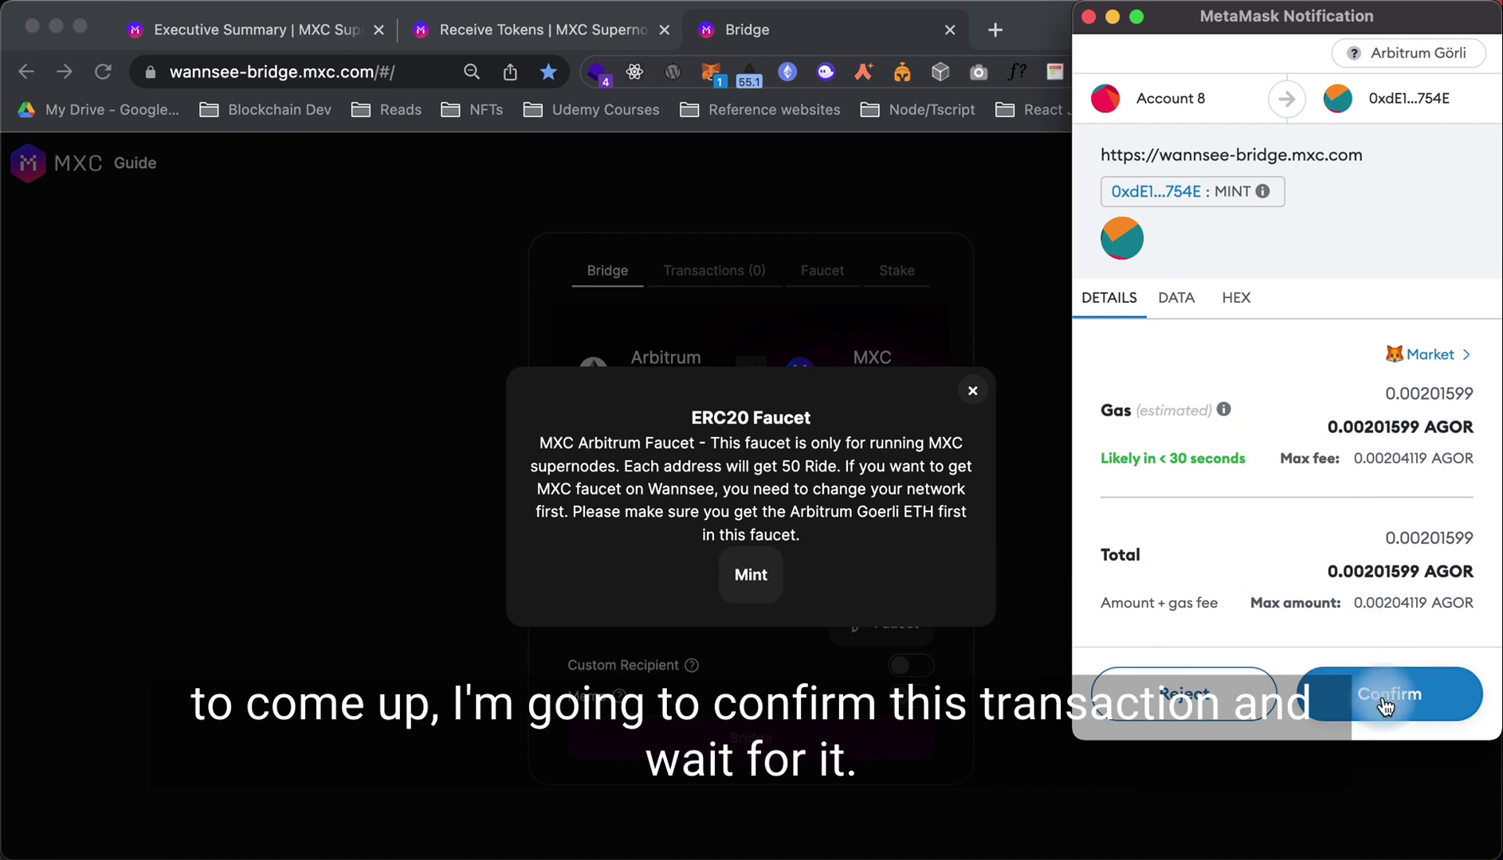
left_click(1384, 703)
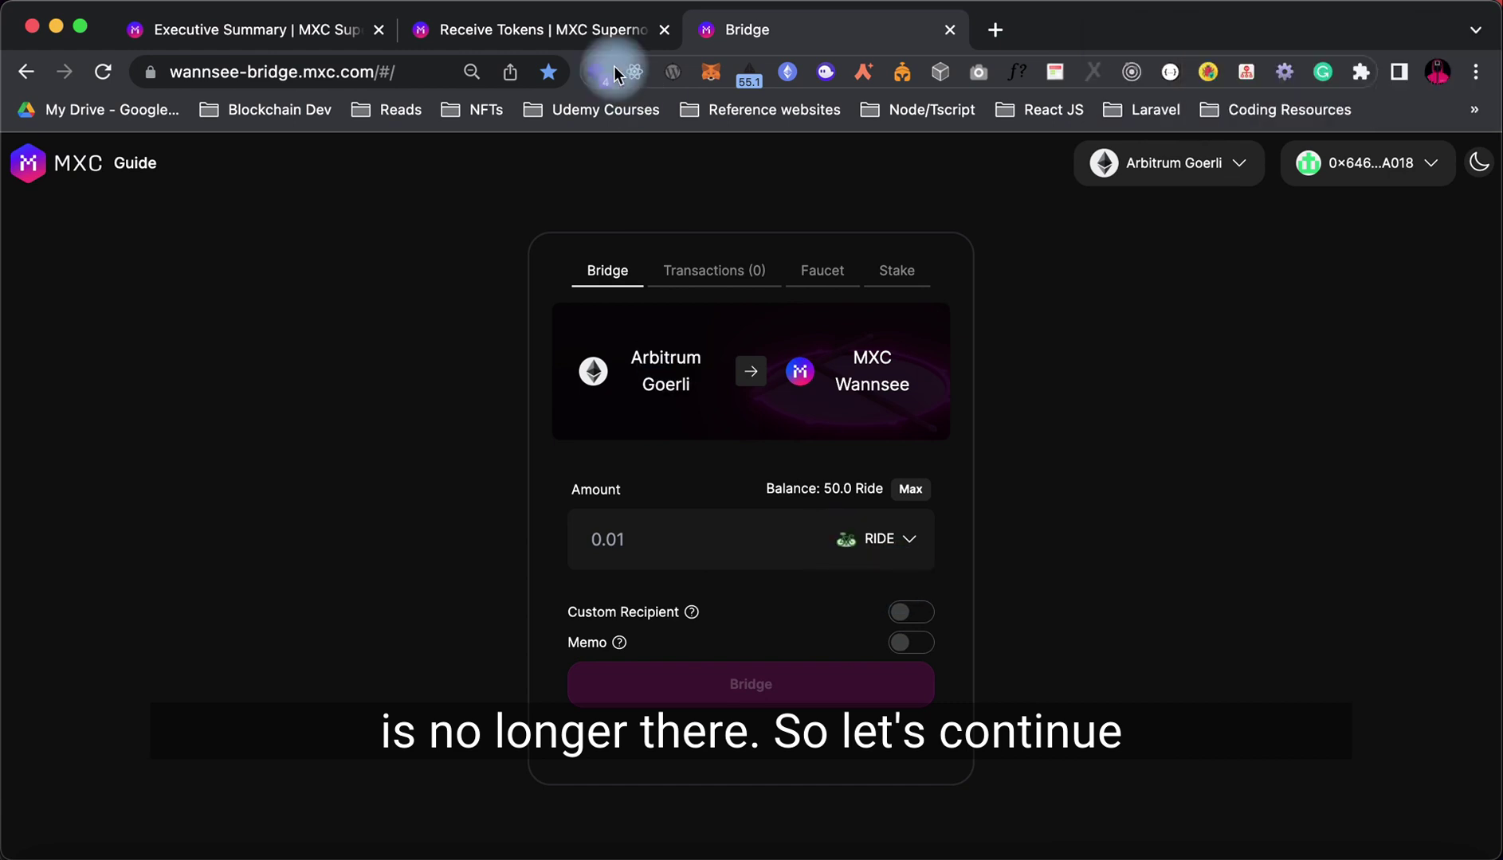
left_click(571, 29)
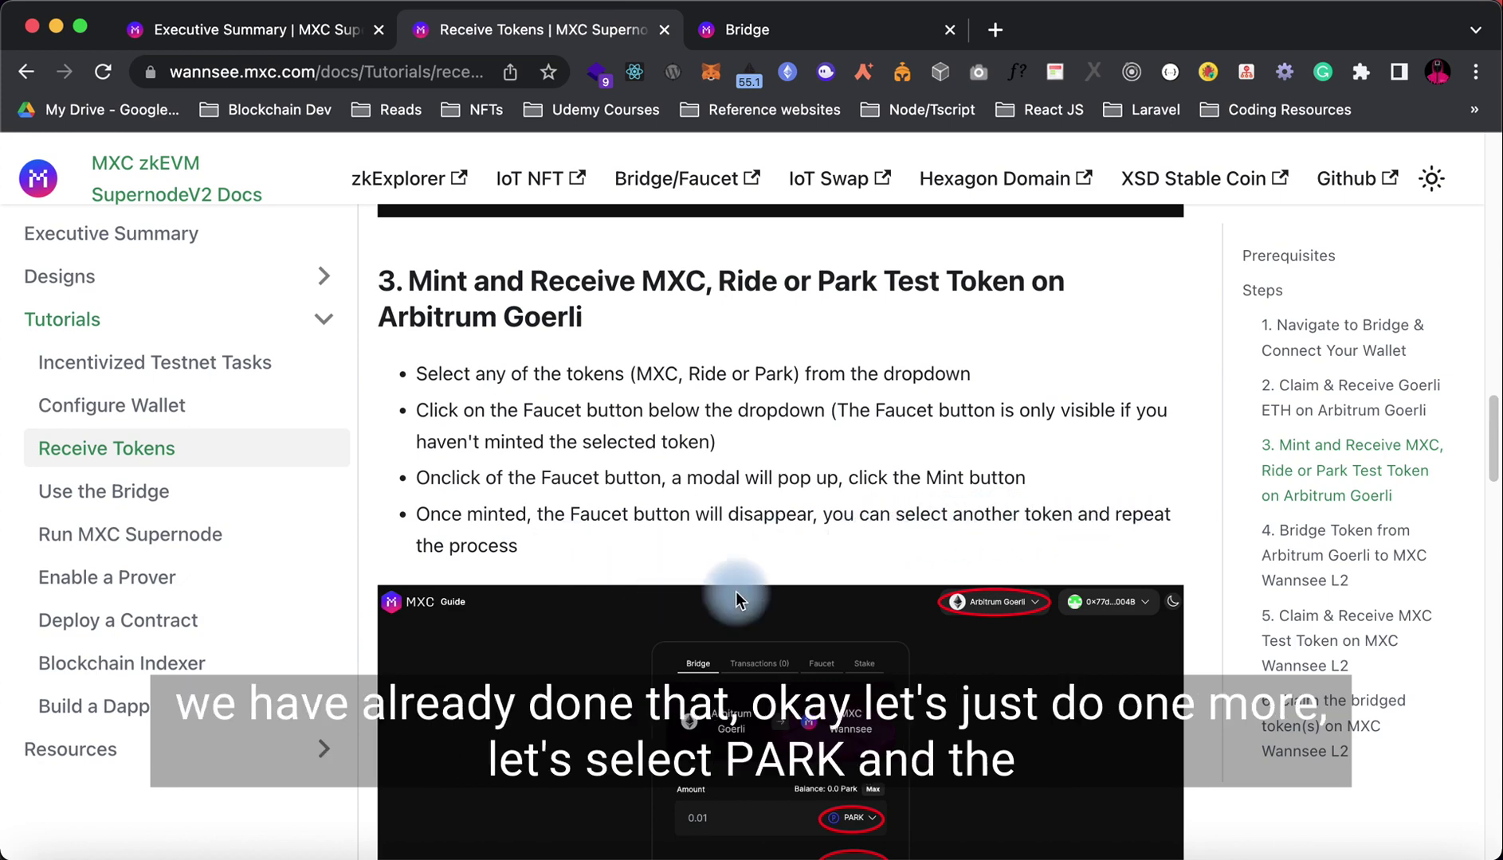
Select PARK as the bridge token and briefly open its faucet without minting
scroll(735, 589, "down", 1)
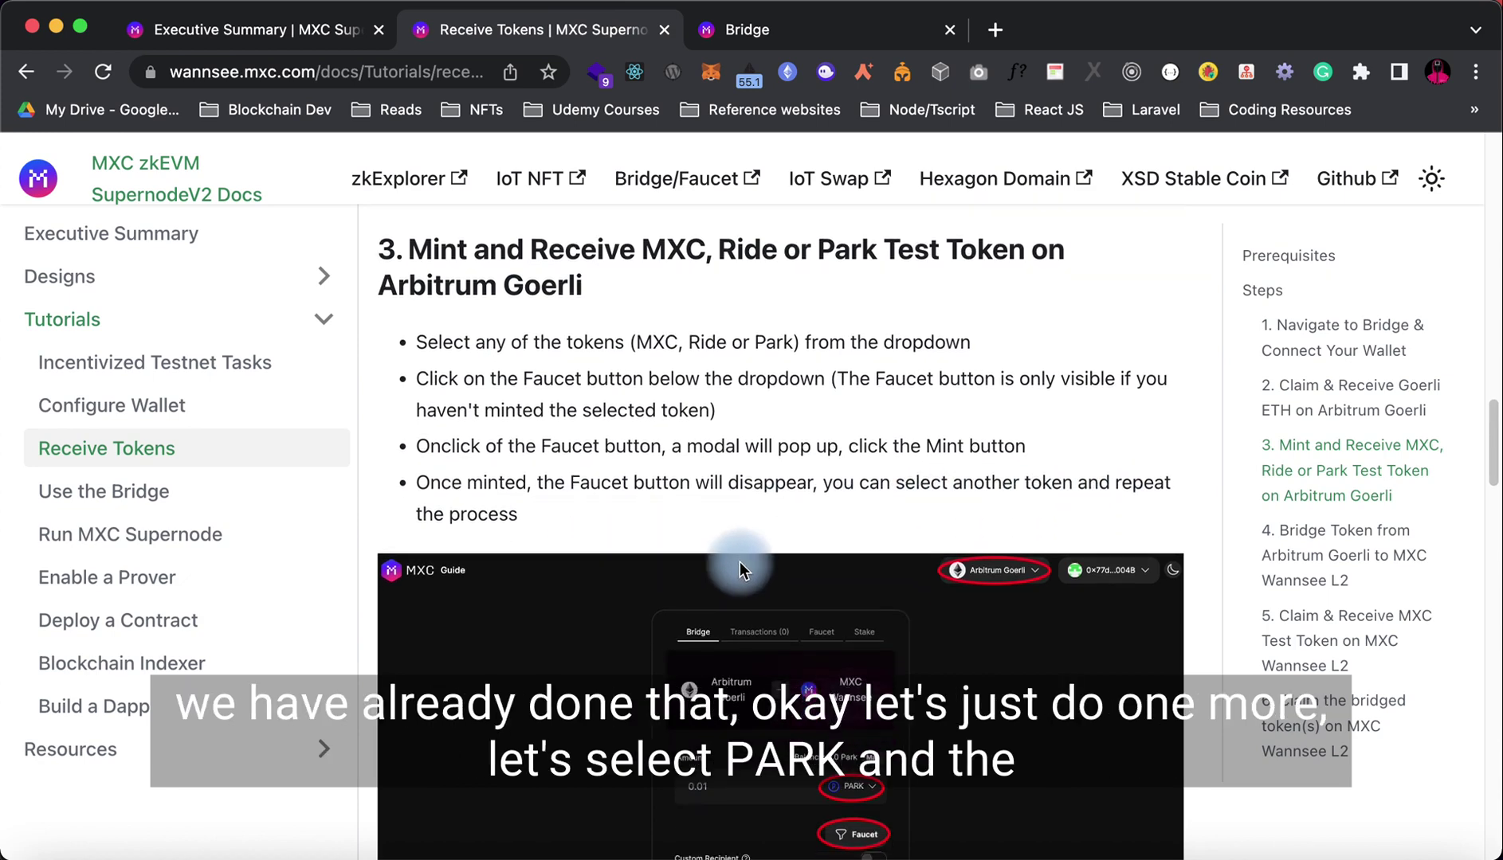
left_click(784, 36)
left_click(887, 541)
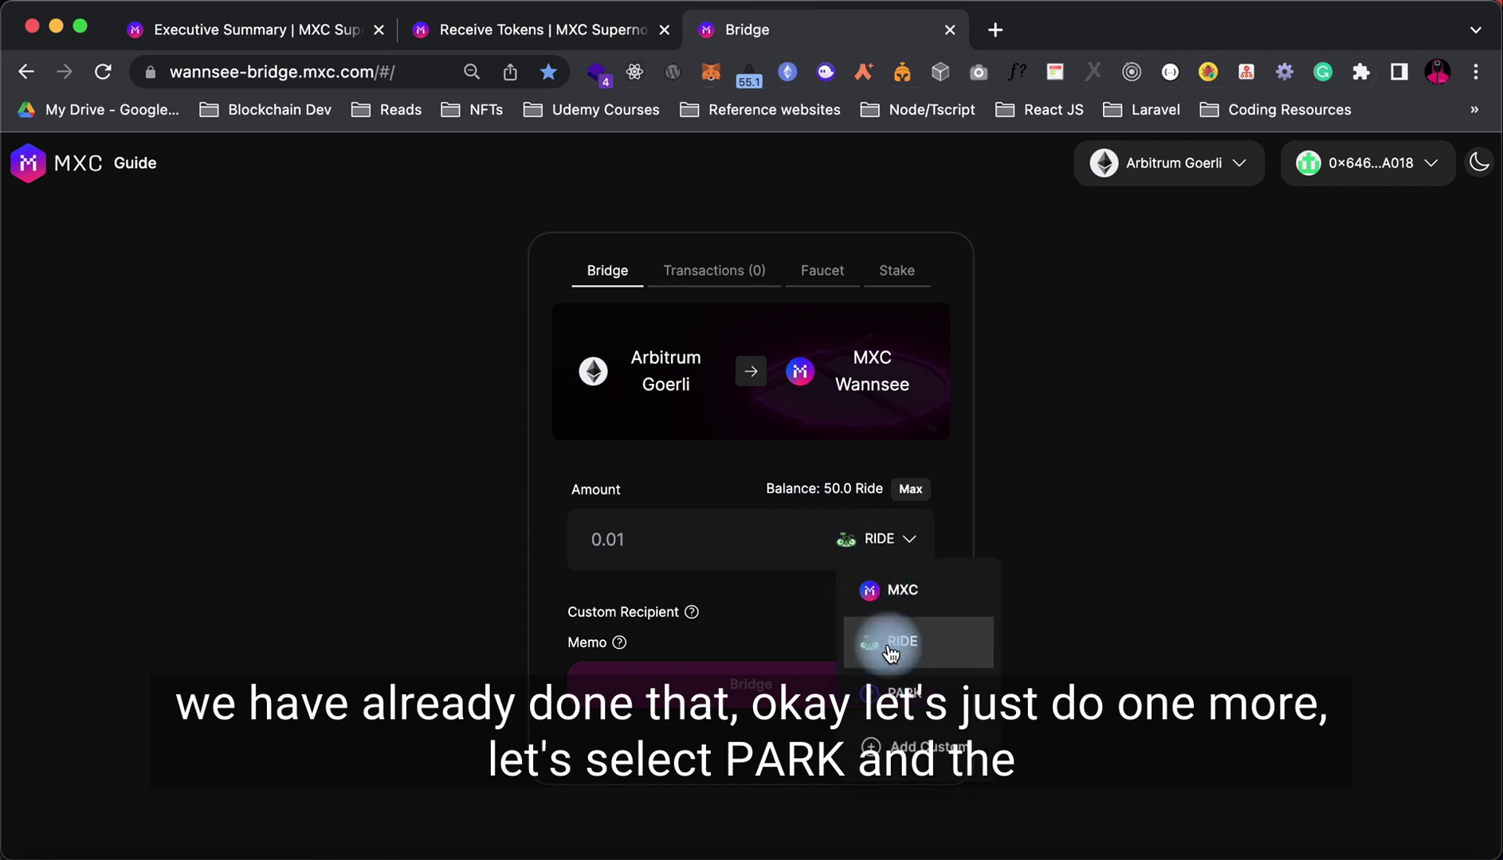
left_click(888, 690)
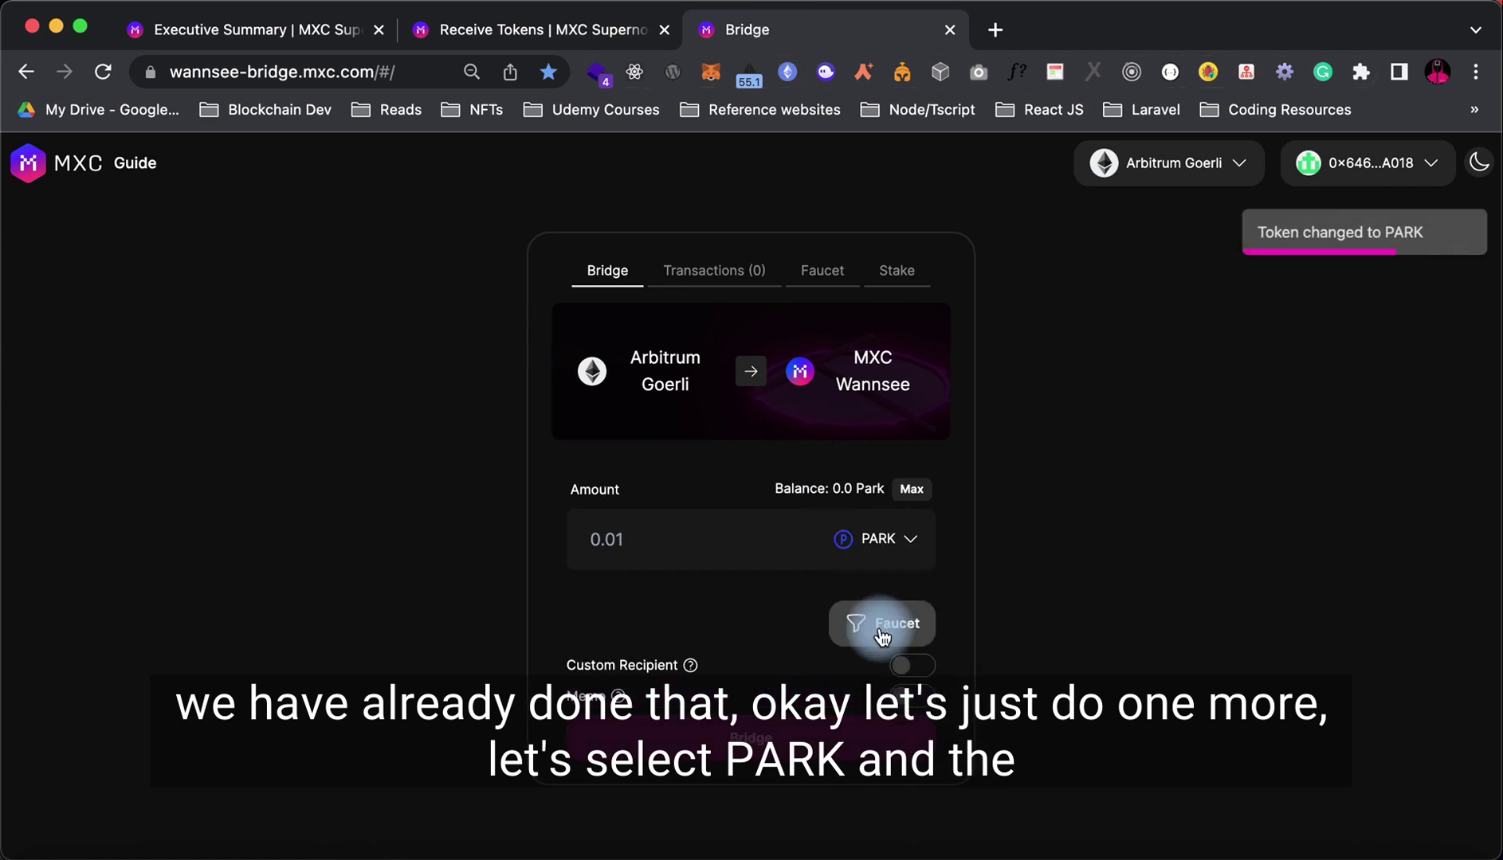
left_click(885, 631)
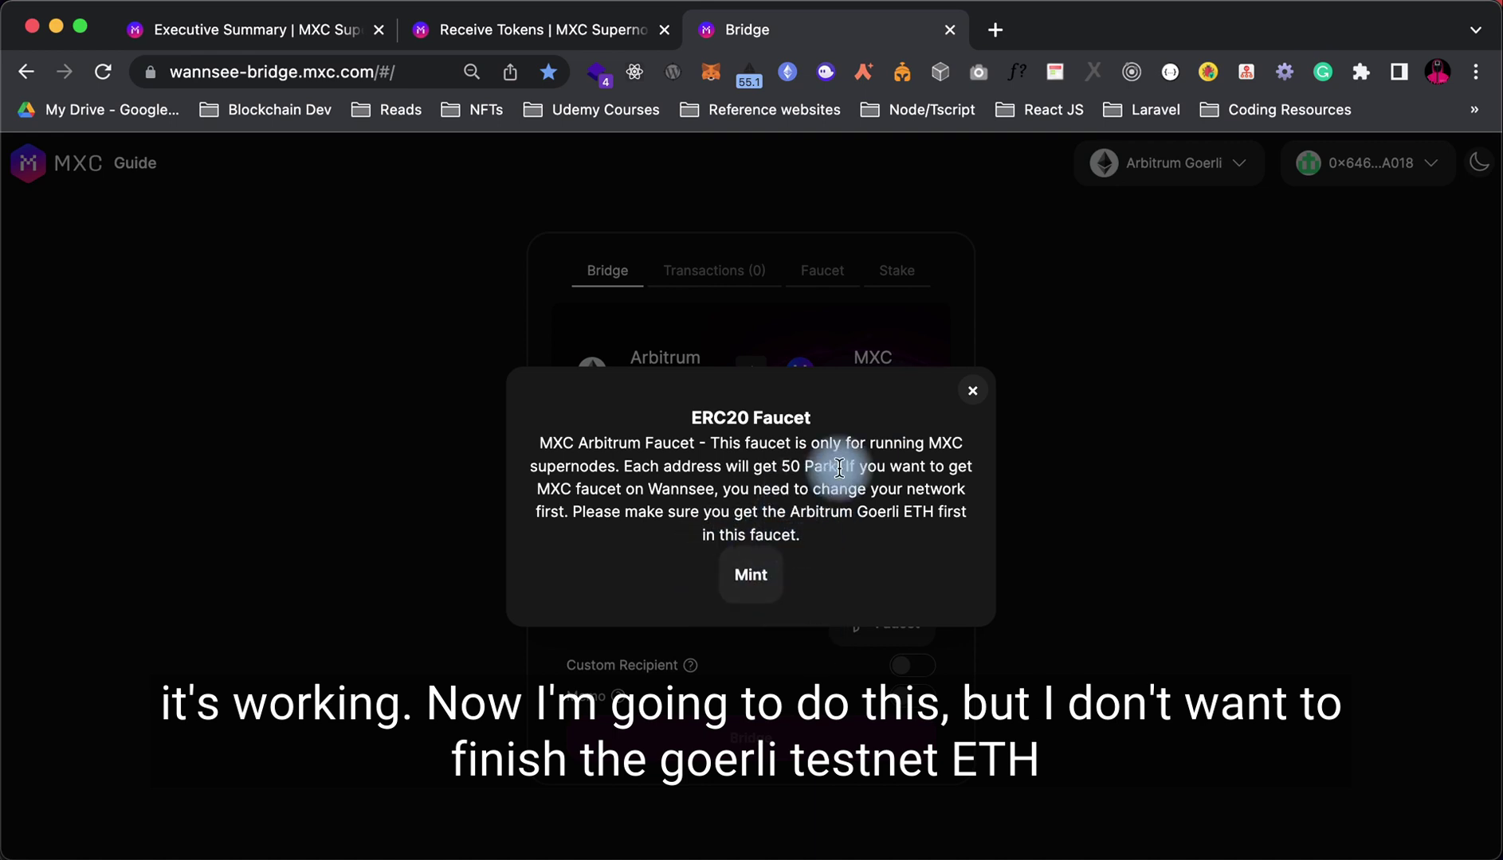
left_click(972, 395)
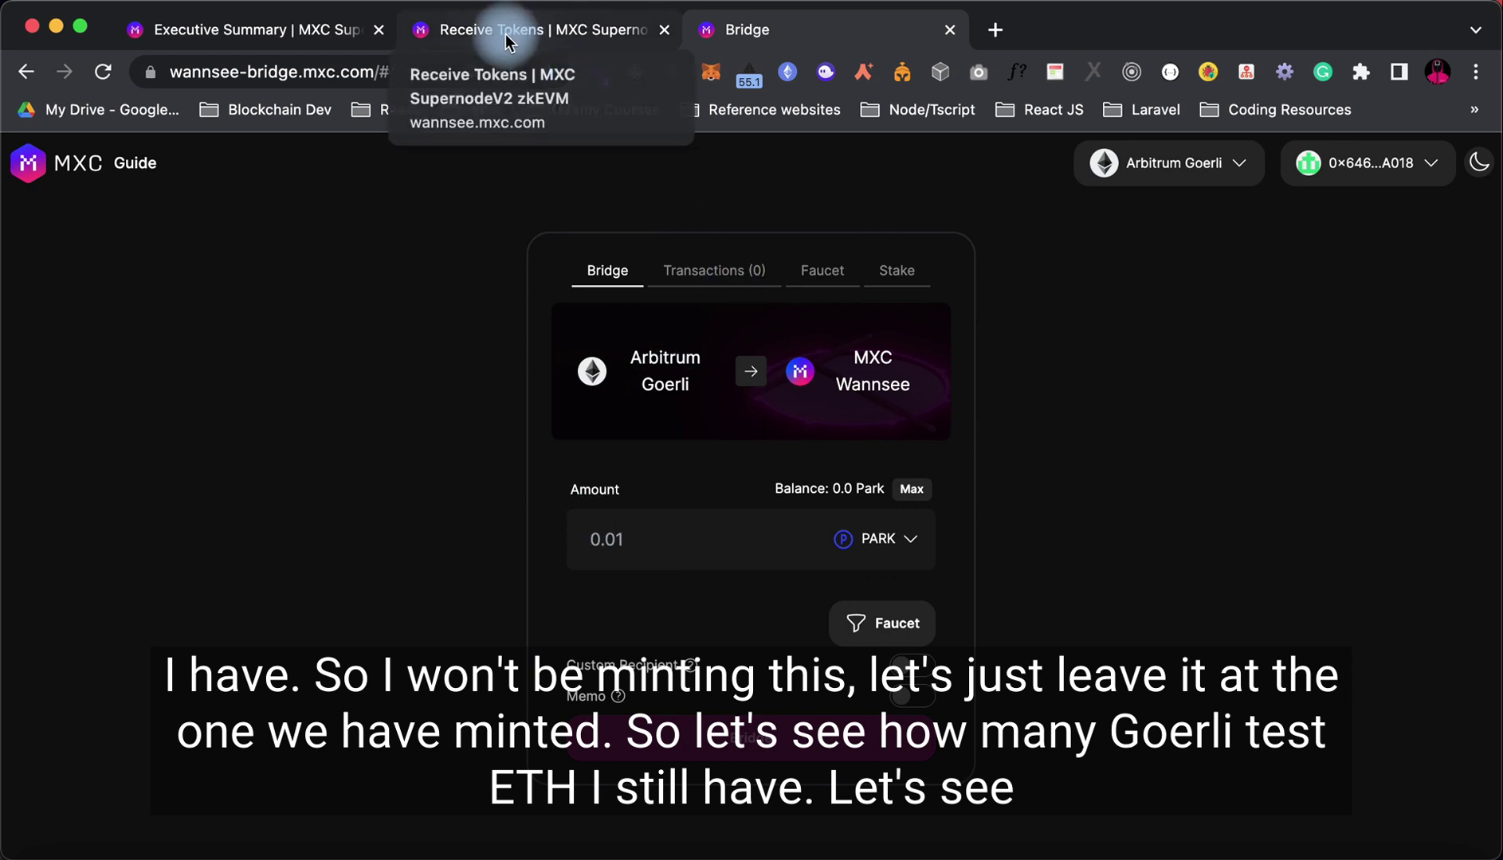
Check the remaining Arbitrum Goerli ETH in MetaMask, then mint PARK for a 50.0 balance
left_click(711, 70)
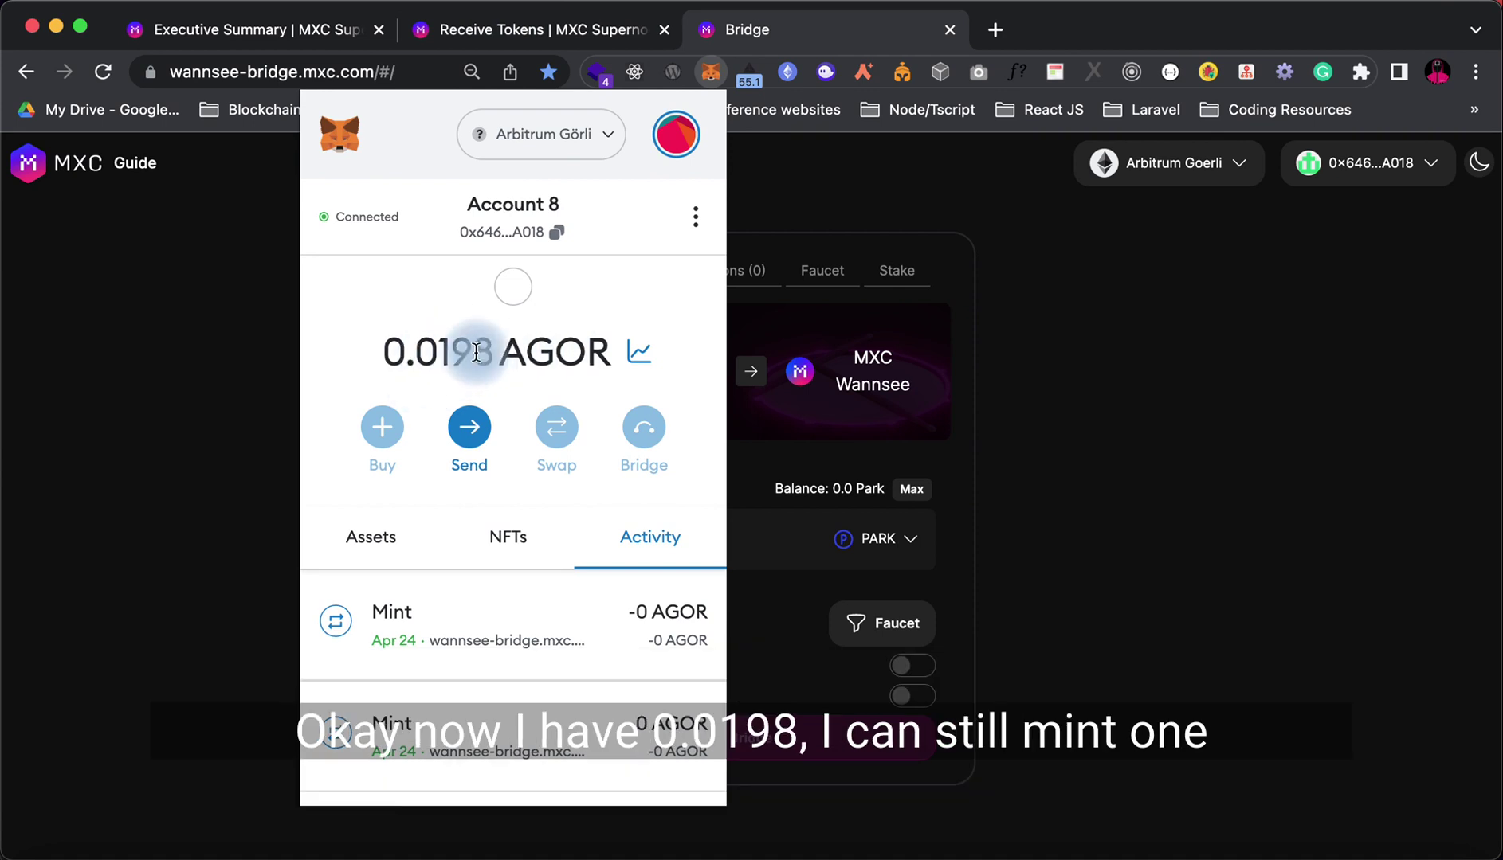
left_click(869, 609)
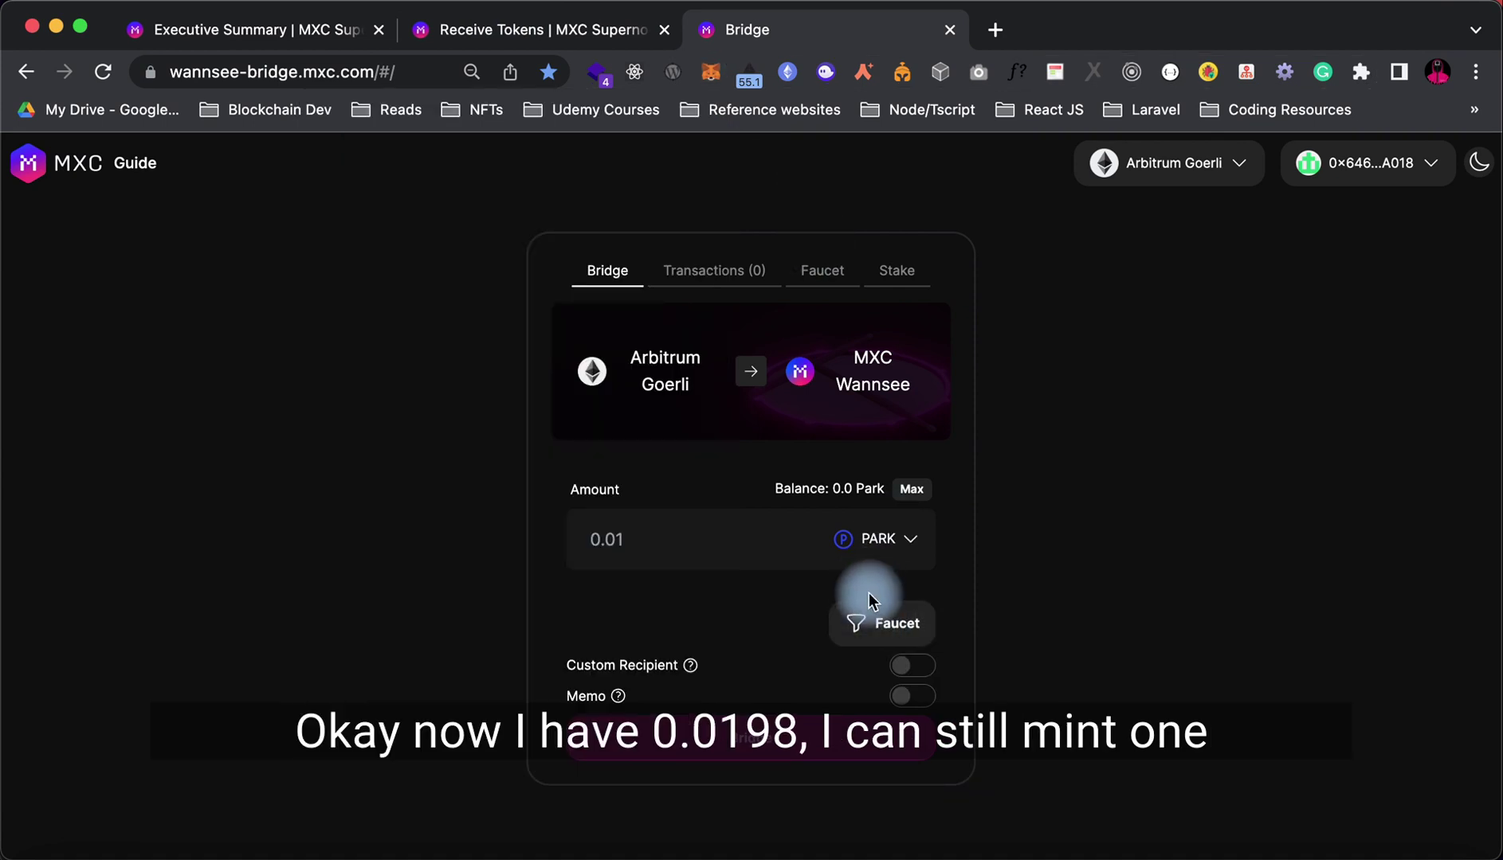
left_click(875, 634)
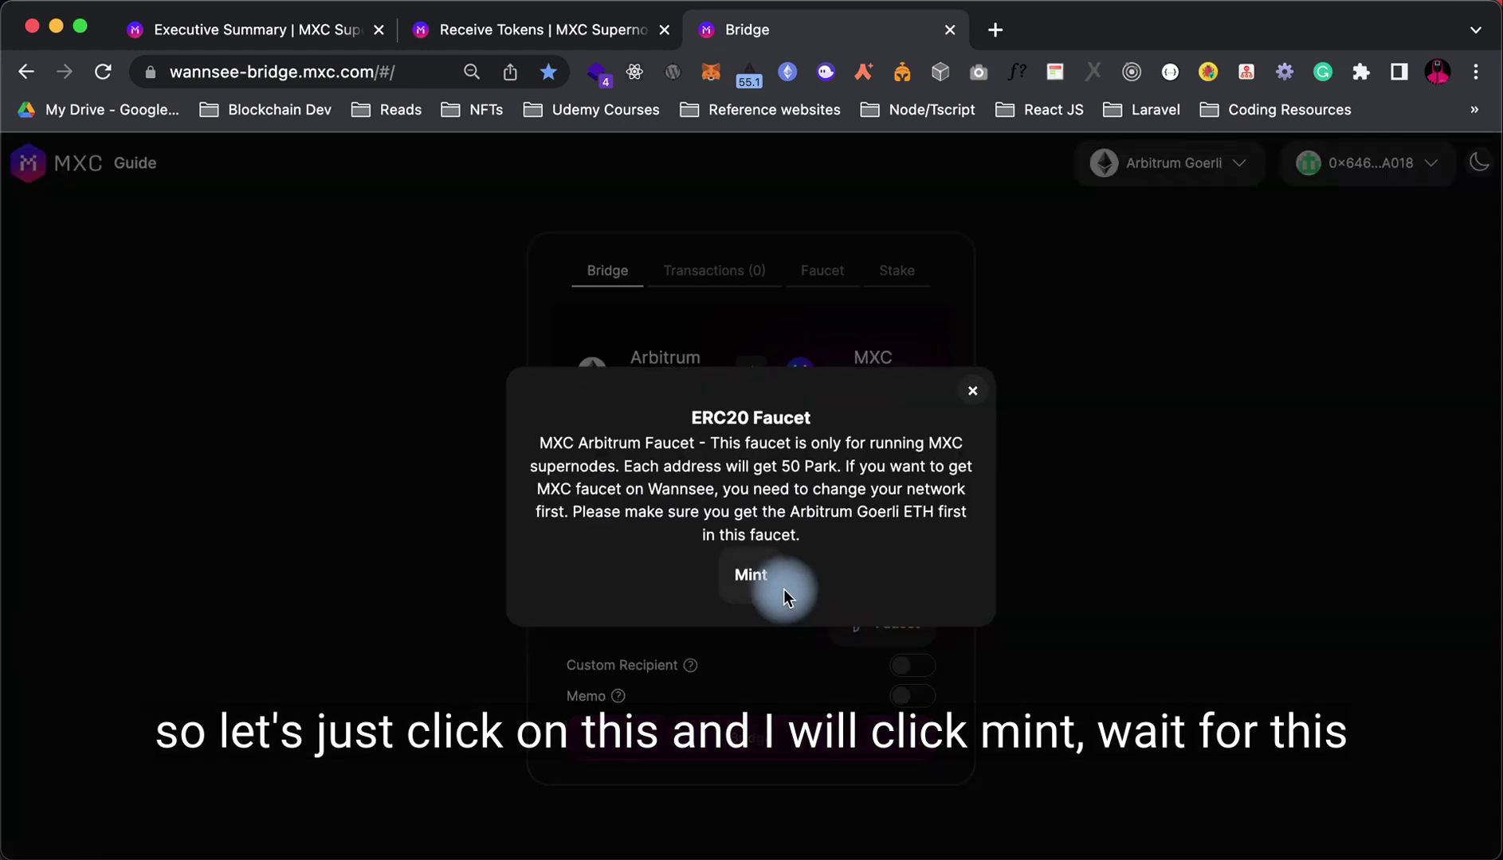
left_click(761, 584)
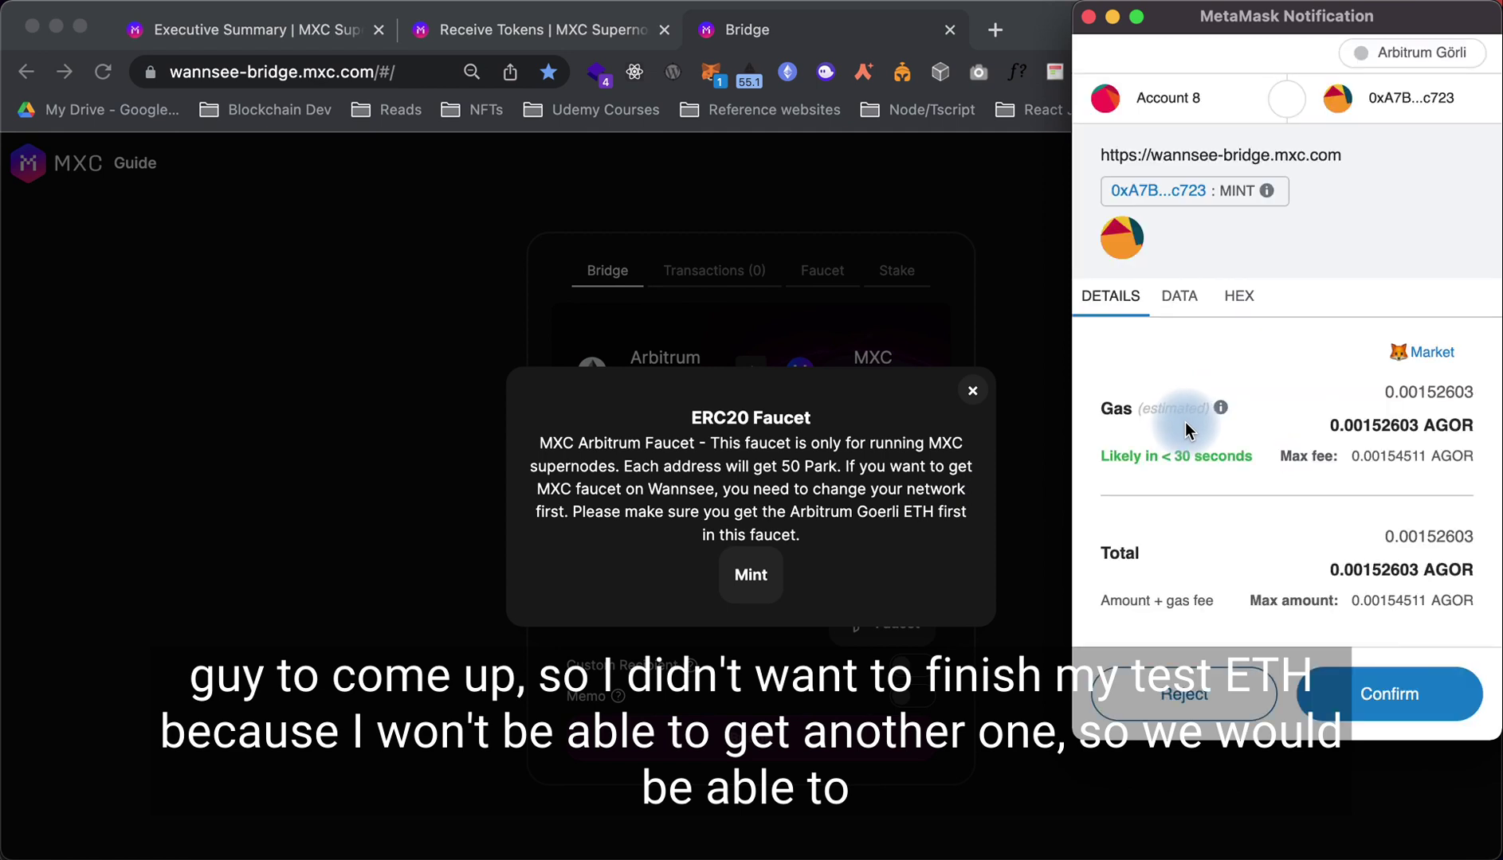
left_click(1390, 701)
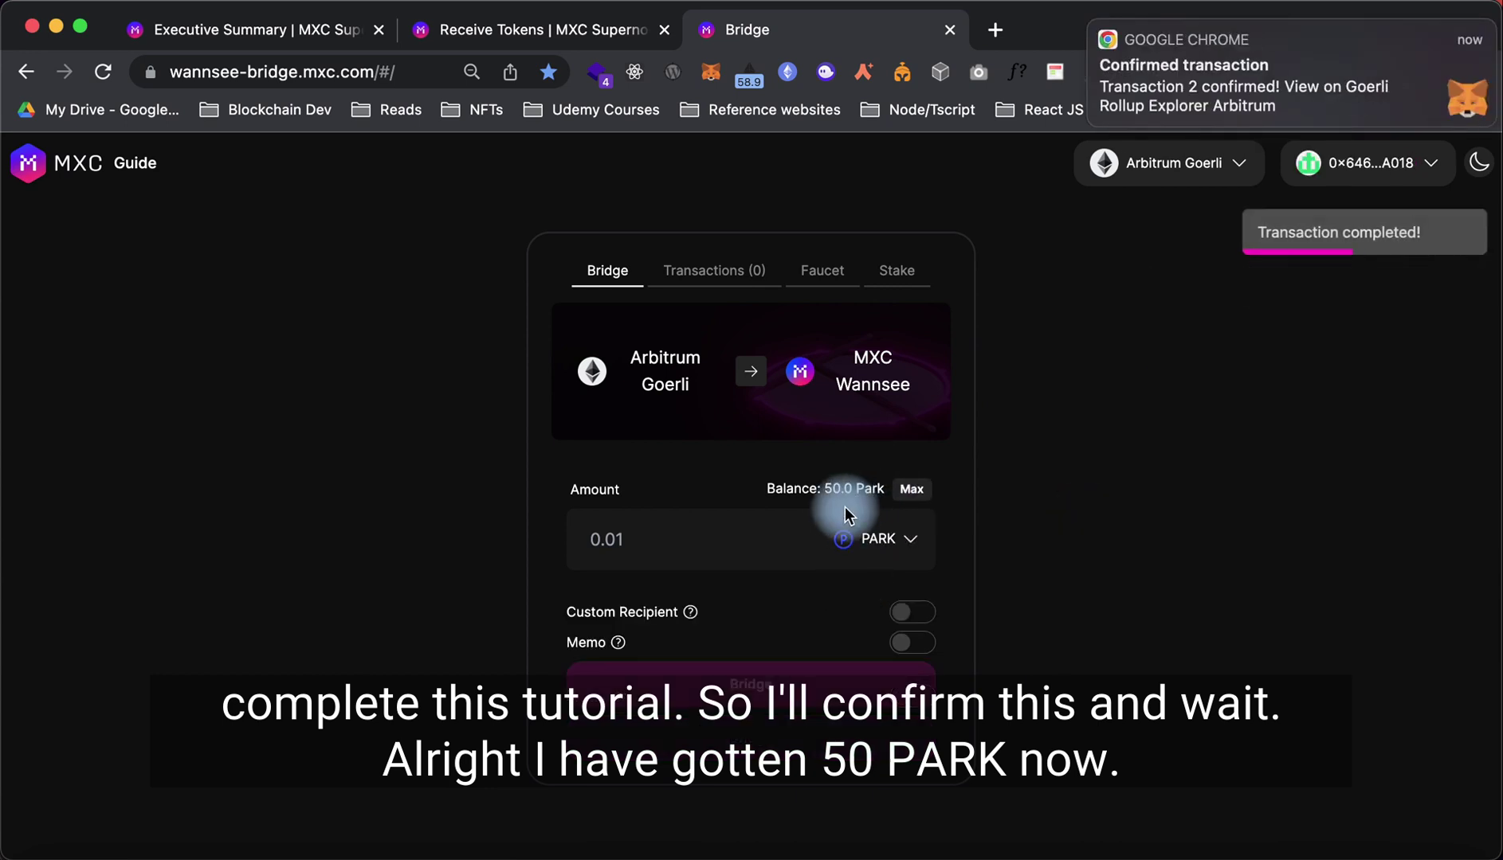
Scroll through the Receive Tokens tutorial to review the next instructions
left_click(532, 33)
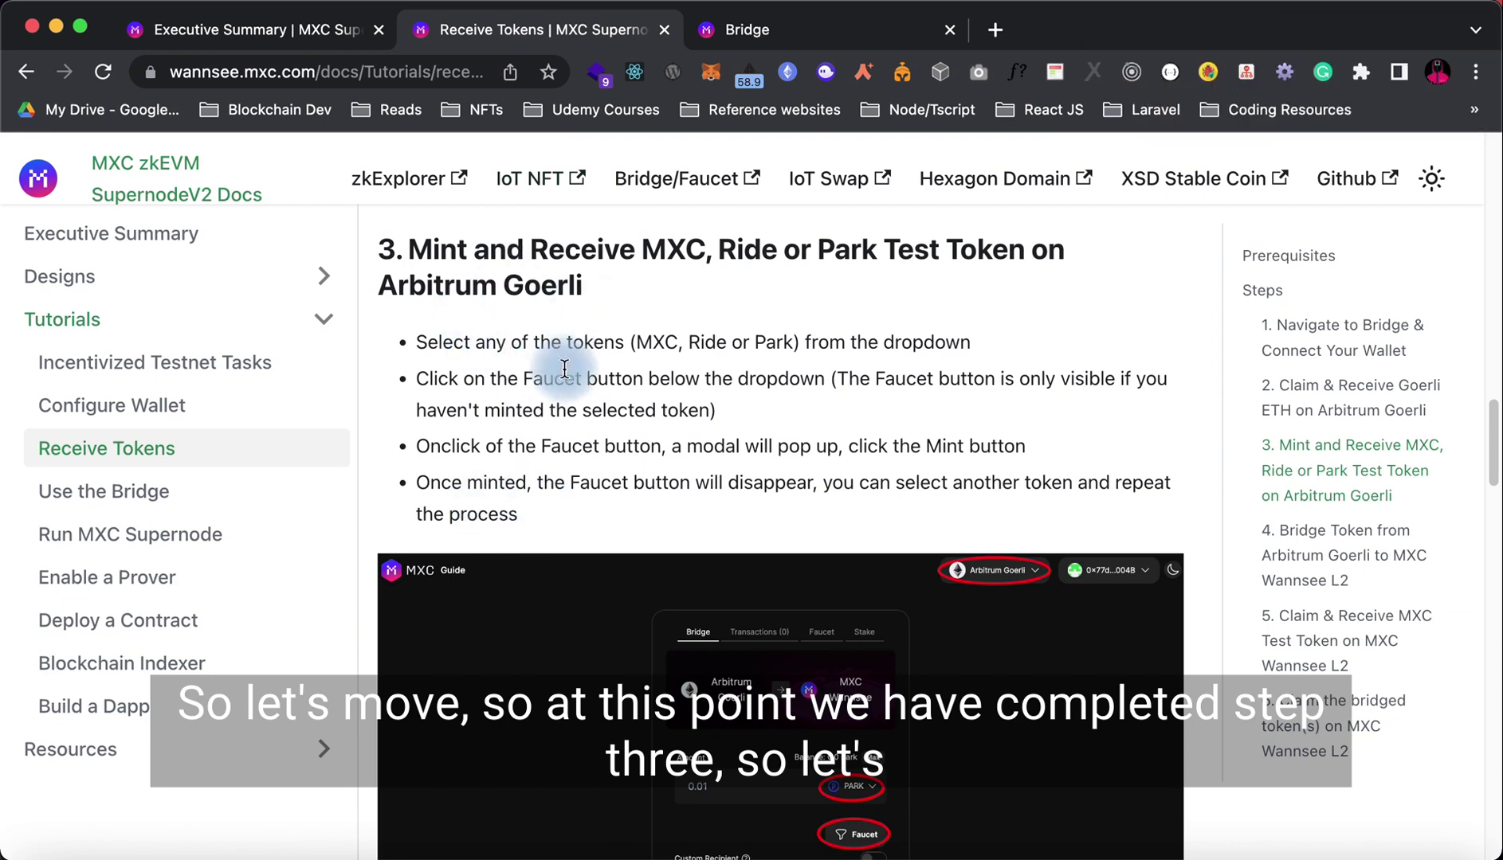
scroll(648, 511, "down", 3)
scroll(648, 511, "down", 5)
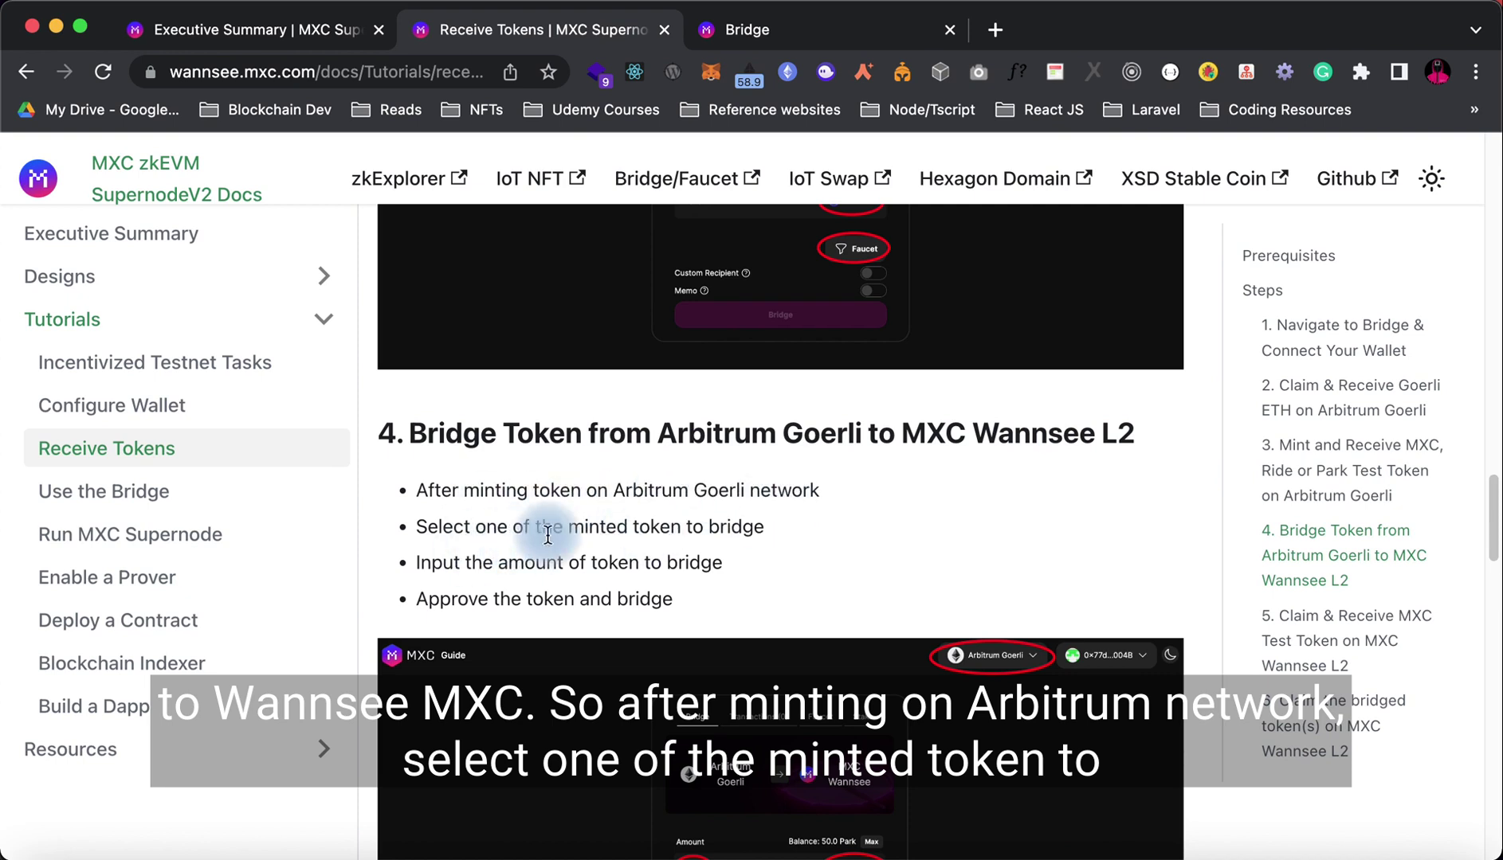
Fill the bridge form with 30 RIDE, then check tutorial step 4
left_click(817, 32)
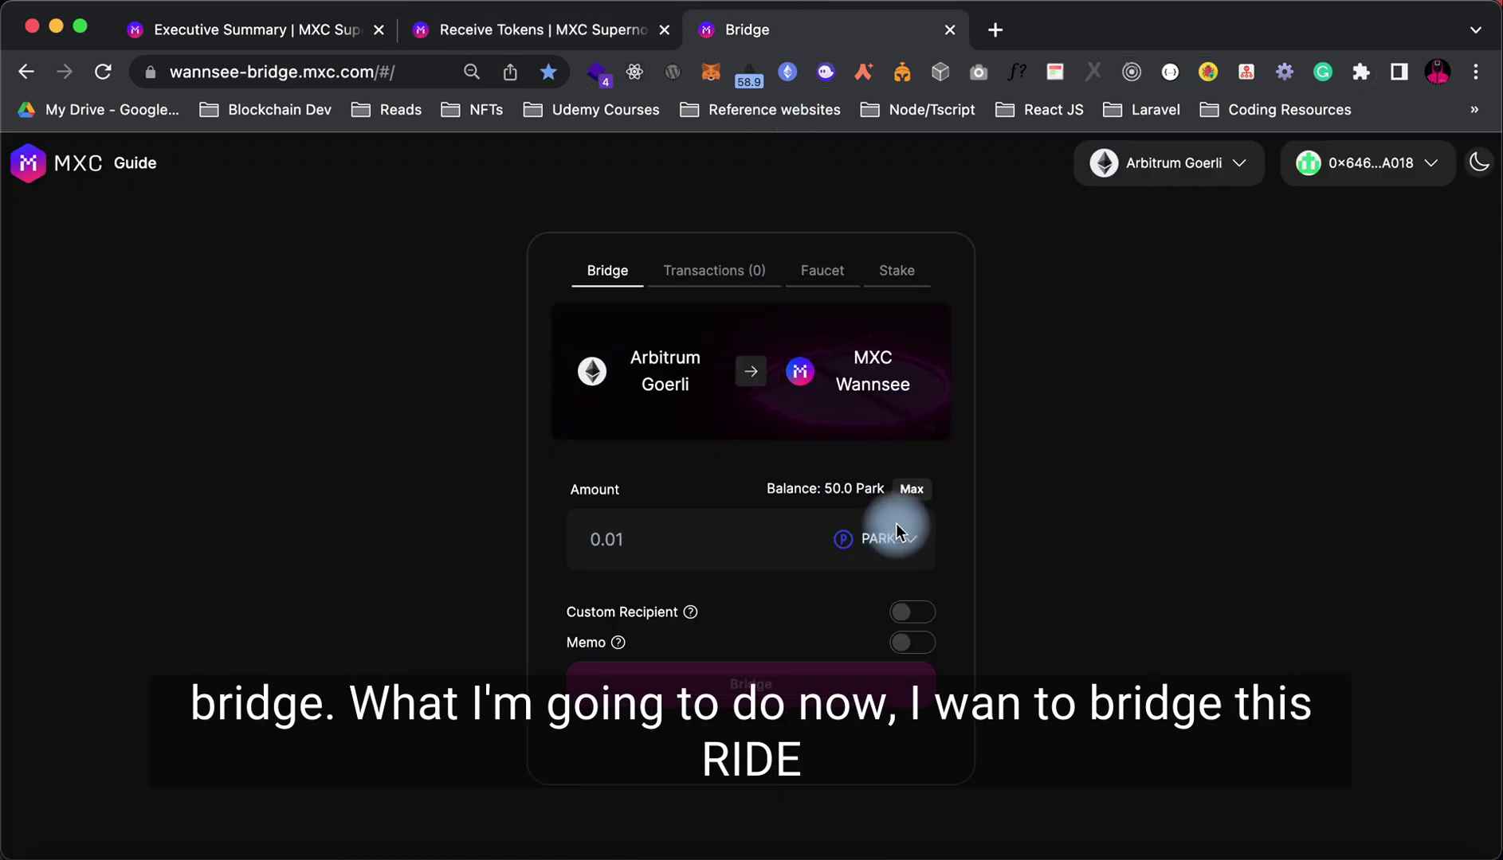
left_click(900, 549)
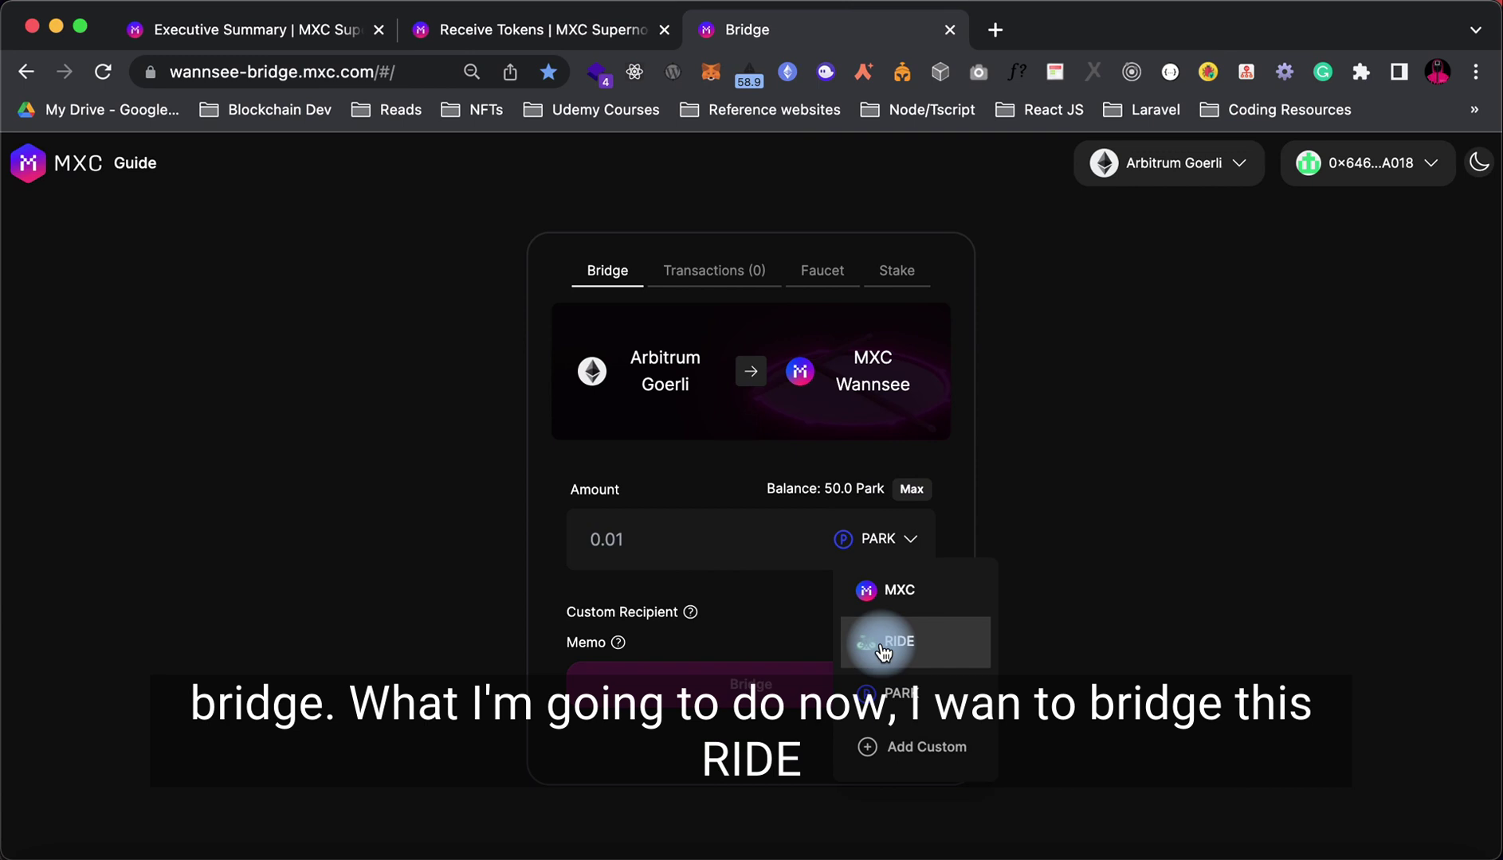
left_click(883, 652)
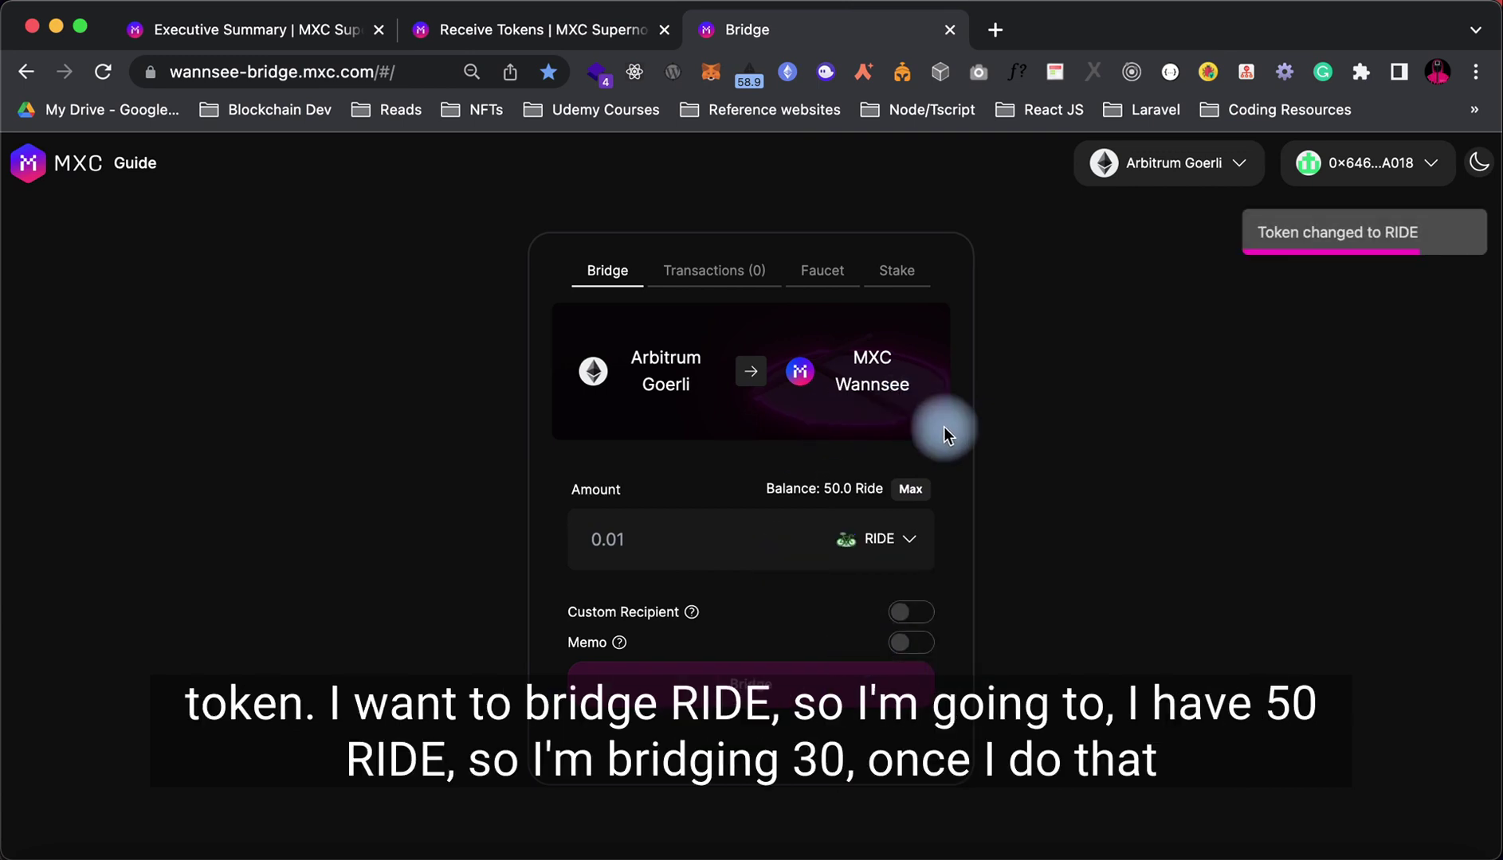
left_click(638, 551)
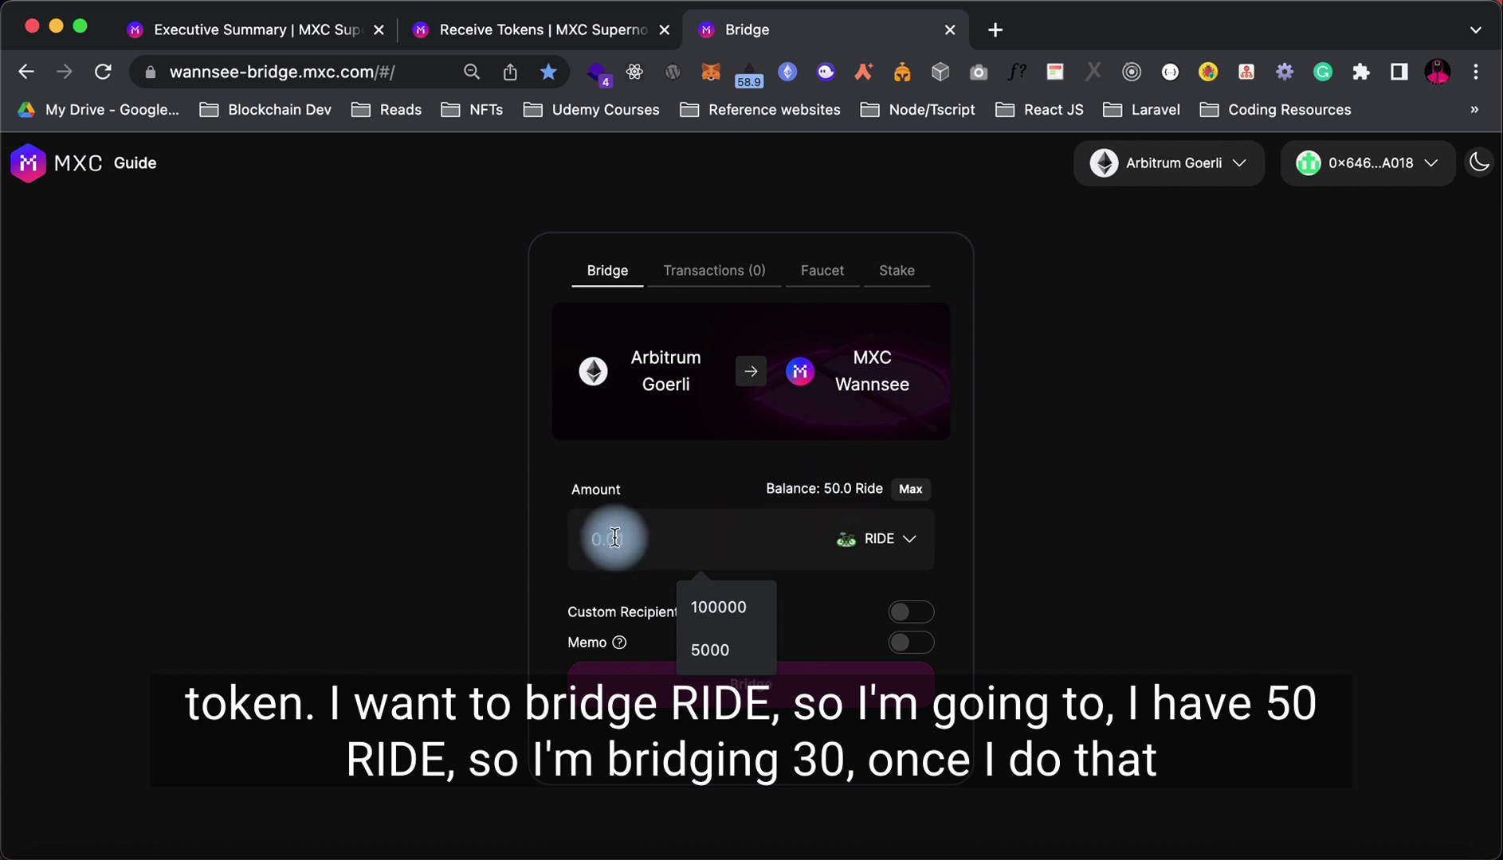
type("30")
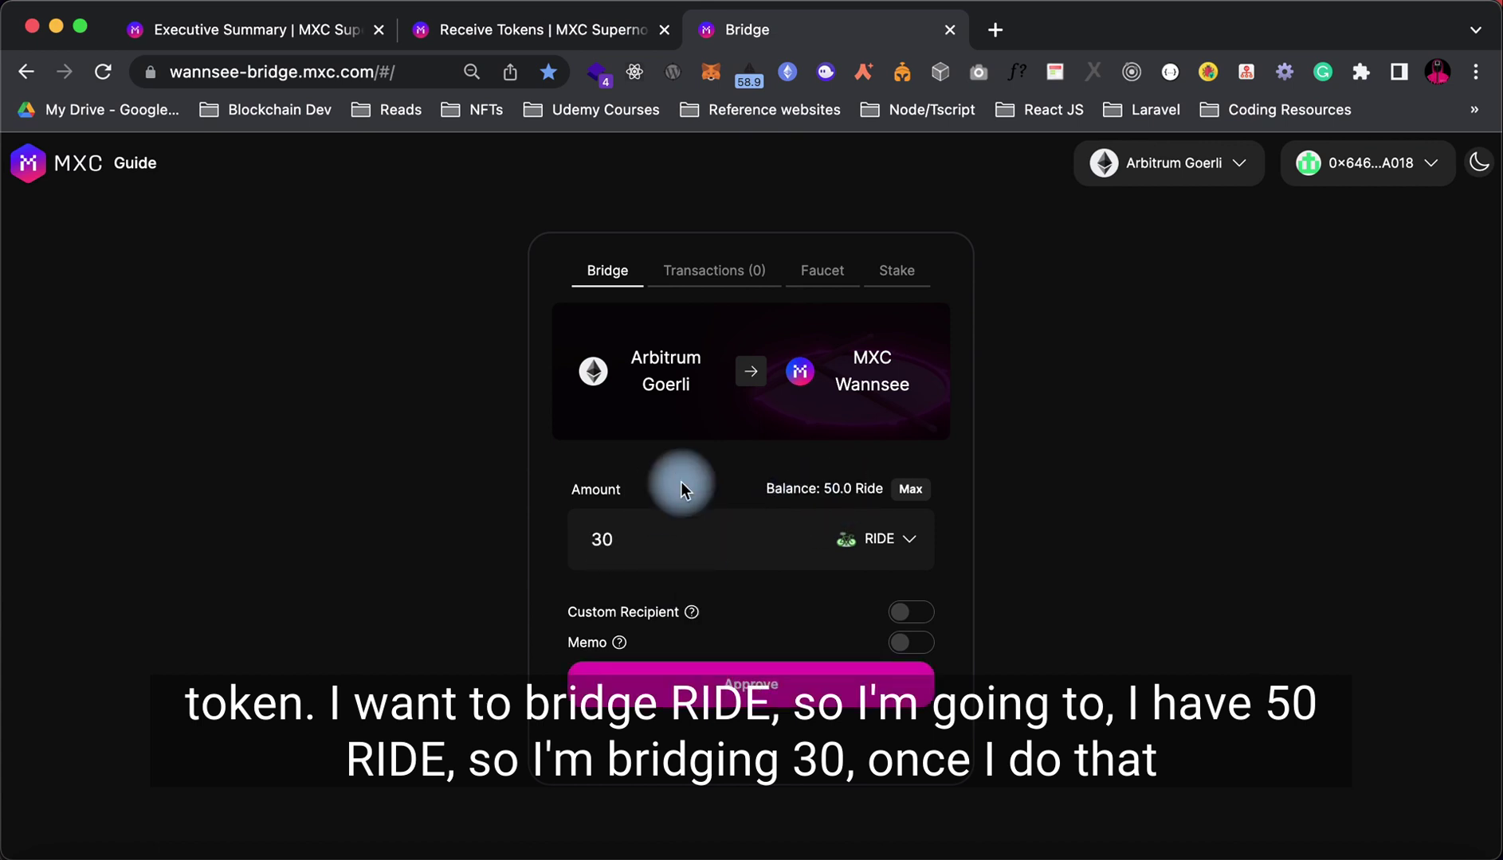
left_click(573, 29)
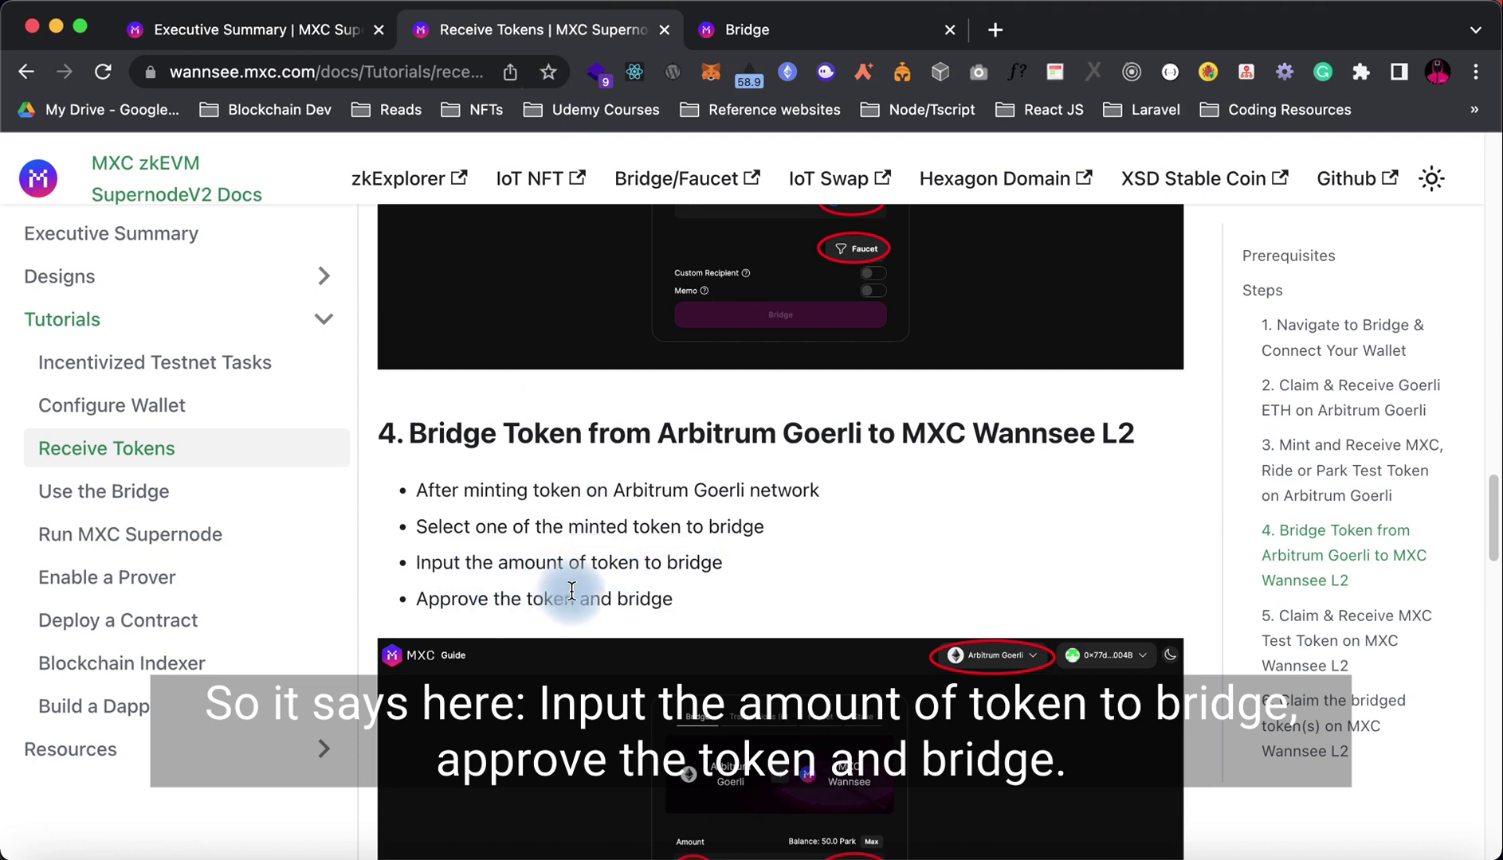
Request approval and approve MetaMask's default 30 RIDE spending cap for the bridge
left_click(770, 35)
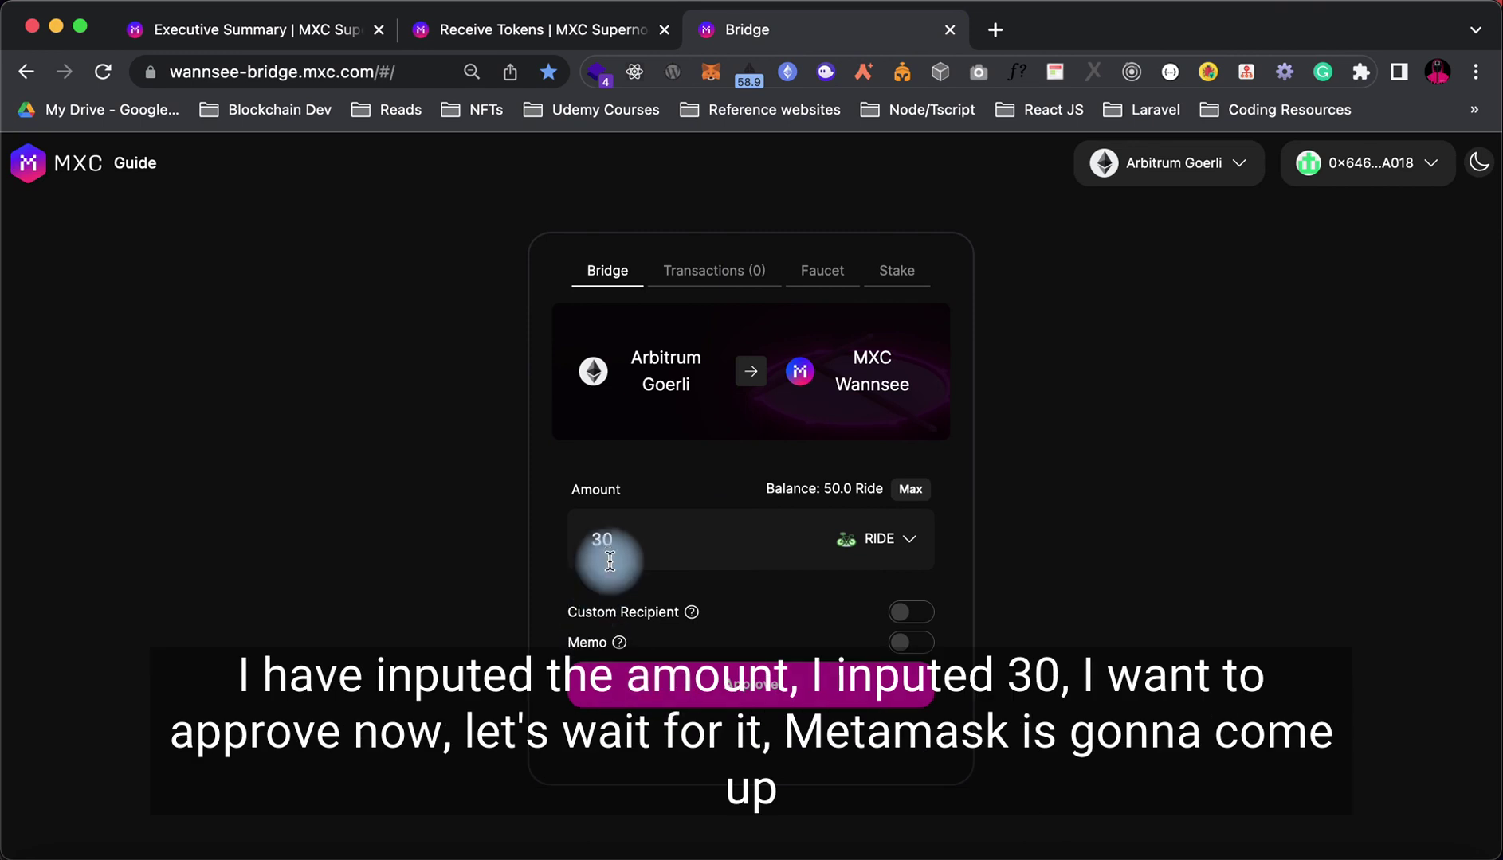
left_click(734, 685)
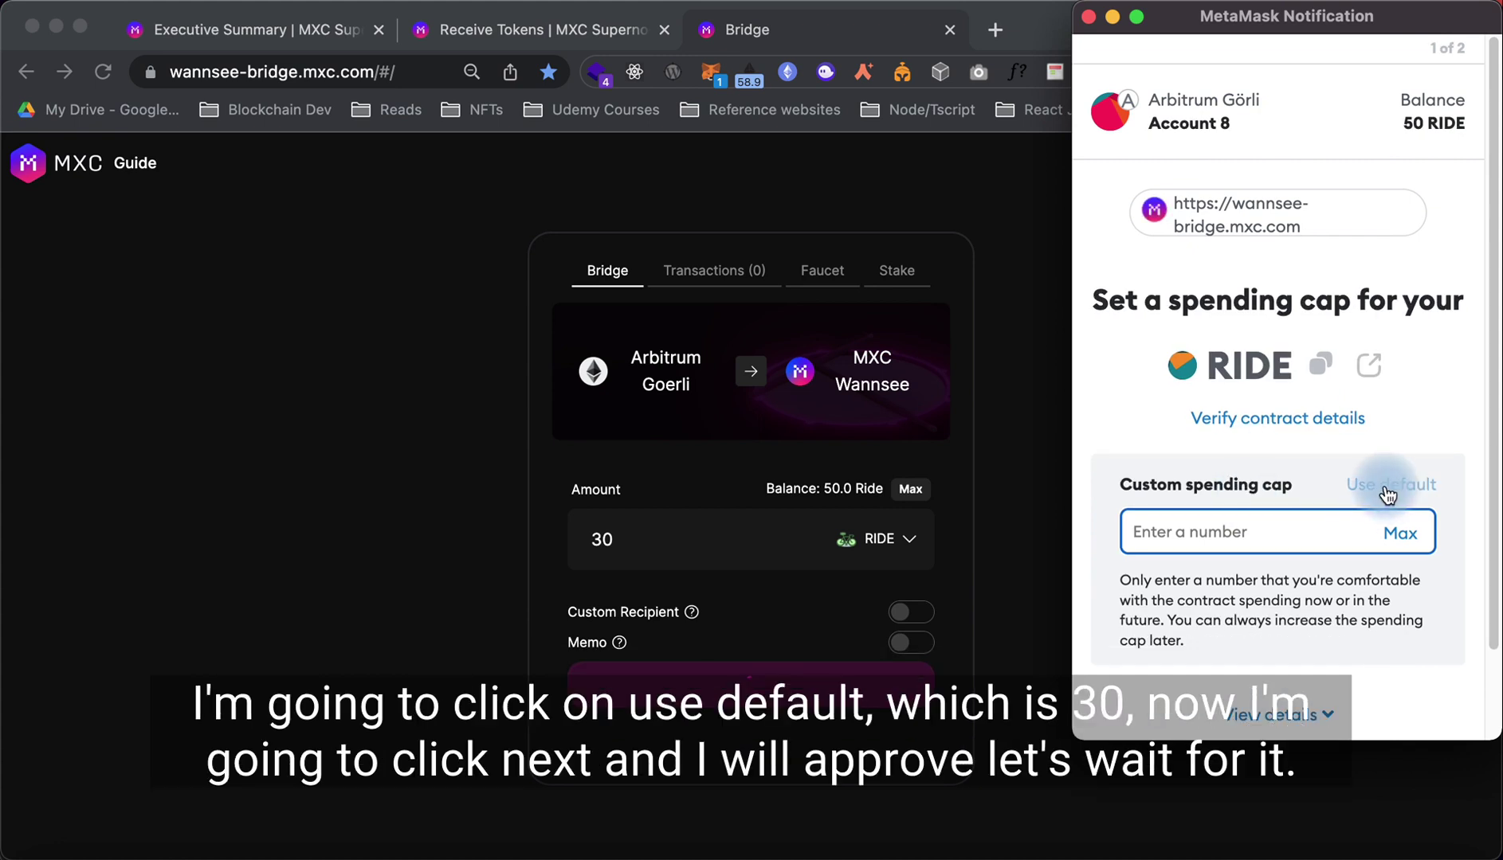
left_click(1387, 495)
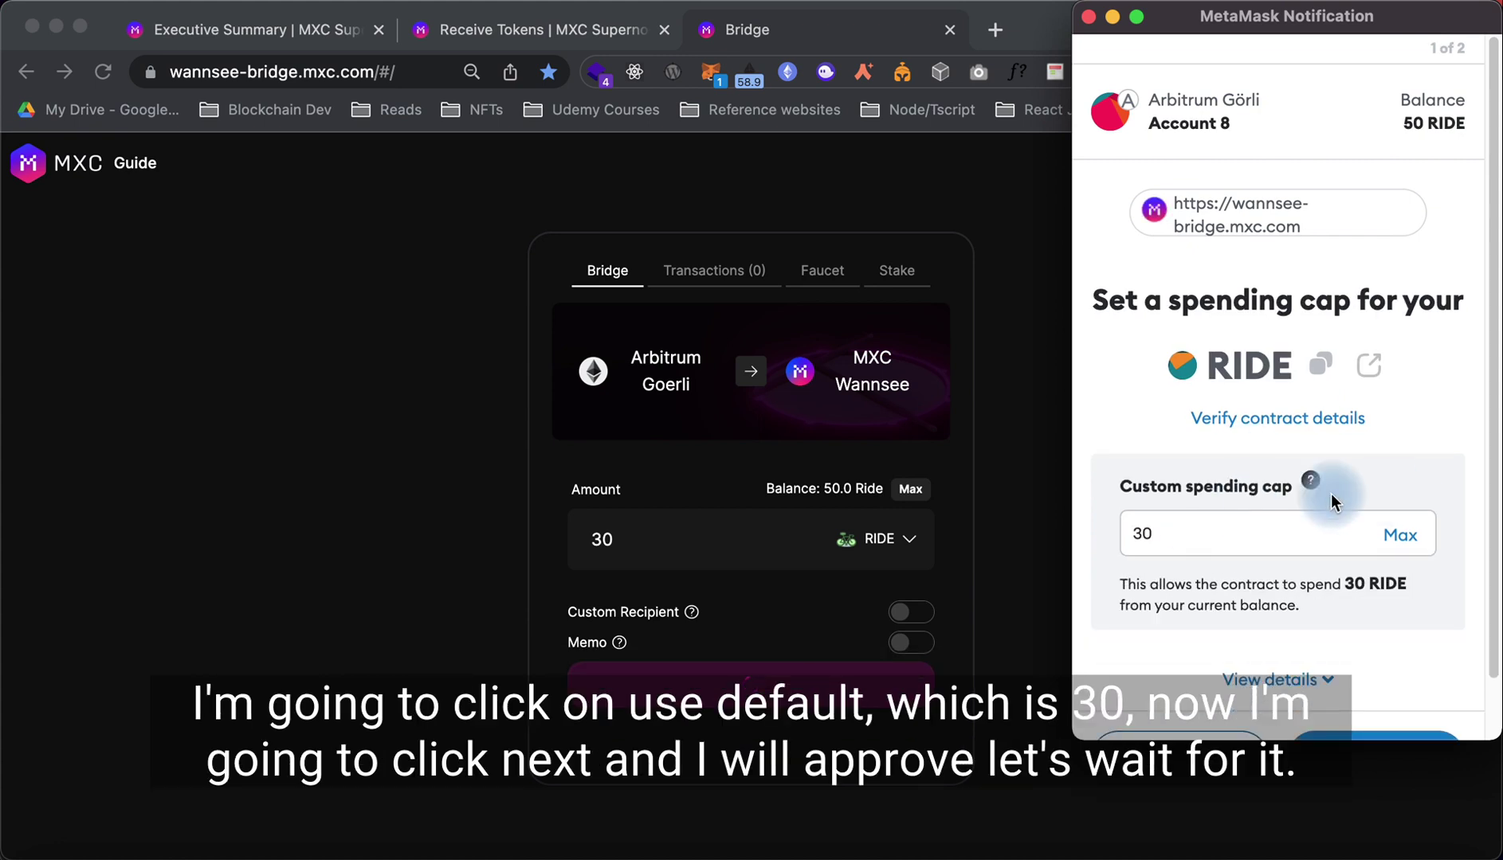
scroll(1390, 547, "down", 2)
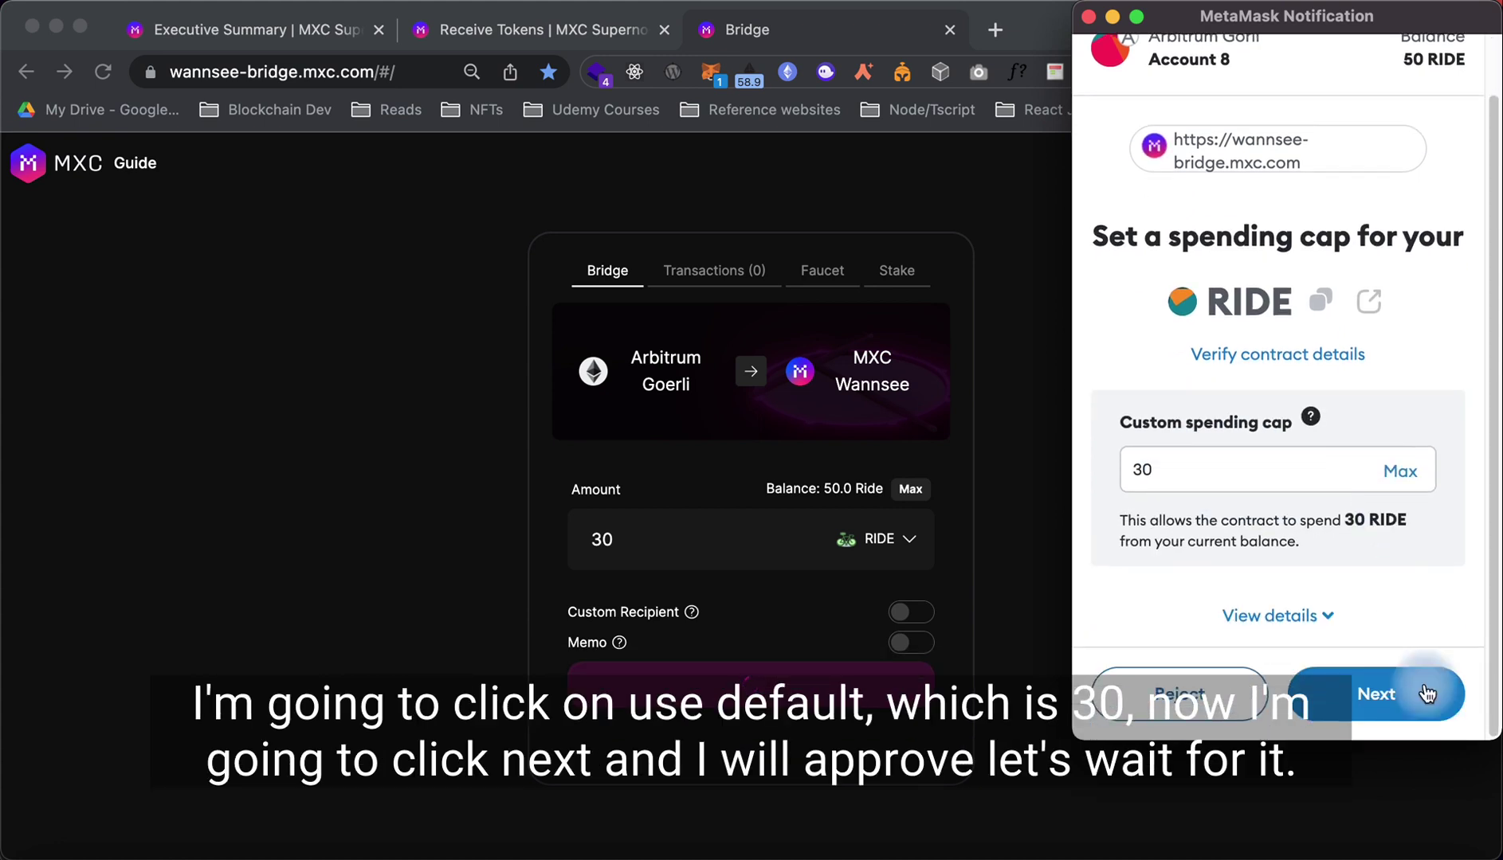
left_click(1396, 692)
scroll(1330, 615, "down", 2)
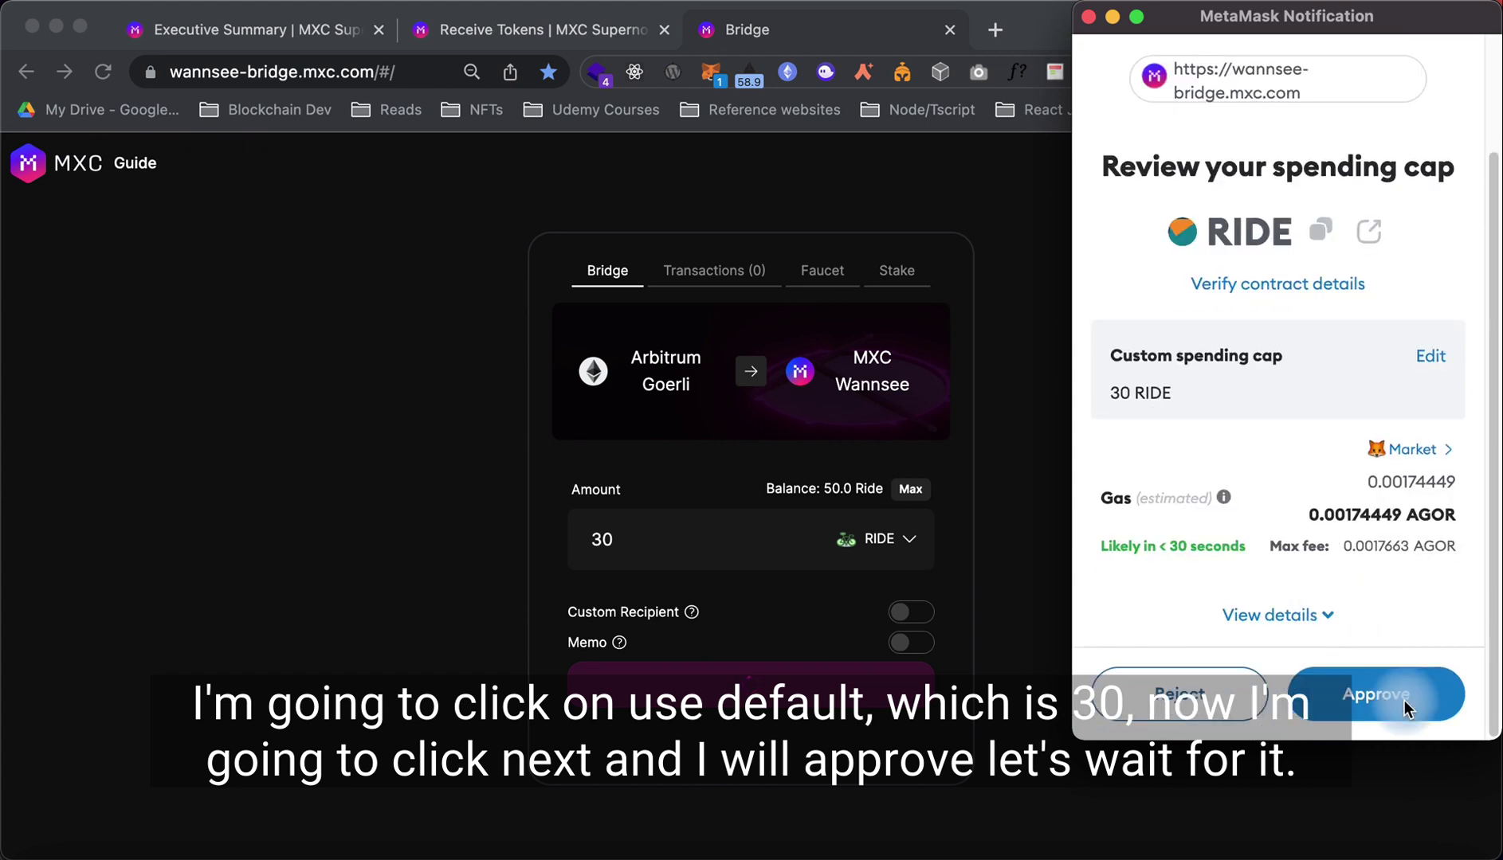
left_click(1403, 701)
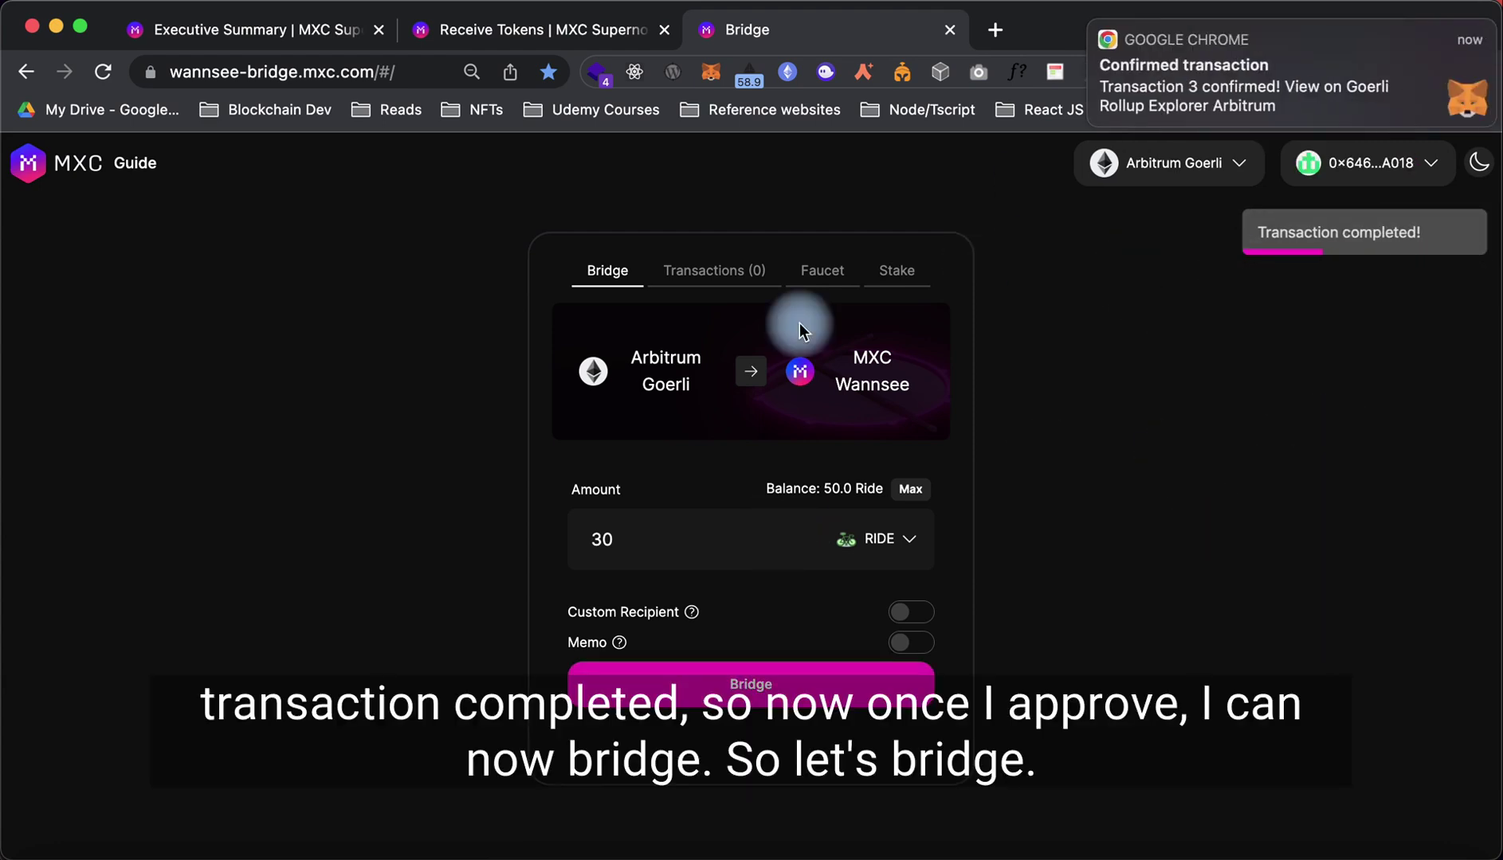
Submit the 30 RIDE bridge transfer and confirm it in MetaMask
left_click(749, 701)
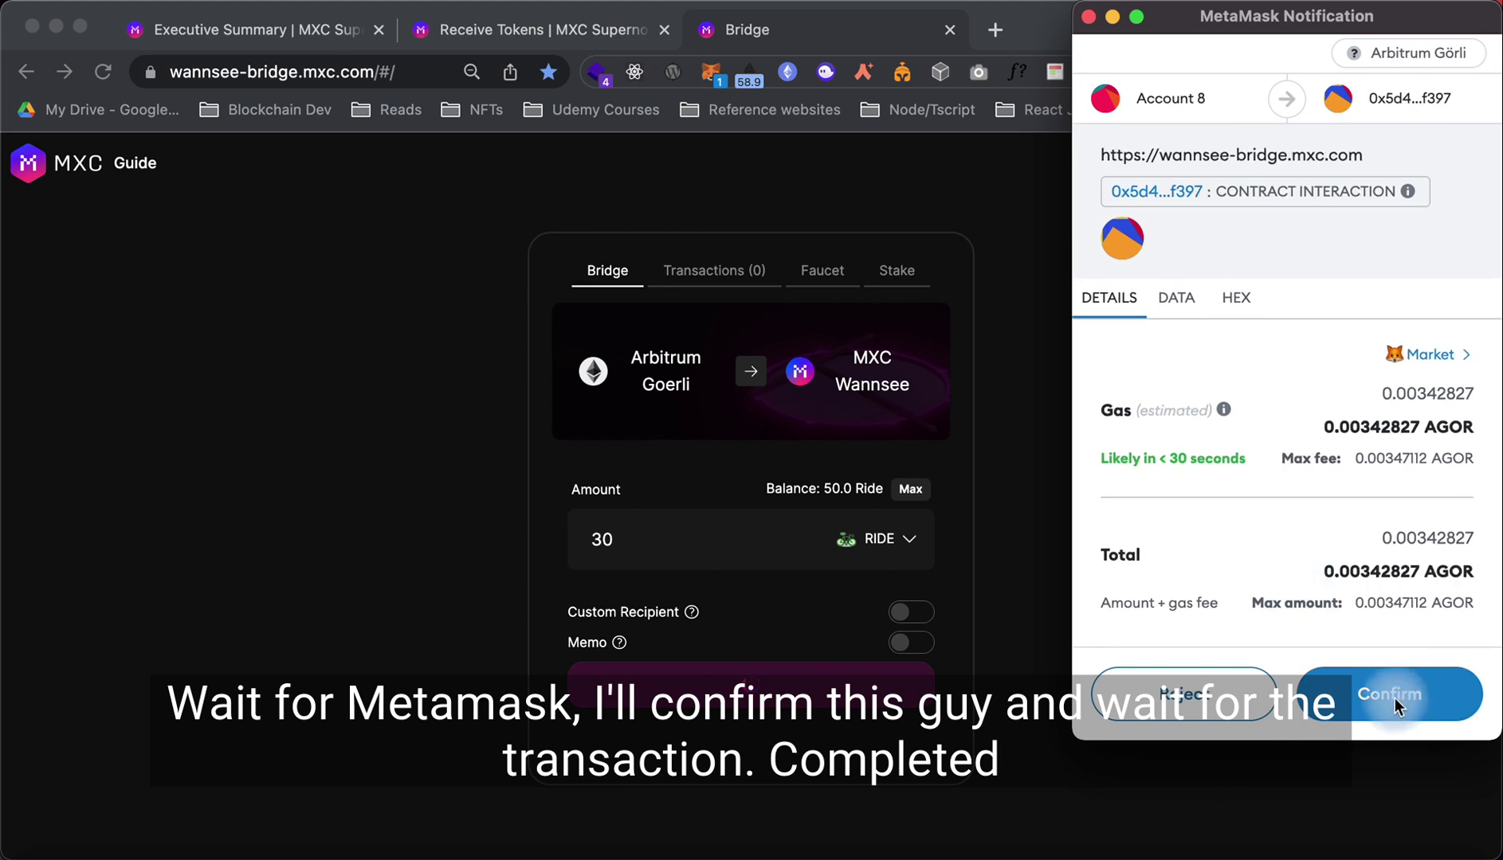
left_click(1394, 698)
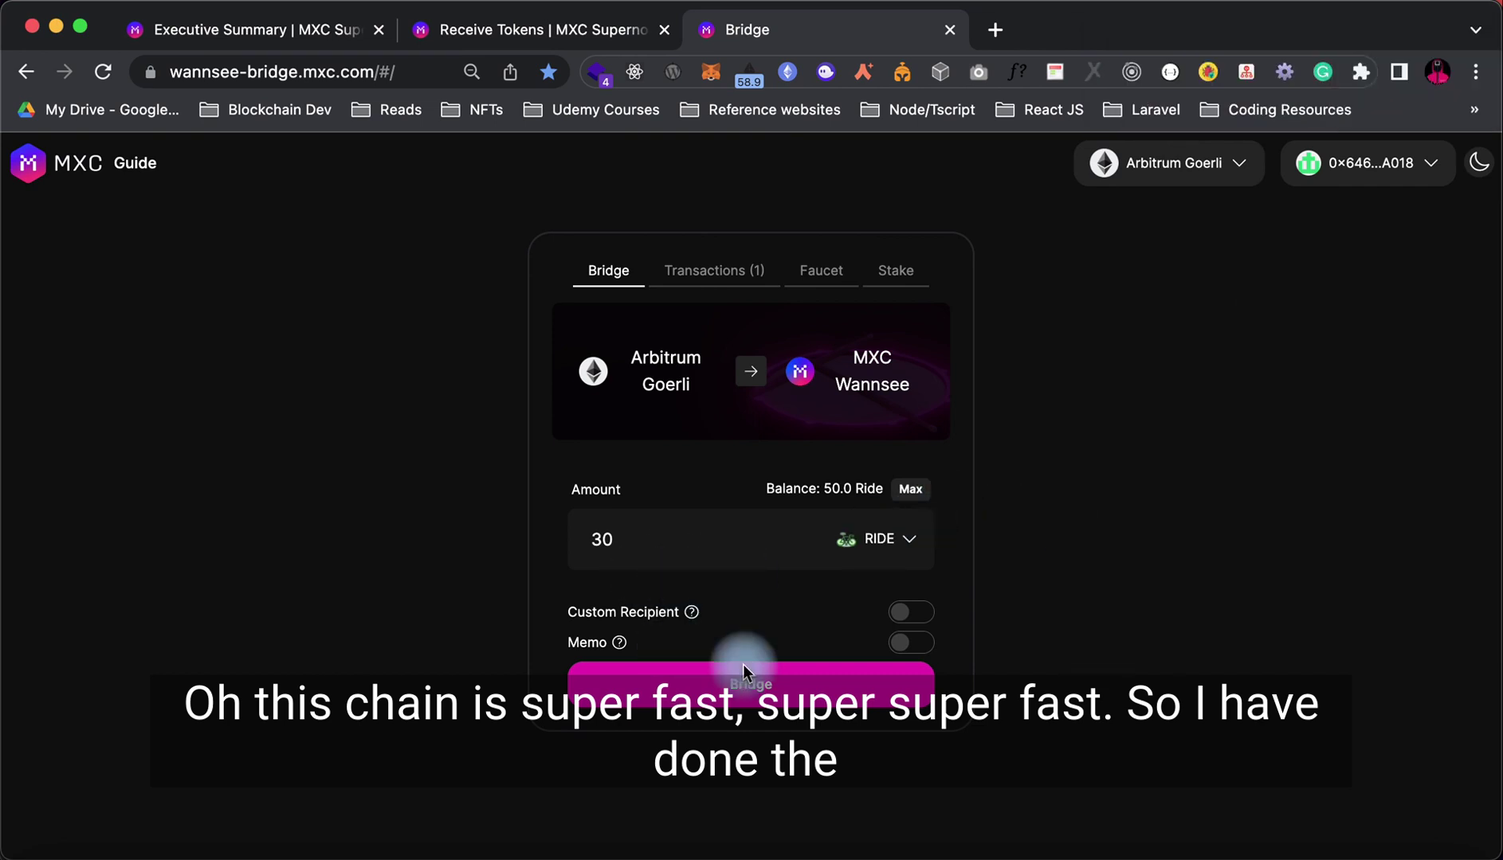
left_click(709, 75)
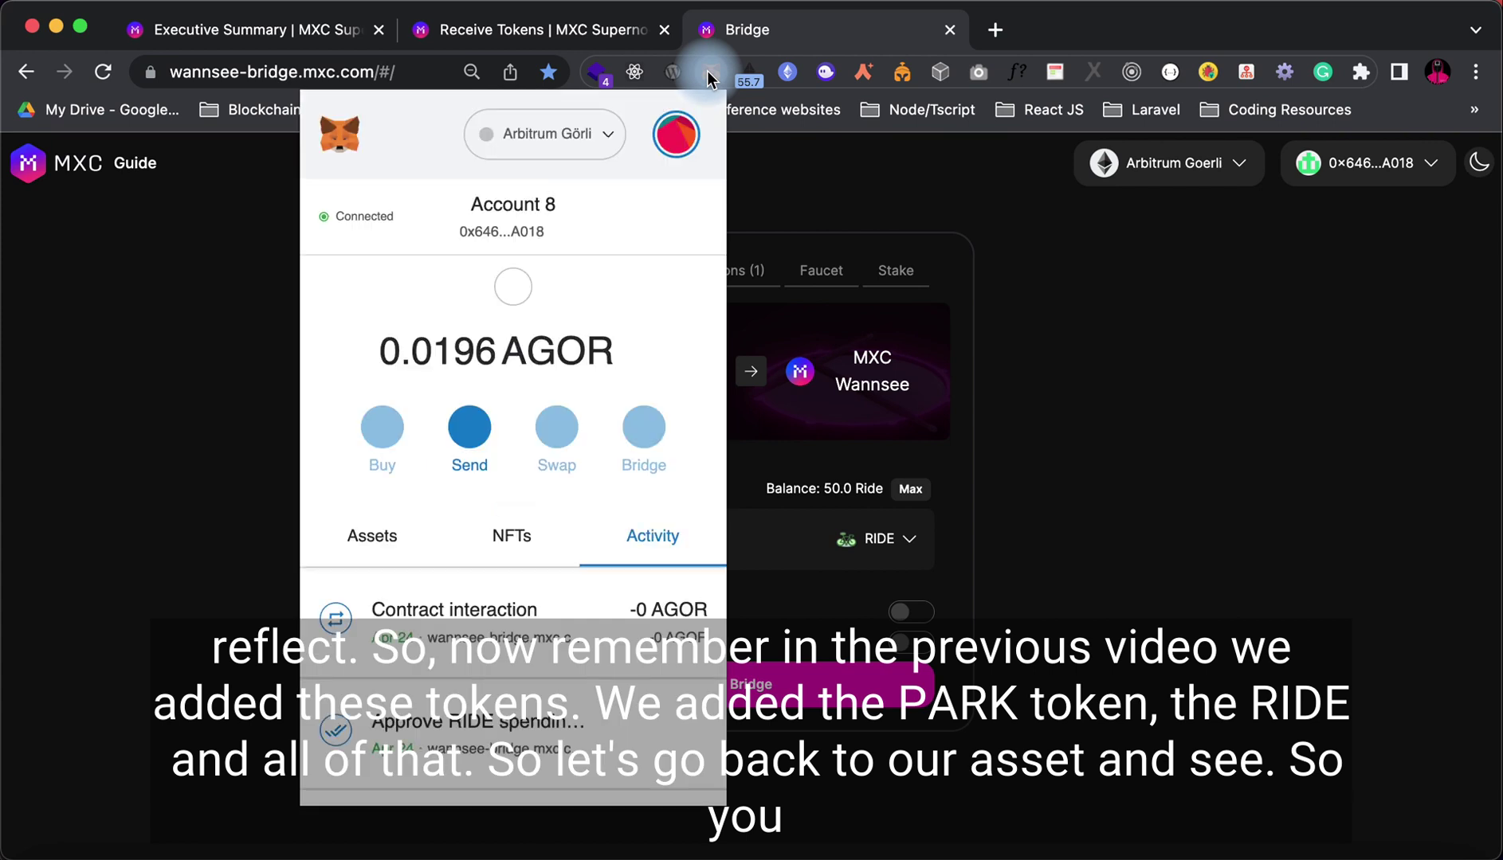
left_click(385, 535)
scroll(535, 549, "down", 5)
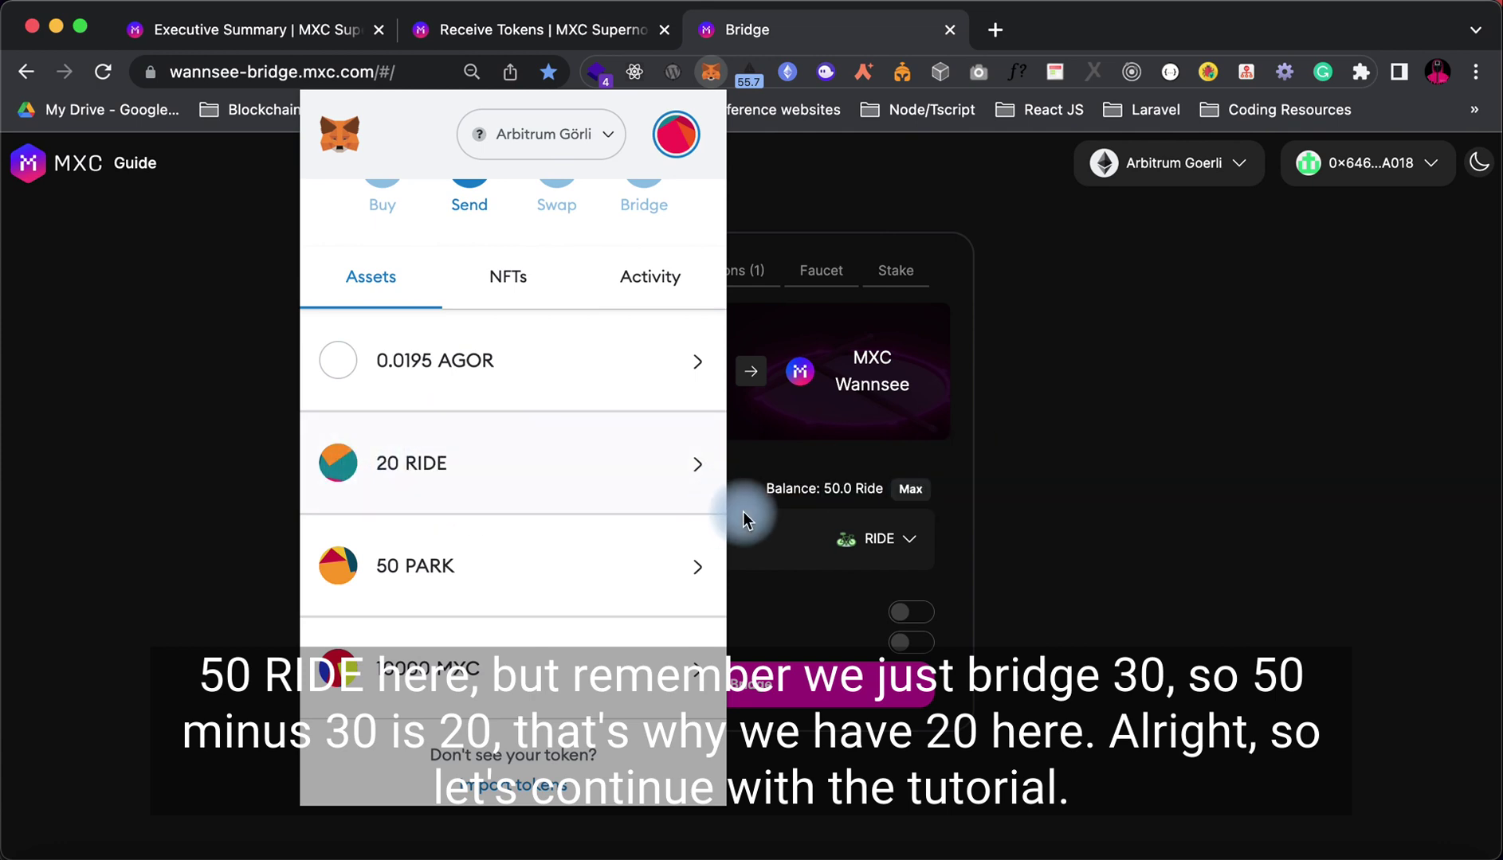
left_click(735, 465)
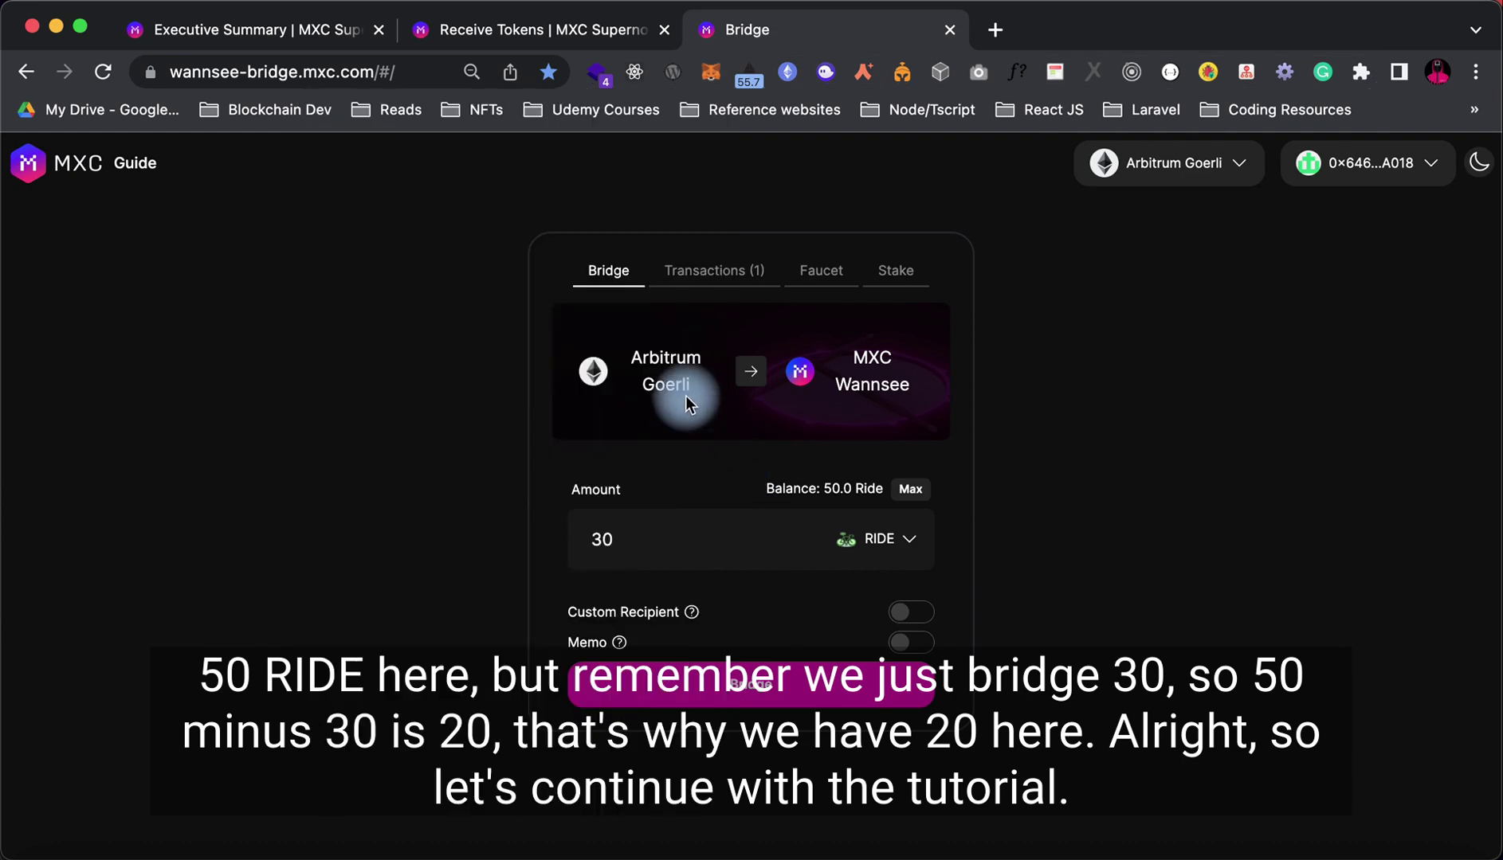
Scroll the Receive Tokens tutorial down to step 5, Claim & Receive MXC Test Token
left_click(530, 24)
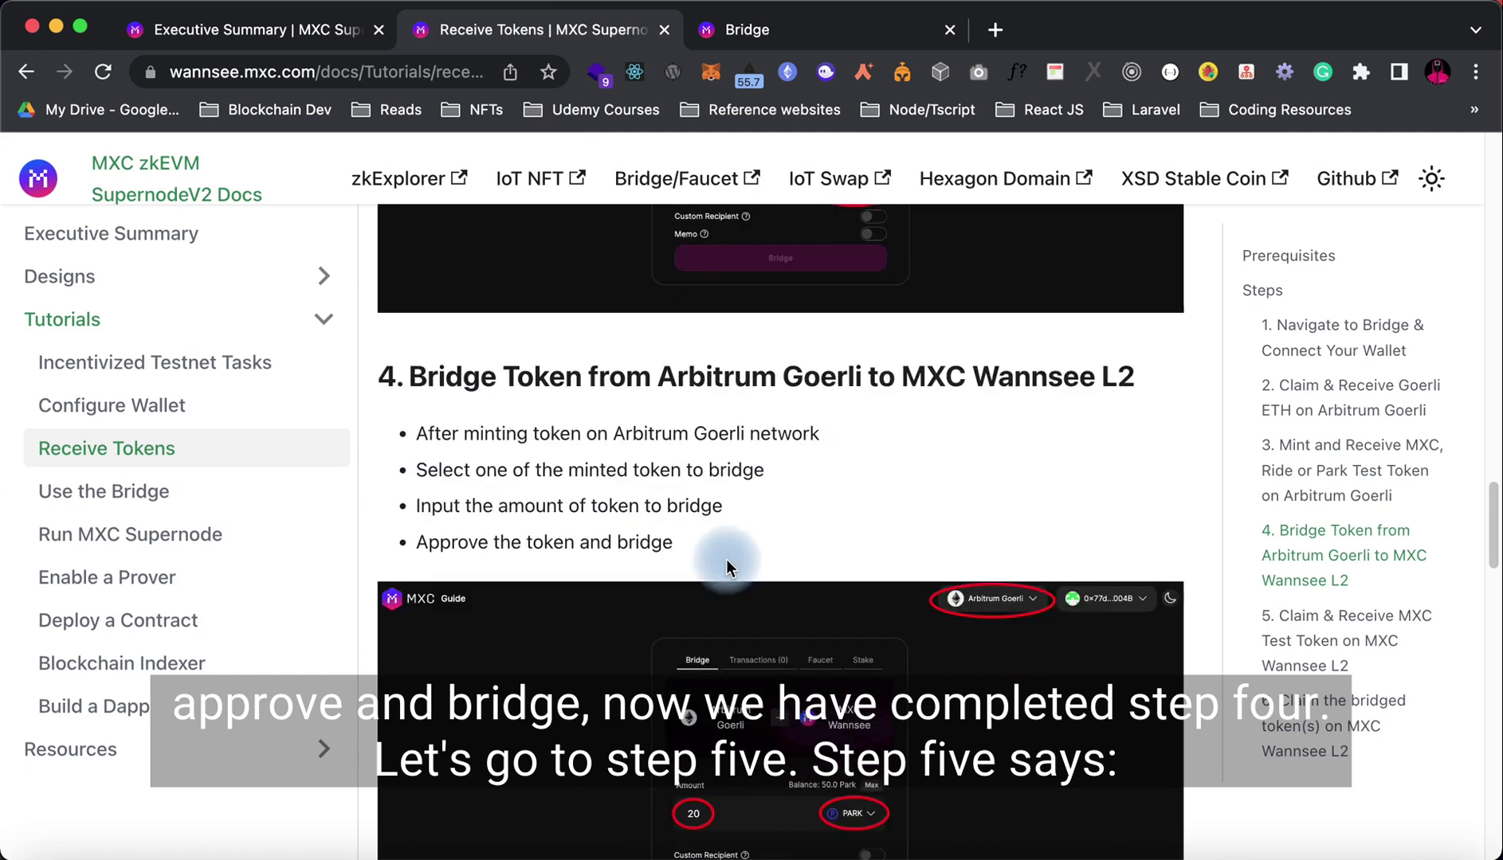
scroll(724, 557, "down", 3)
scroll(625, 540, "down", 8)
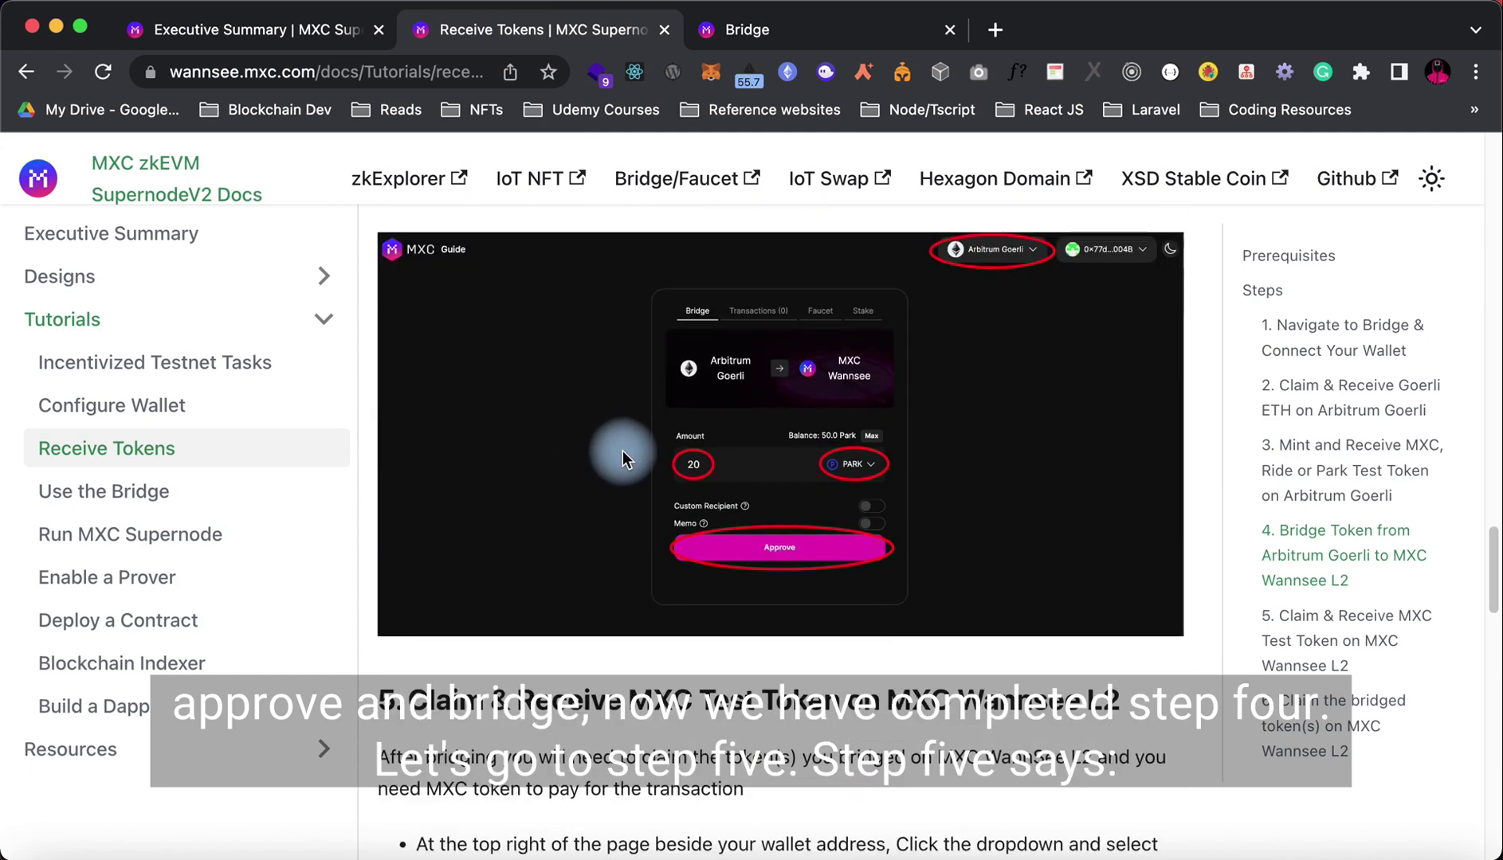
scroll(621, 460, "down", 2)
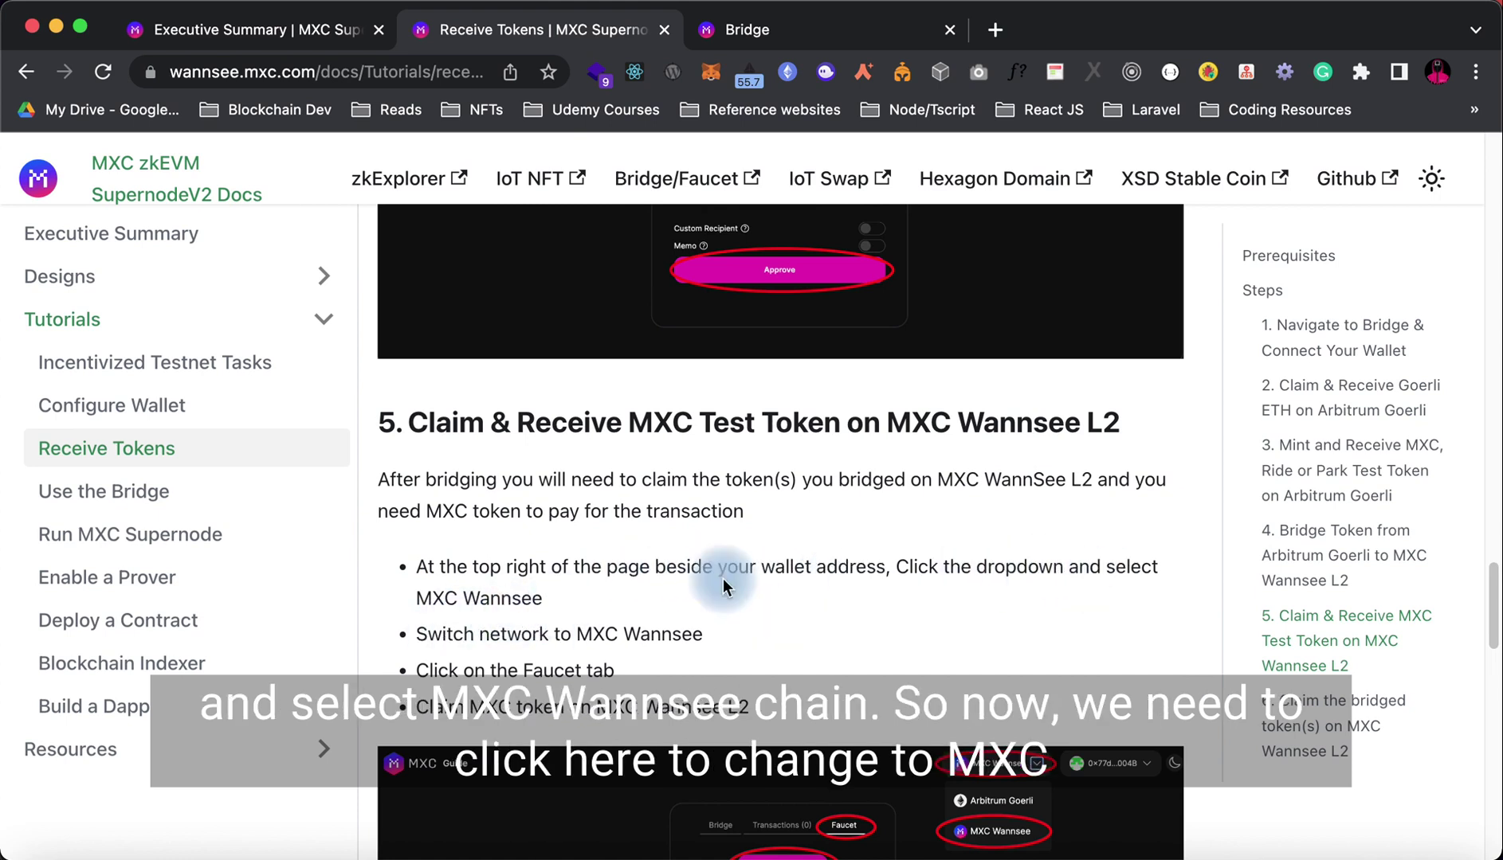
Change the bridge's network to MXC Wannsee and approve the switch in MetaMask
left_click(821, 32)
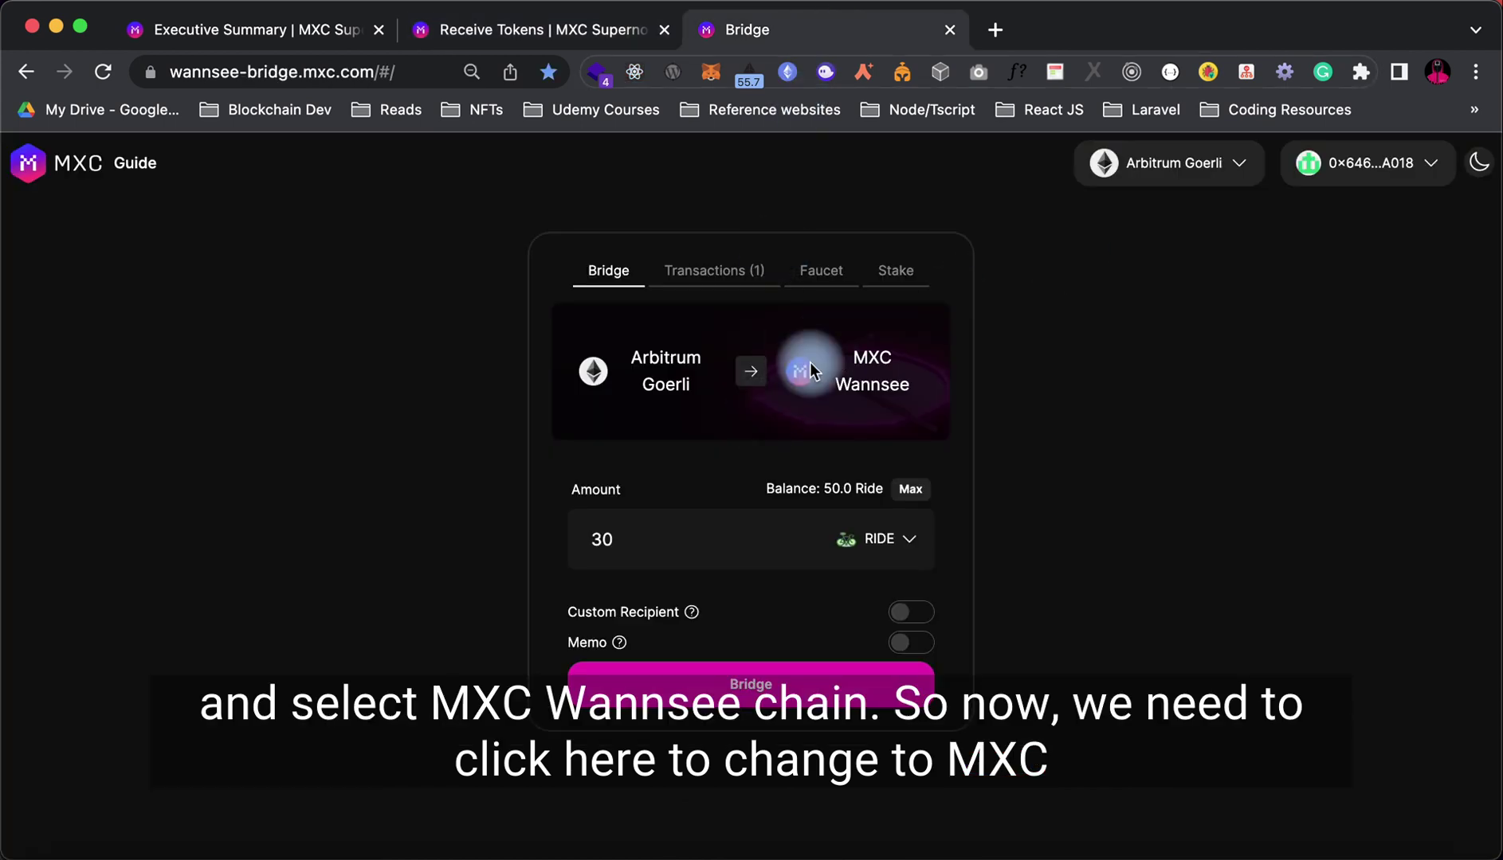
left_click(1188, 174)
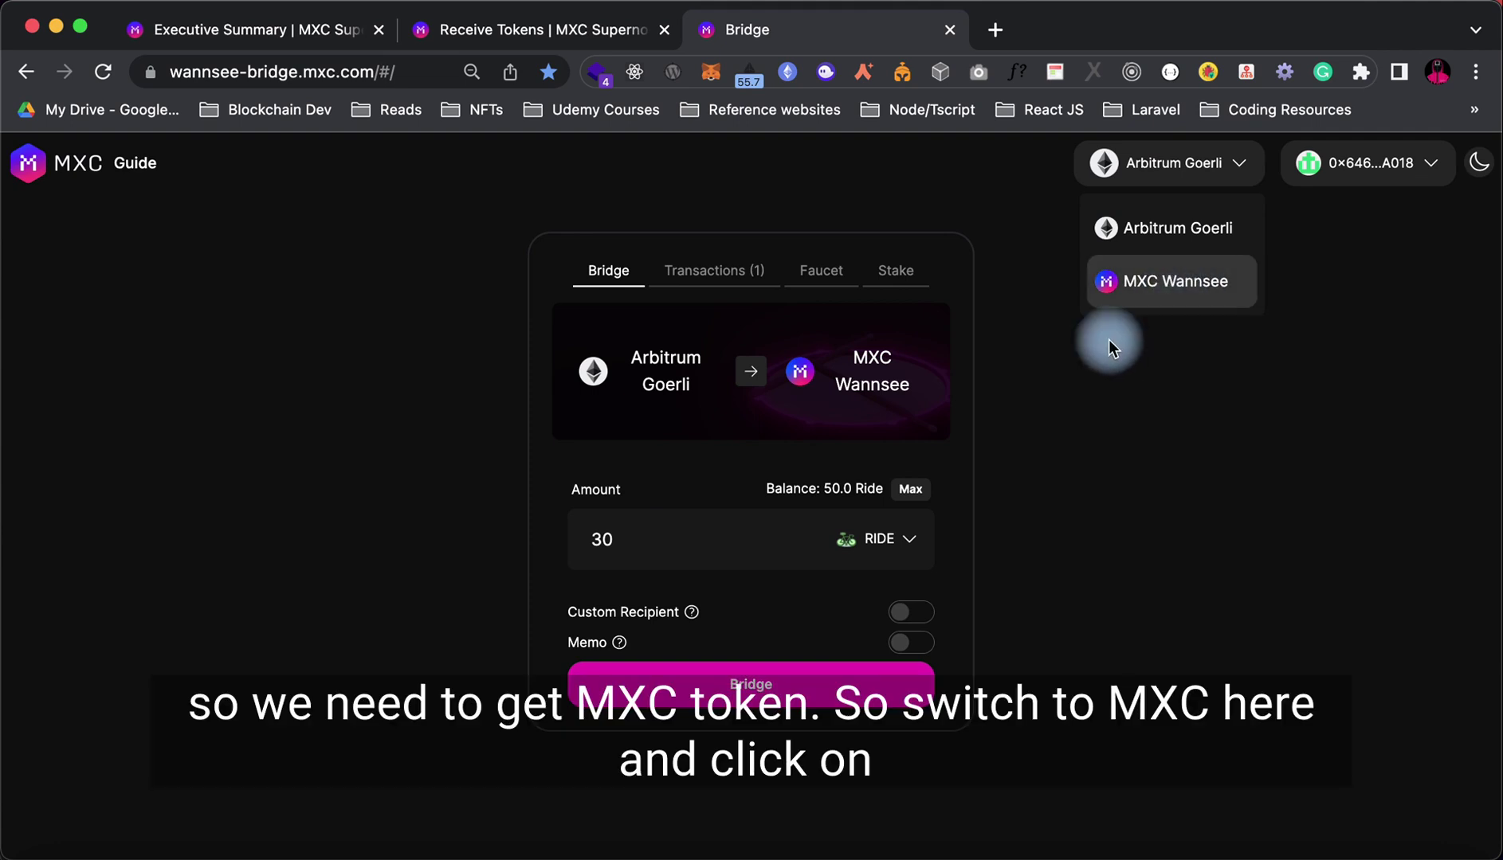
left_click(1161, 288)
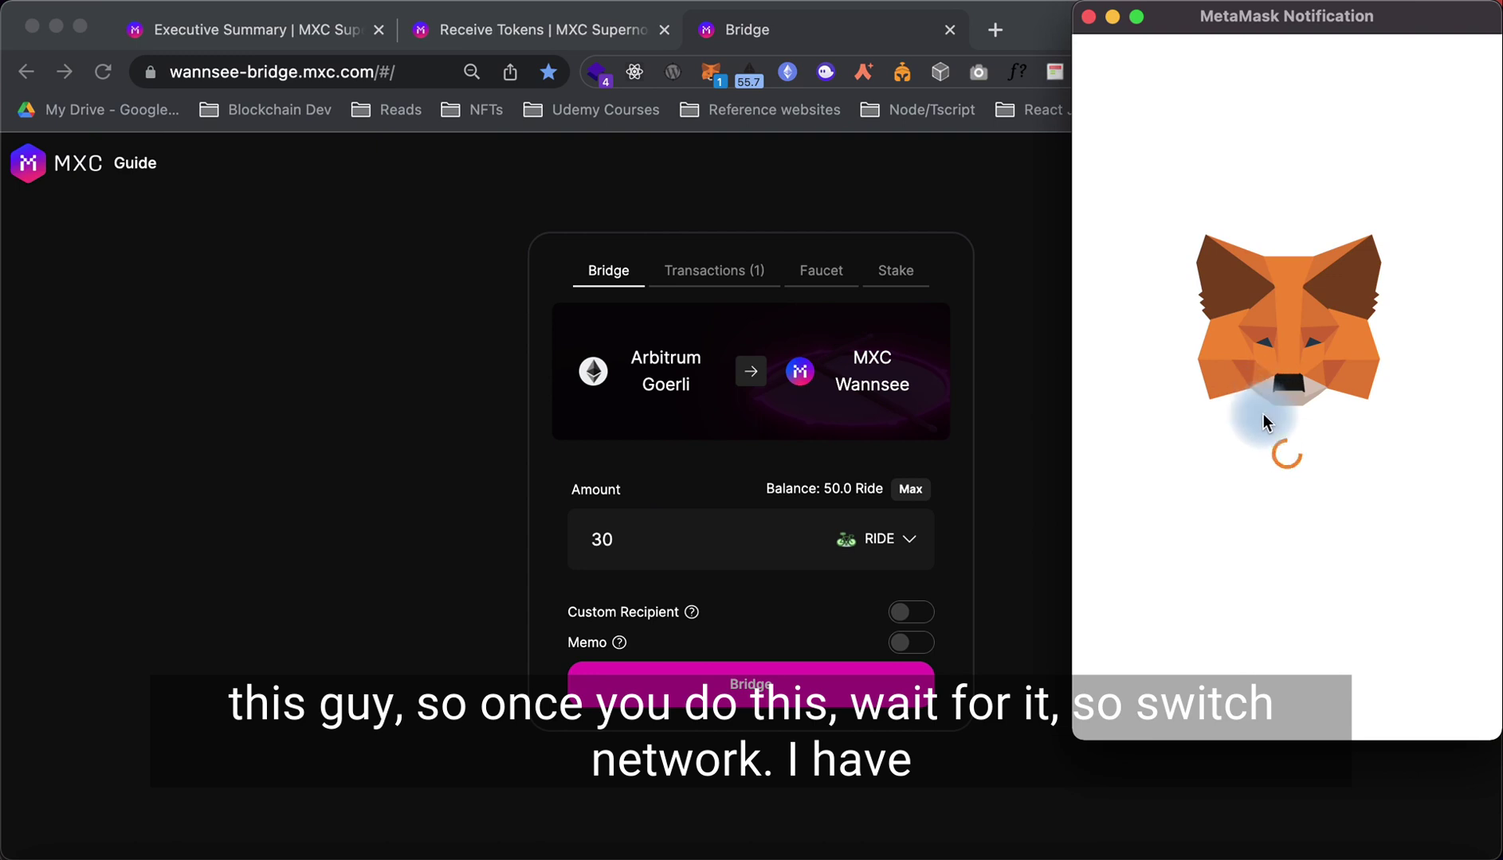
left_click(1379, 695)
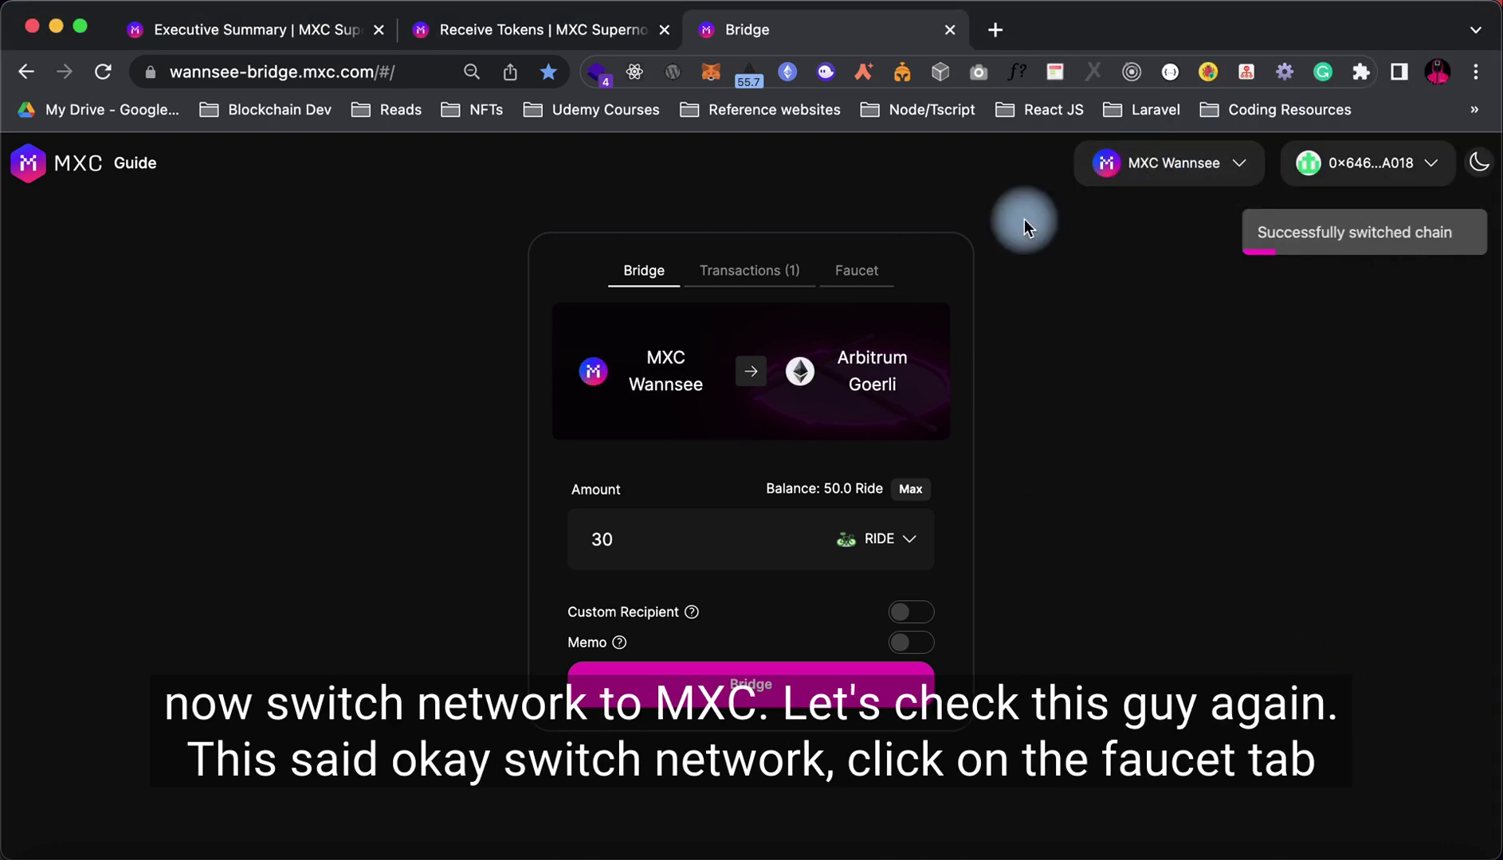
Check the tutorial's next step and bring up the bridge site's Faucet
left_click(572, 30)
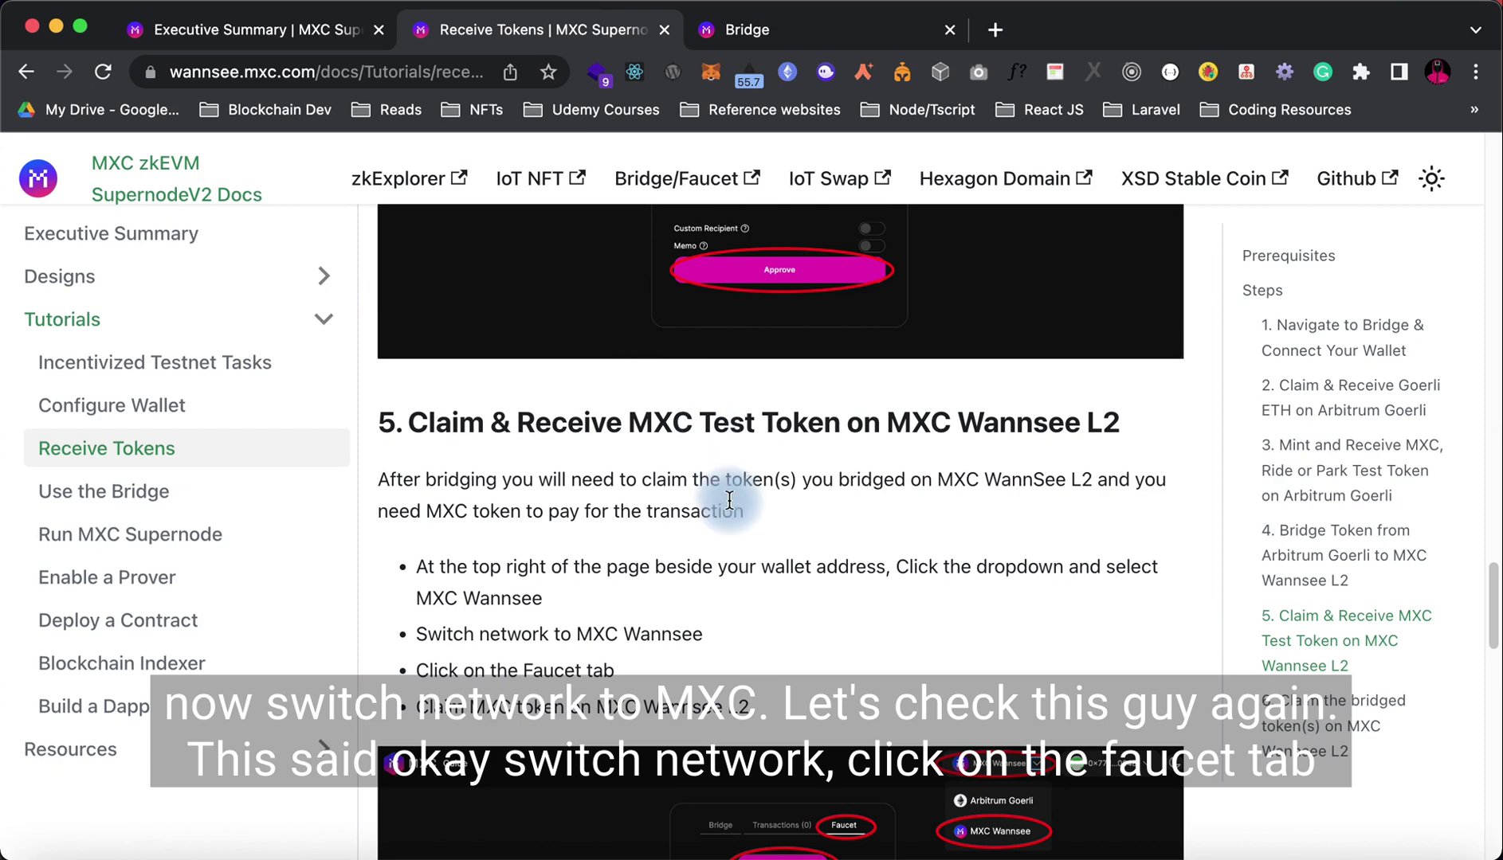
scroll(654, 549, "down", 1)
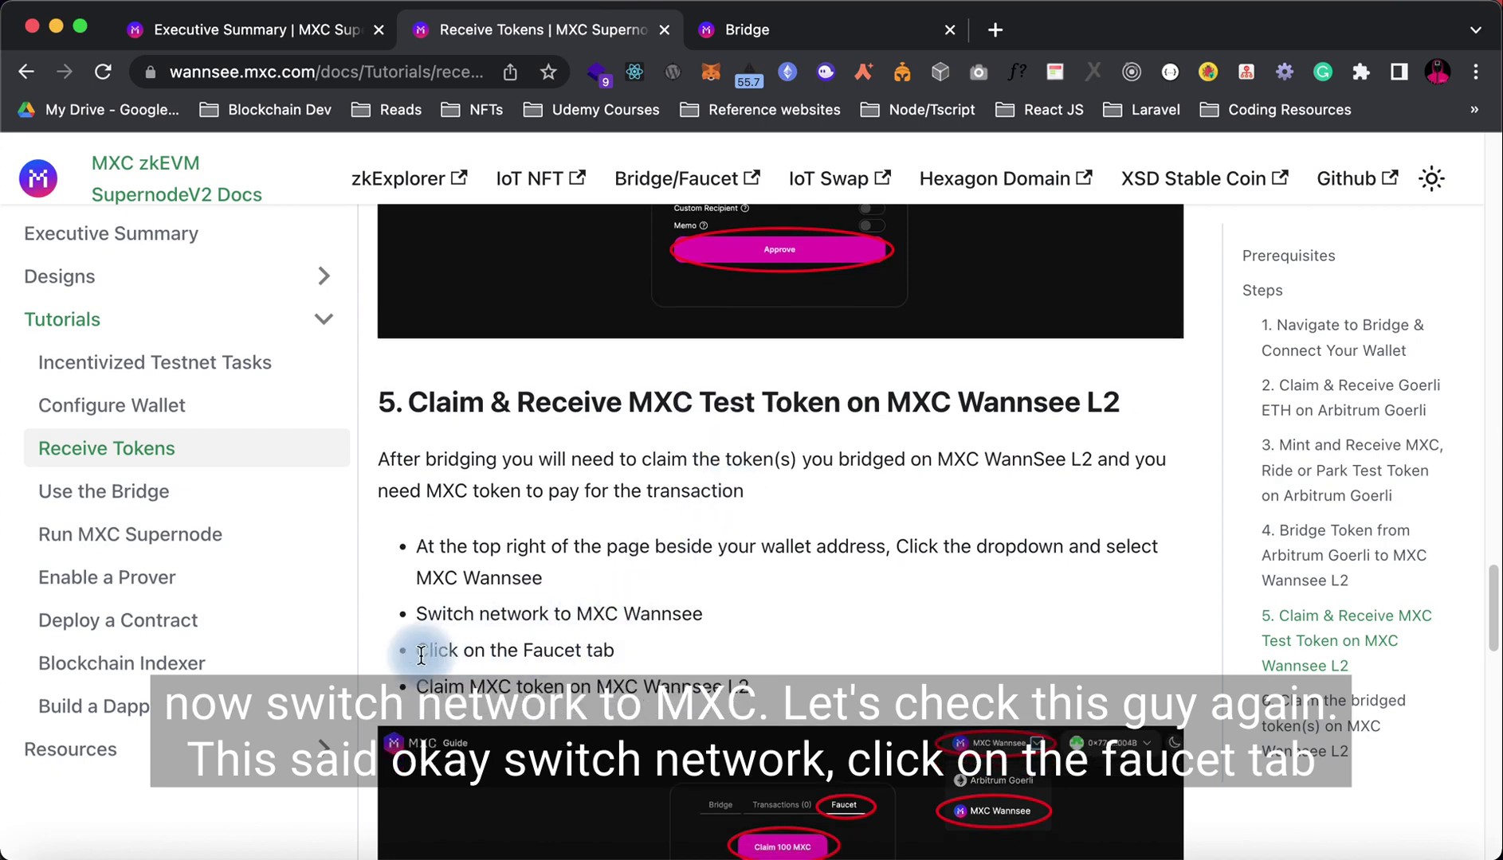
left_click(801, 22)
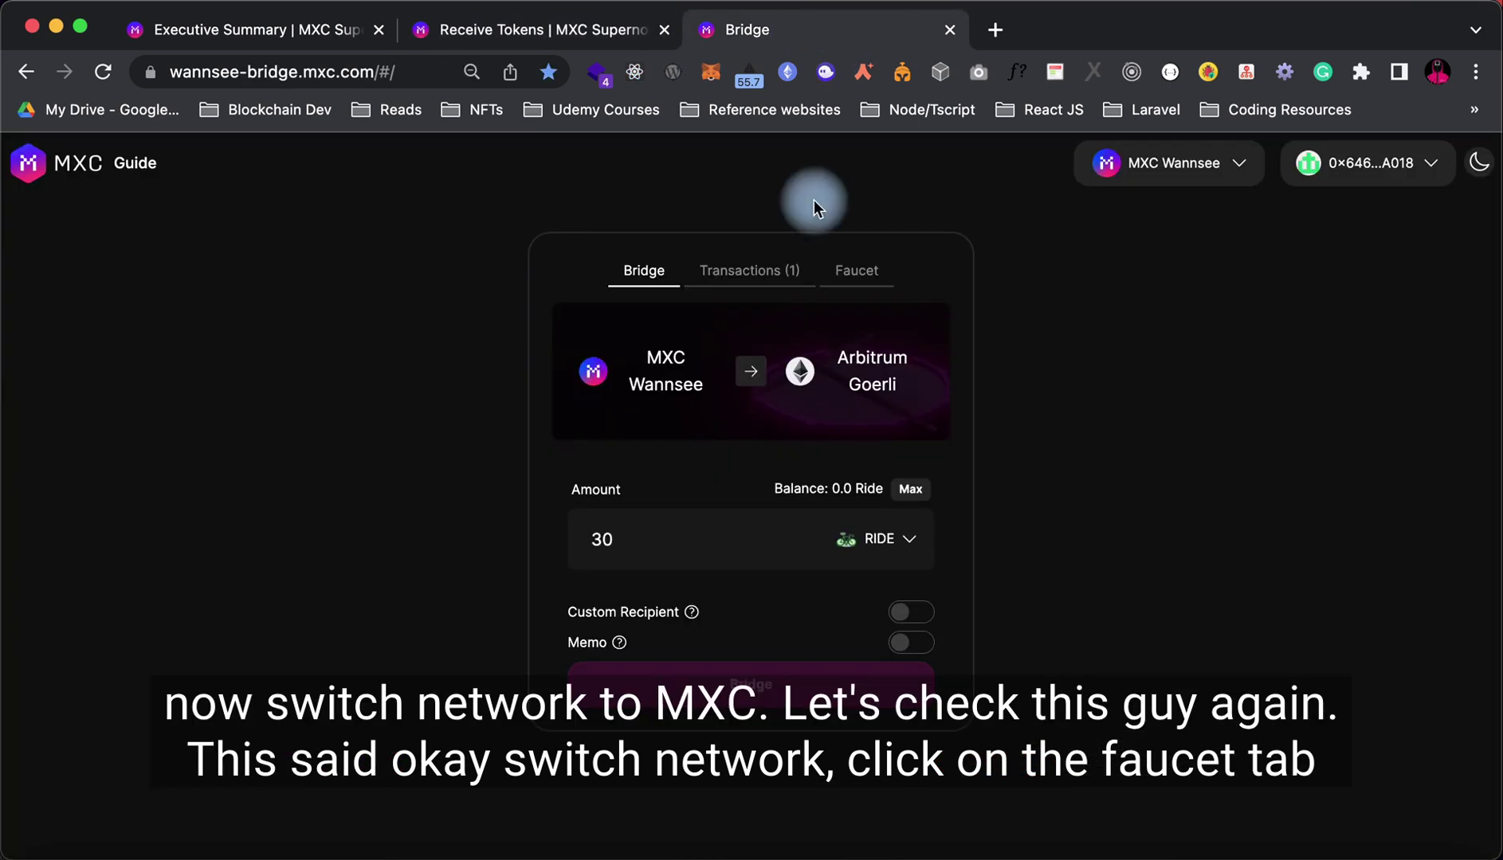
left_click(870, 285)
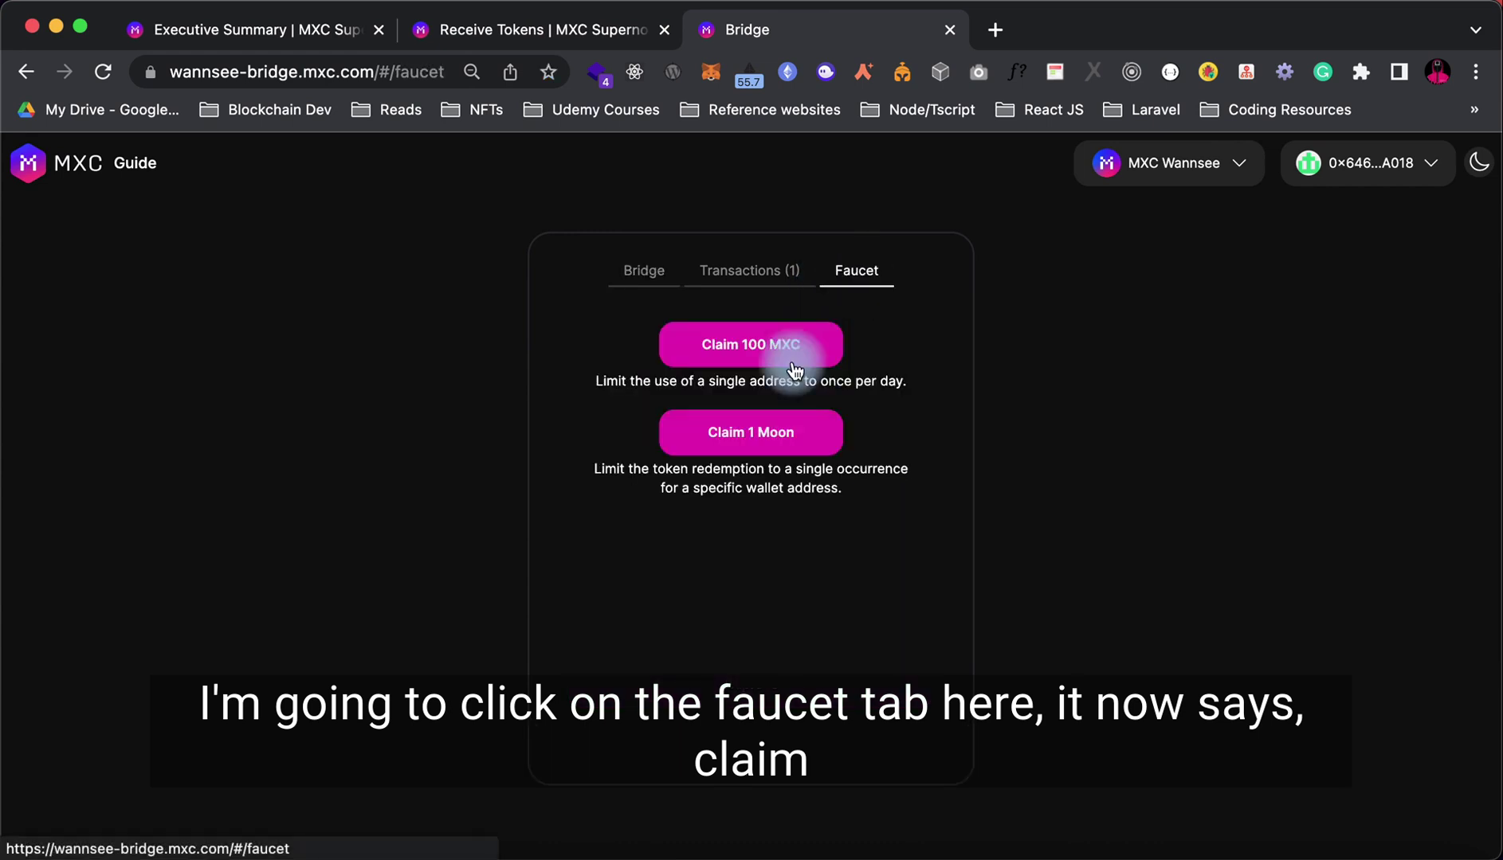
Claim 100 MXC from the faucet and view the balance in MetaMask
left_click(565, 33)
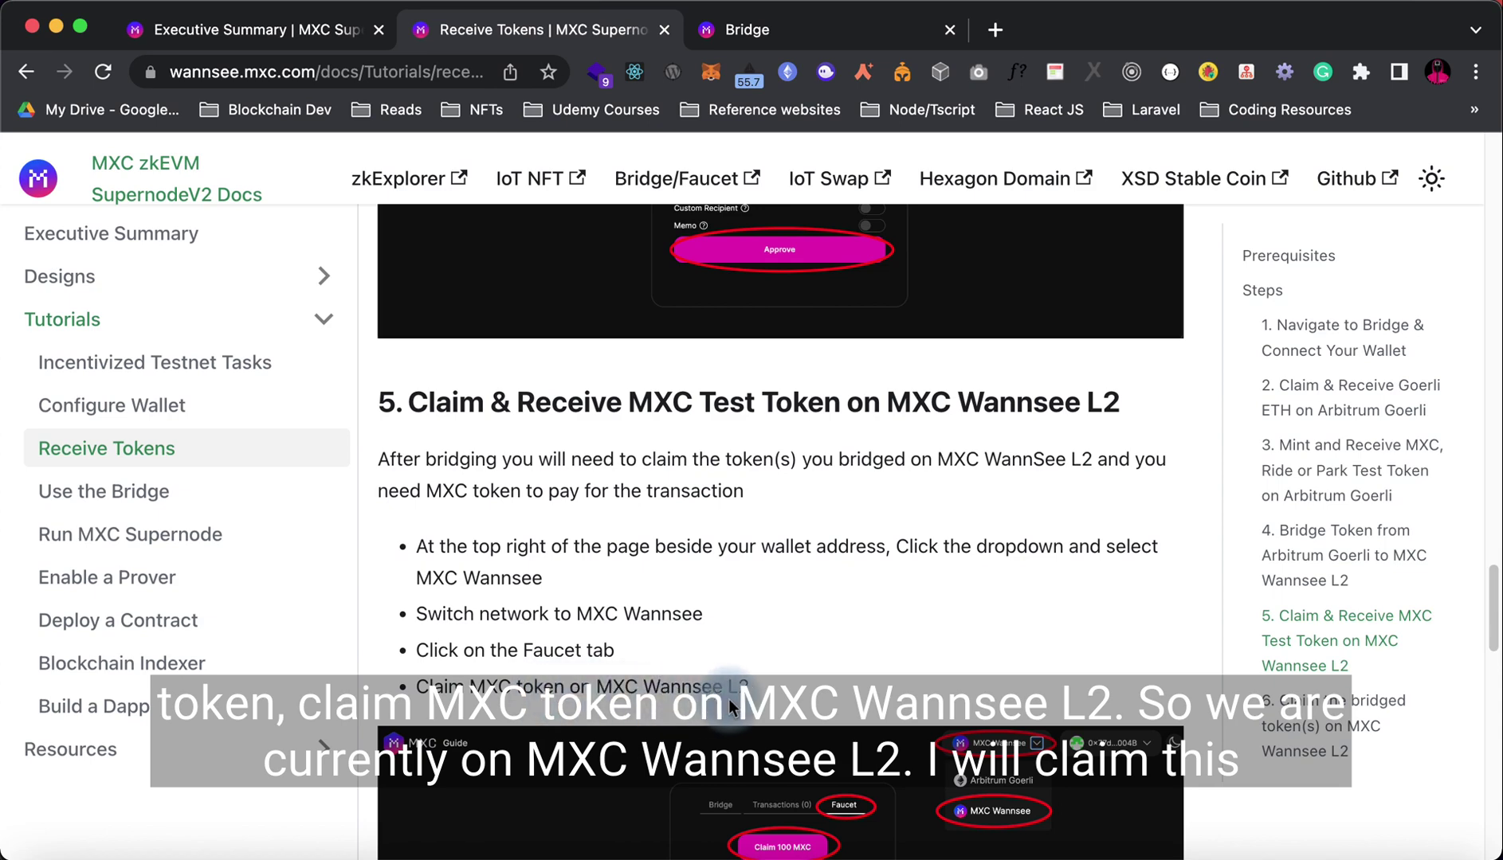
left_click(864, 33)
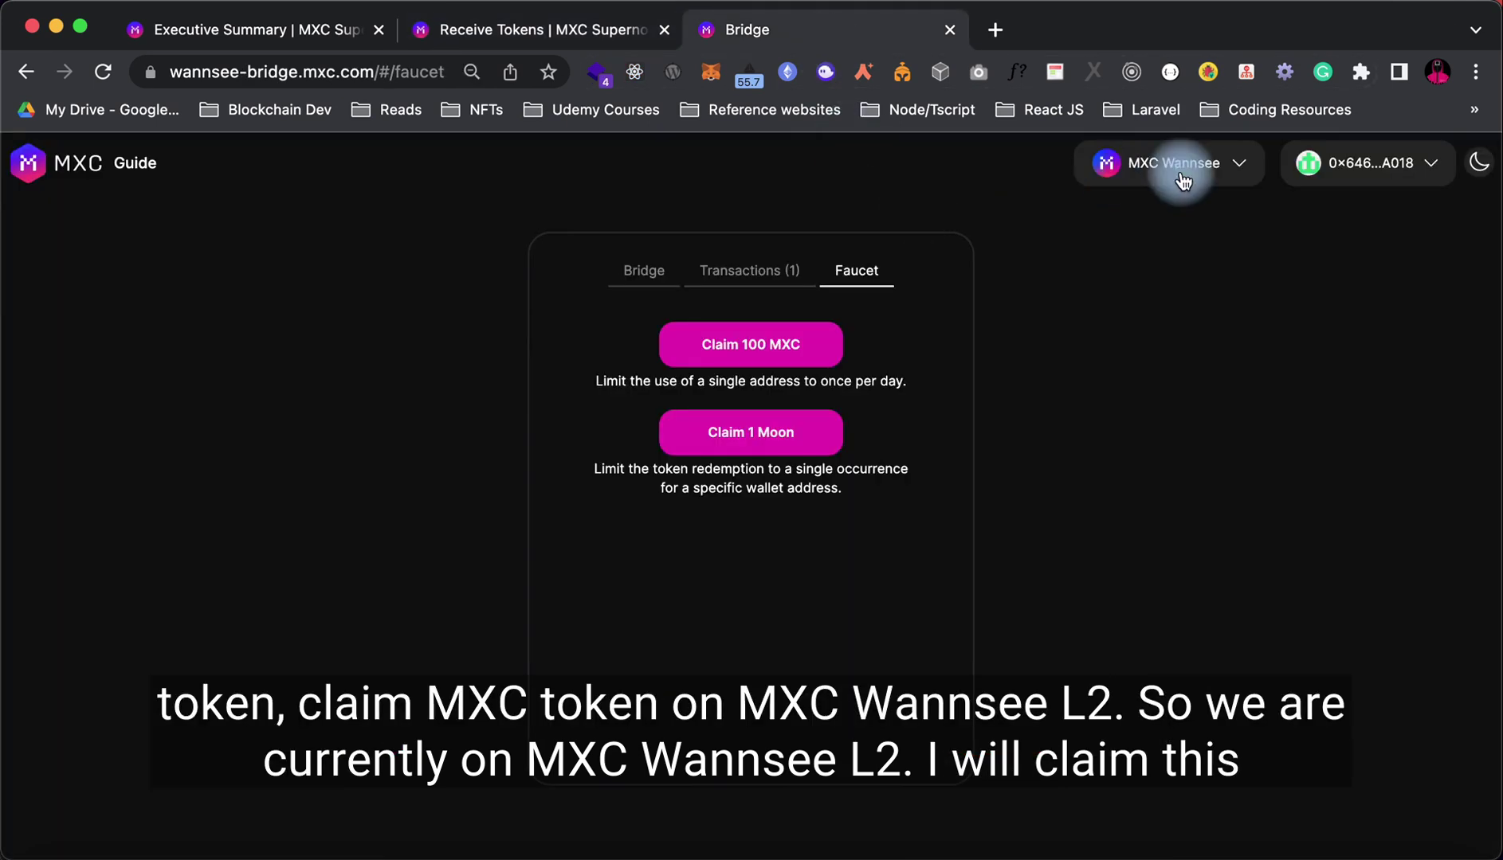
left_click(783, 345)
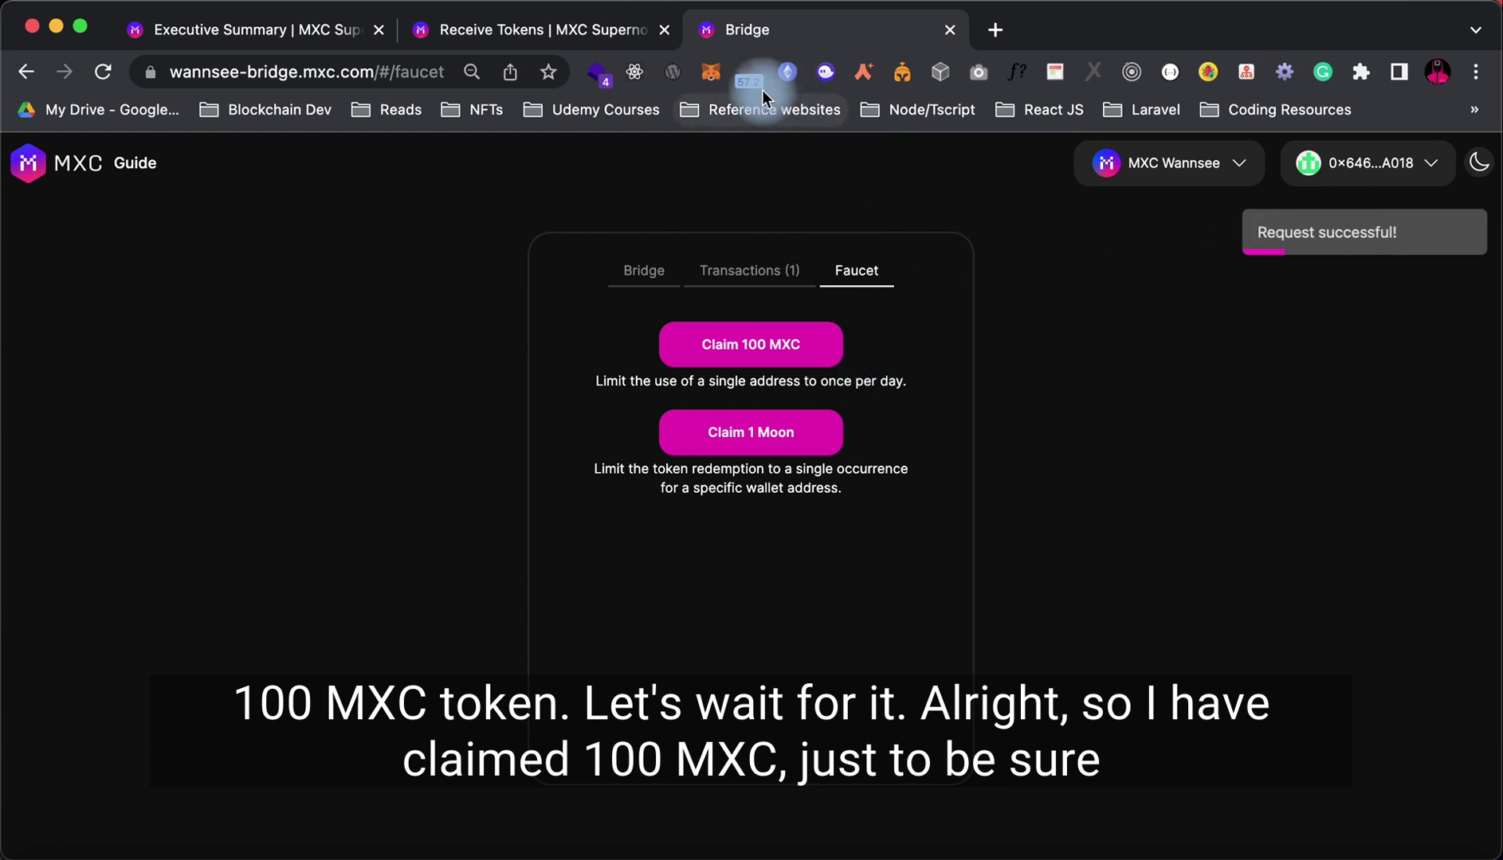
left_click(711, 73)
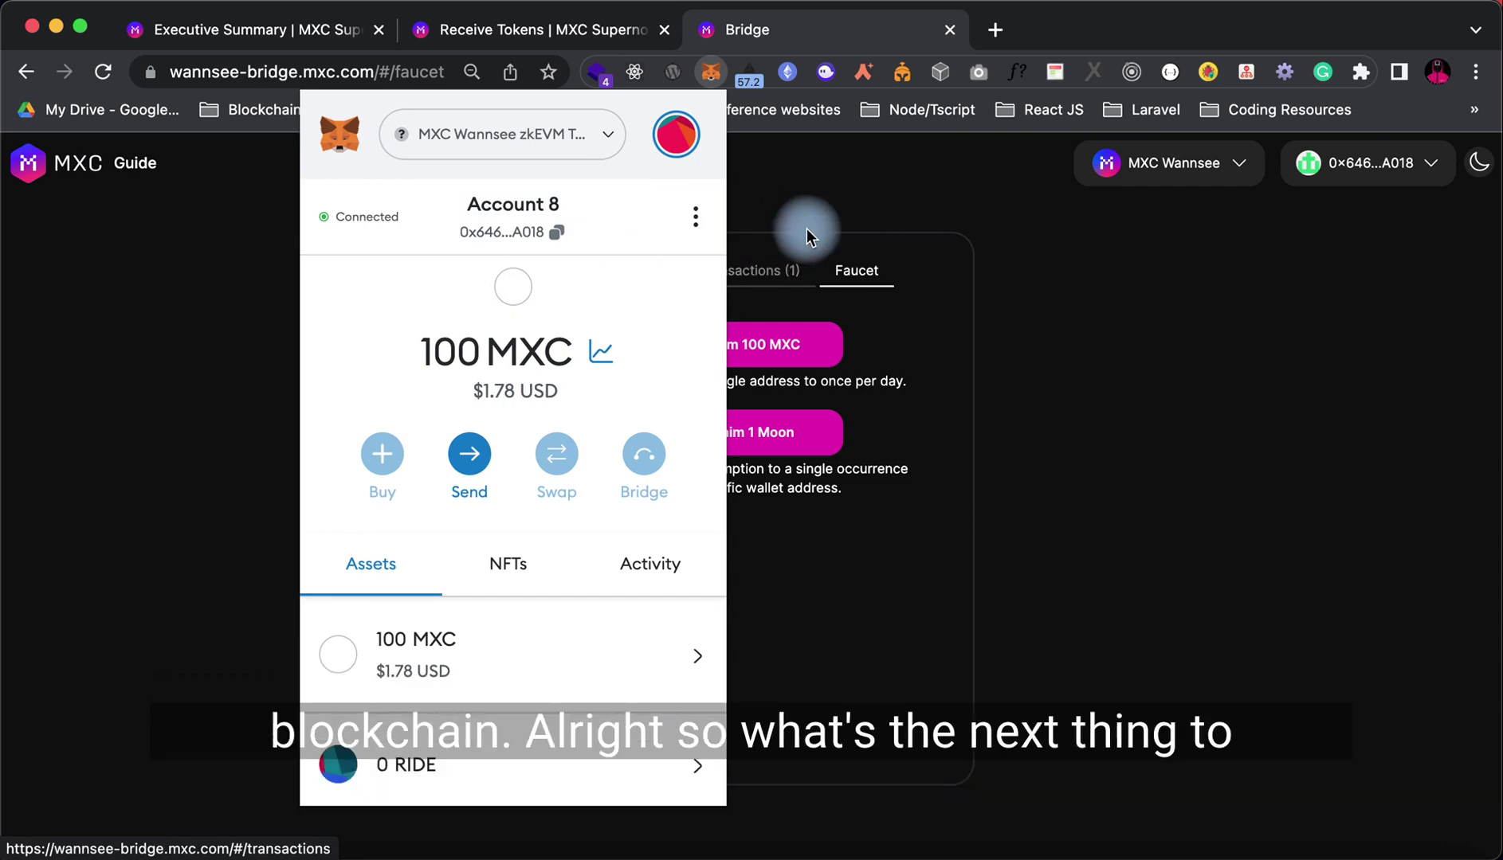
Close the MetaMask popup and scroll the tutorial to step 6, Claim the bridged token(s)
left_click(822, 207)
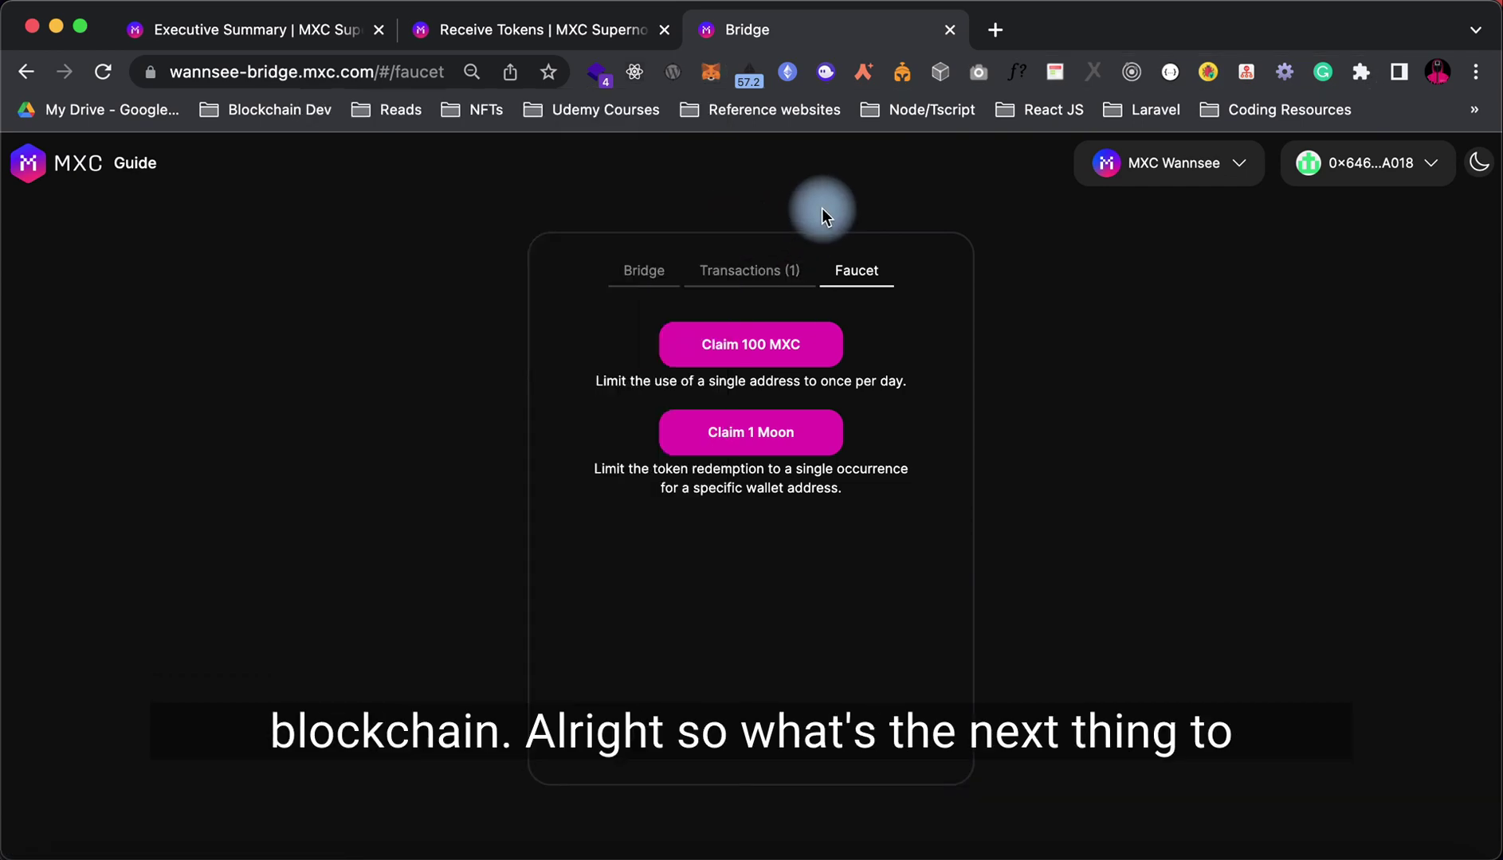
left_click(528, 29)
scroll(627, 717, "down", 1)
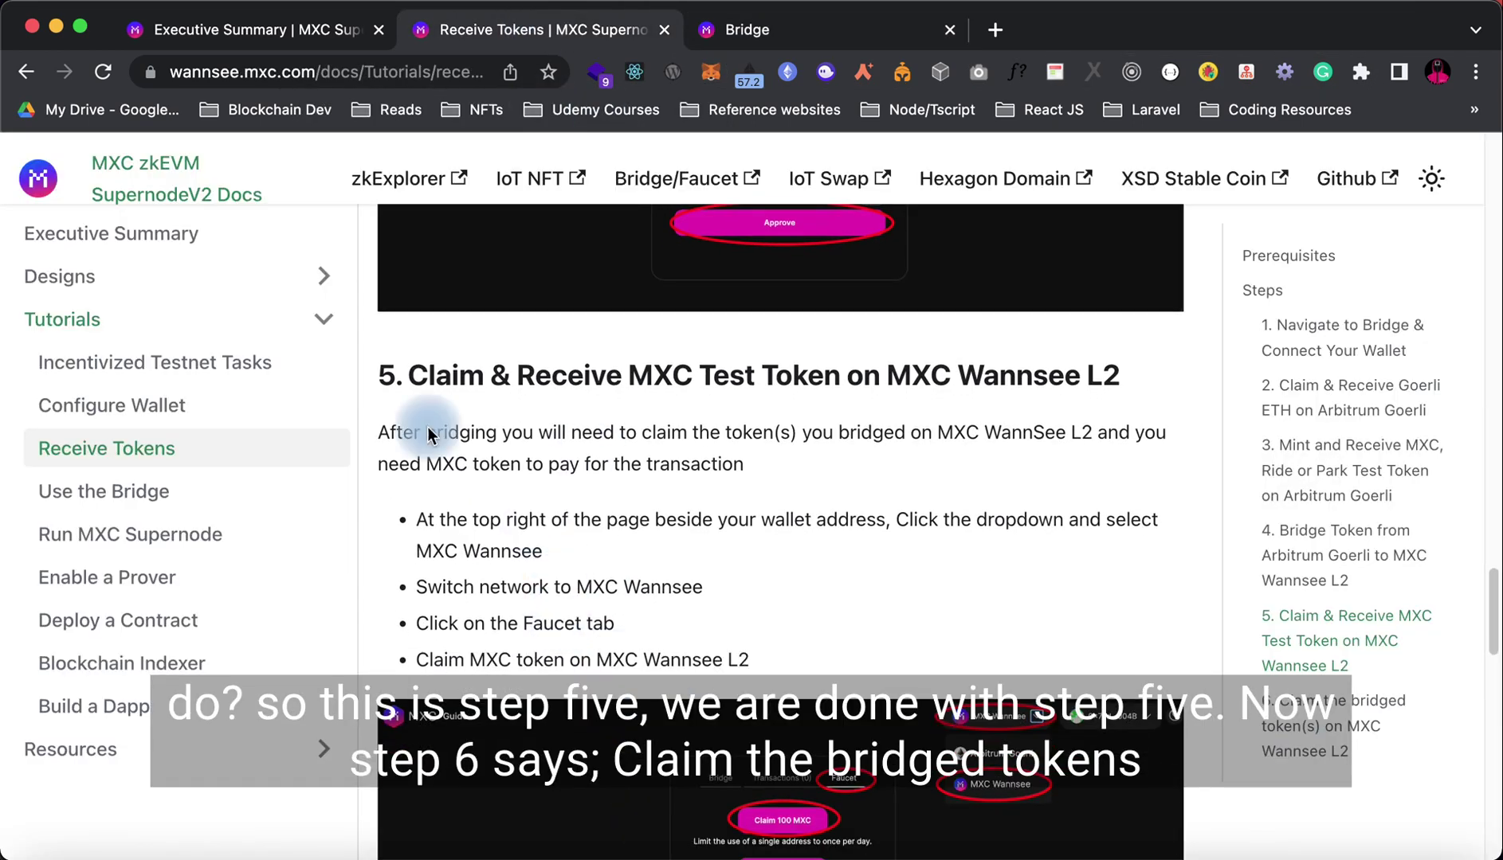
scroll(599, 639, "down", 10)
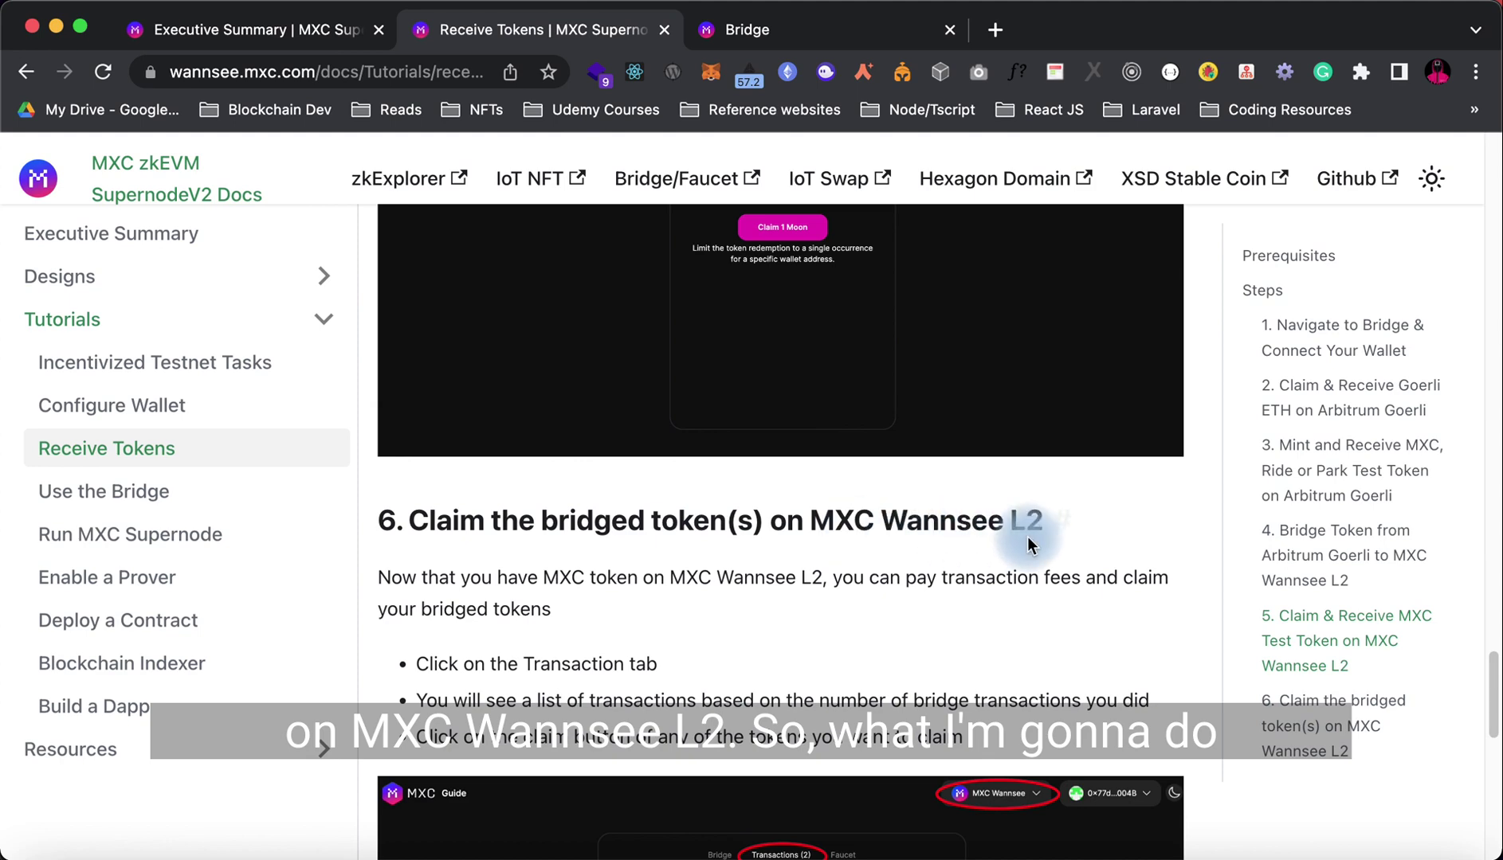
left_click(797, 40)
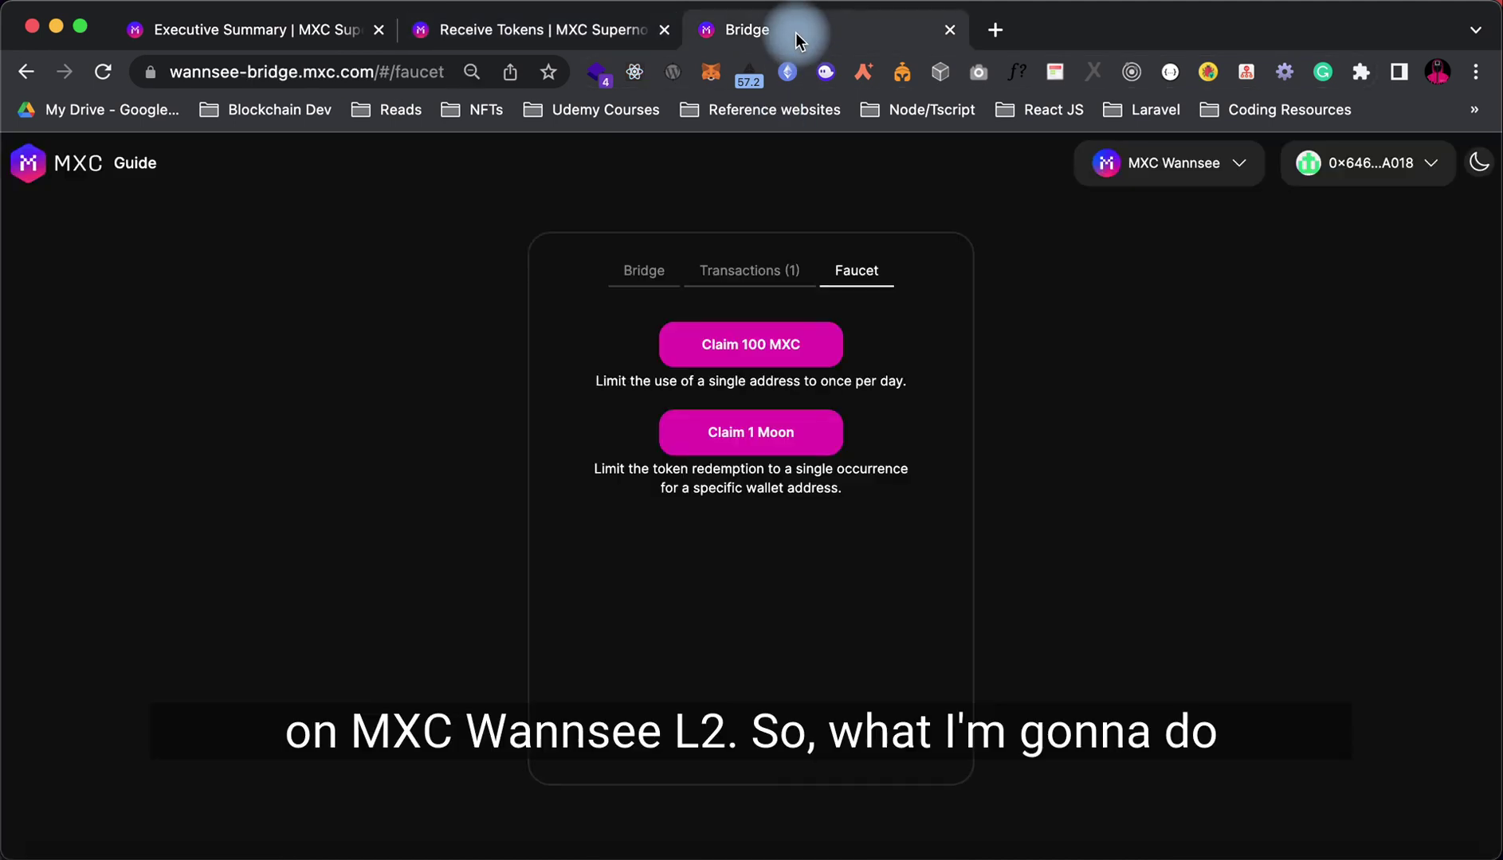
left_click(548, 29)
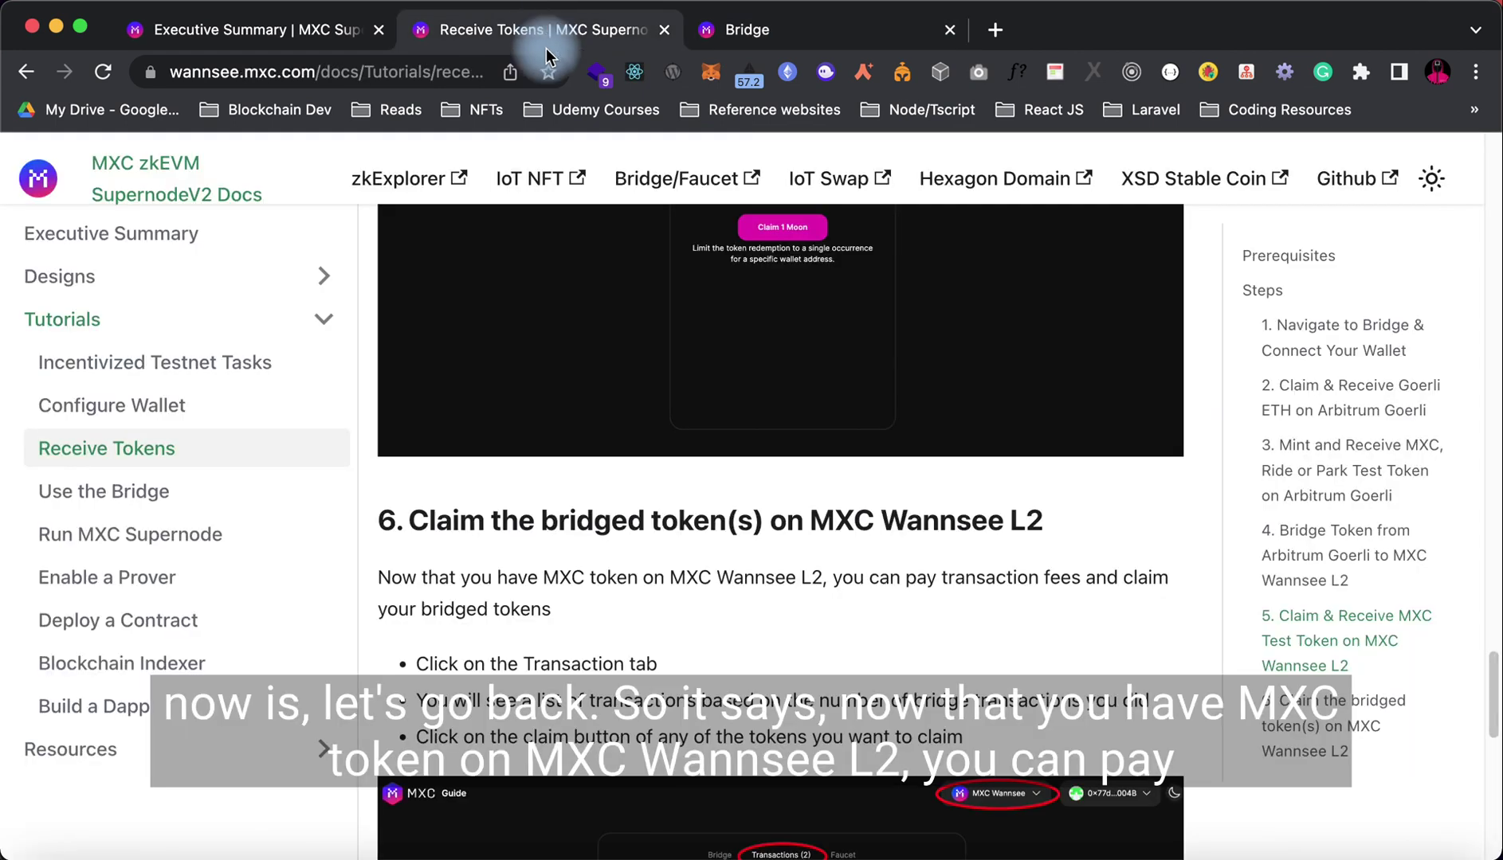
scroll(511, 550, "down", 1)
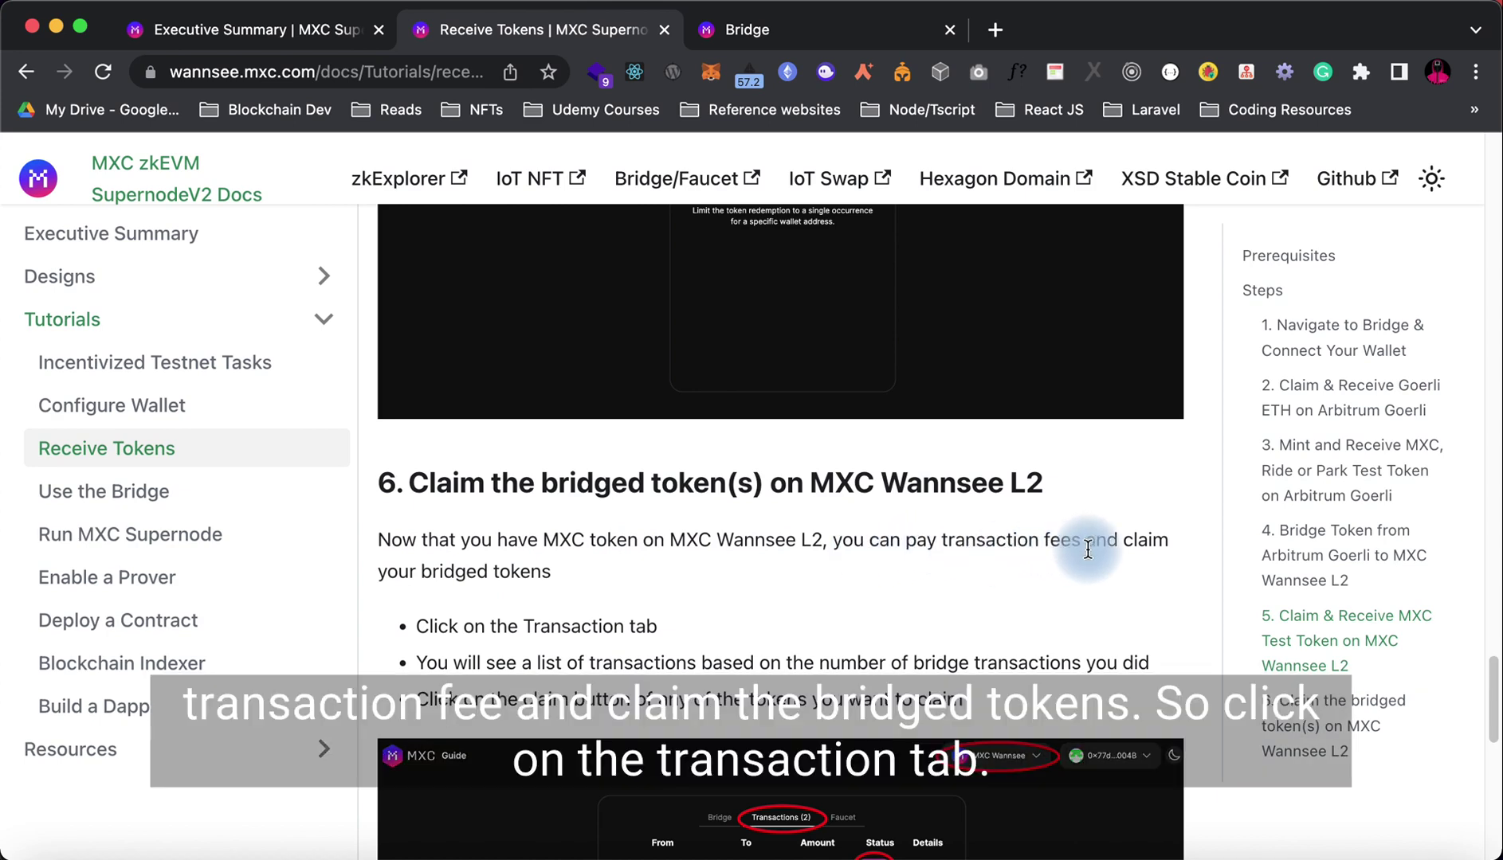
scroll(591, 527, "down", 1)
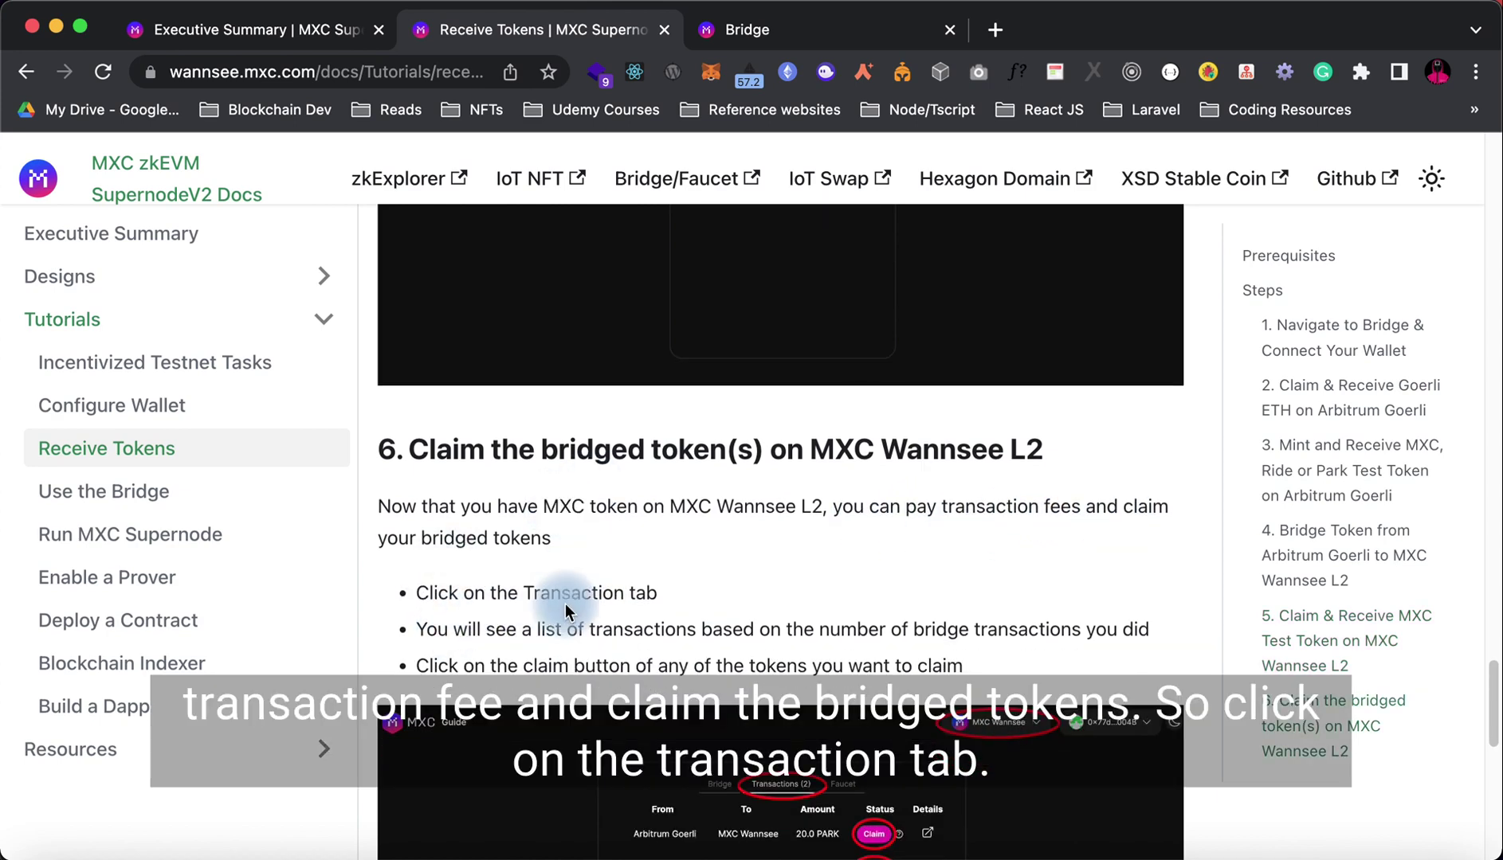
Show the Transactions list with the pending 30.0 RIDE transfer, then view step 6's screenshot
left_click(742, 32)
left_click(749, 271)
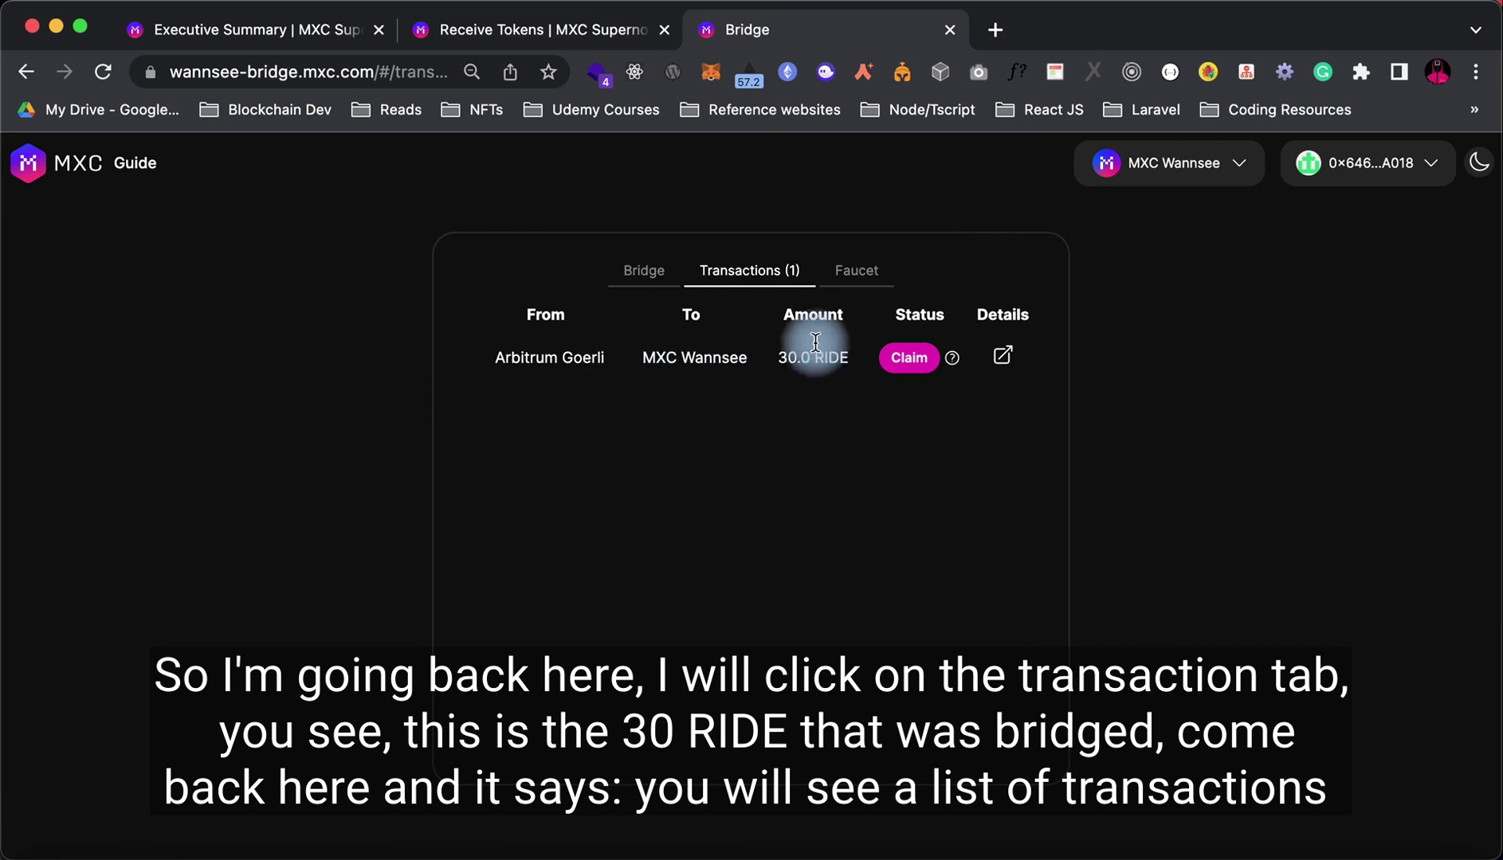
left_click(564, 32)
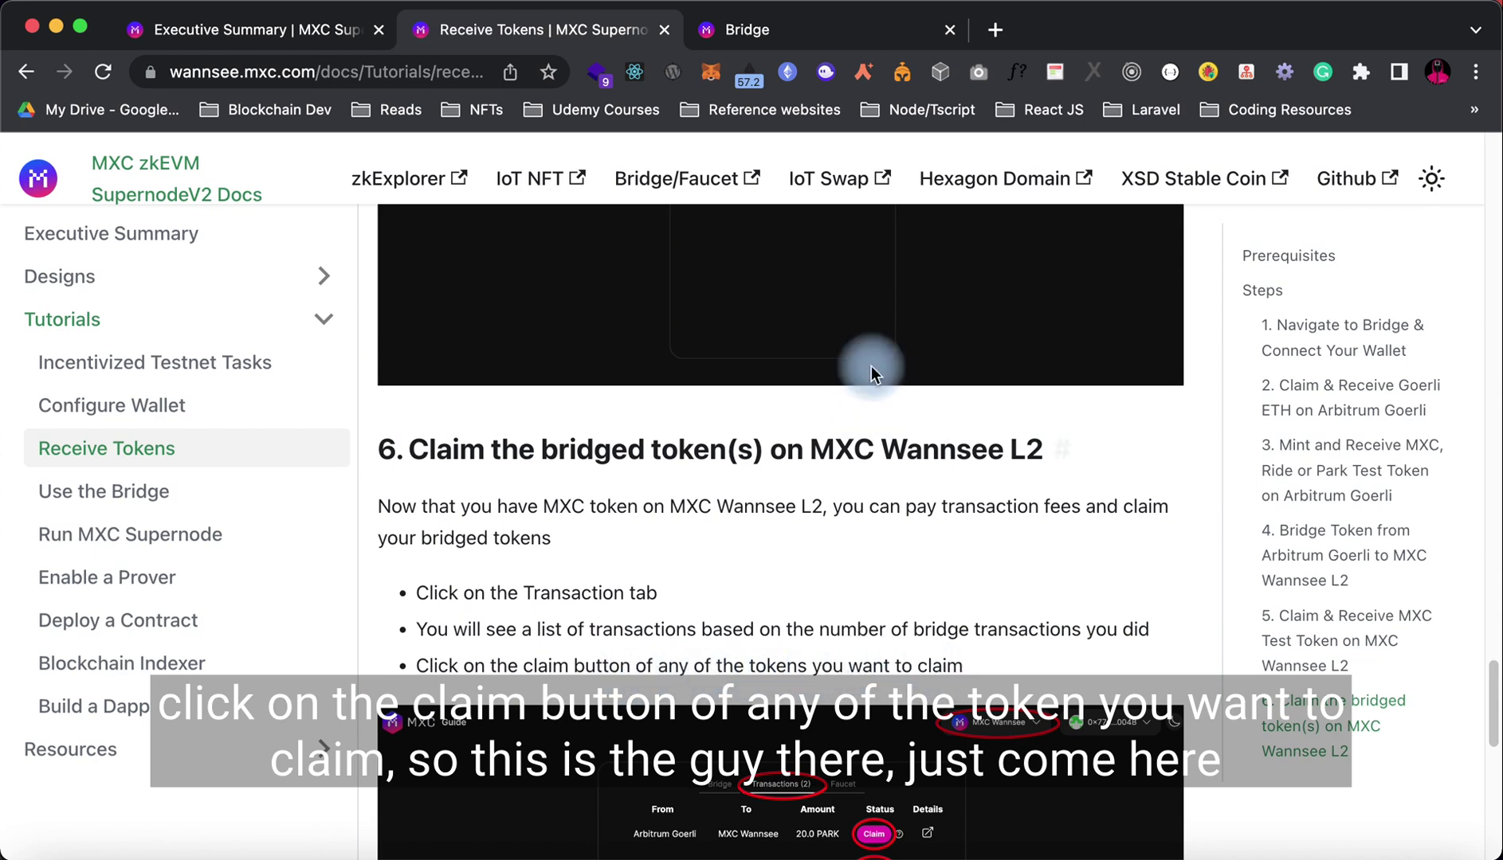
scroll(869, 369, "down", 5)
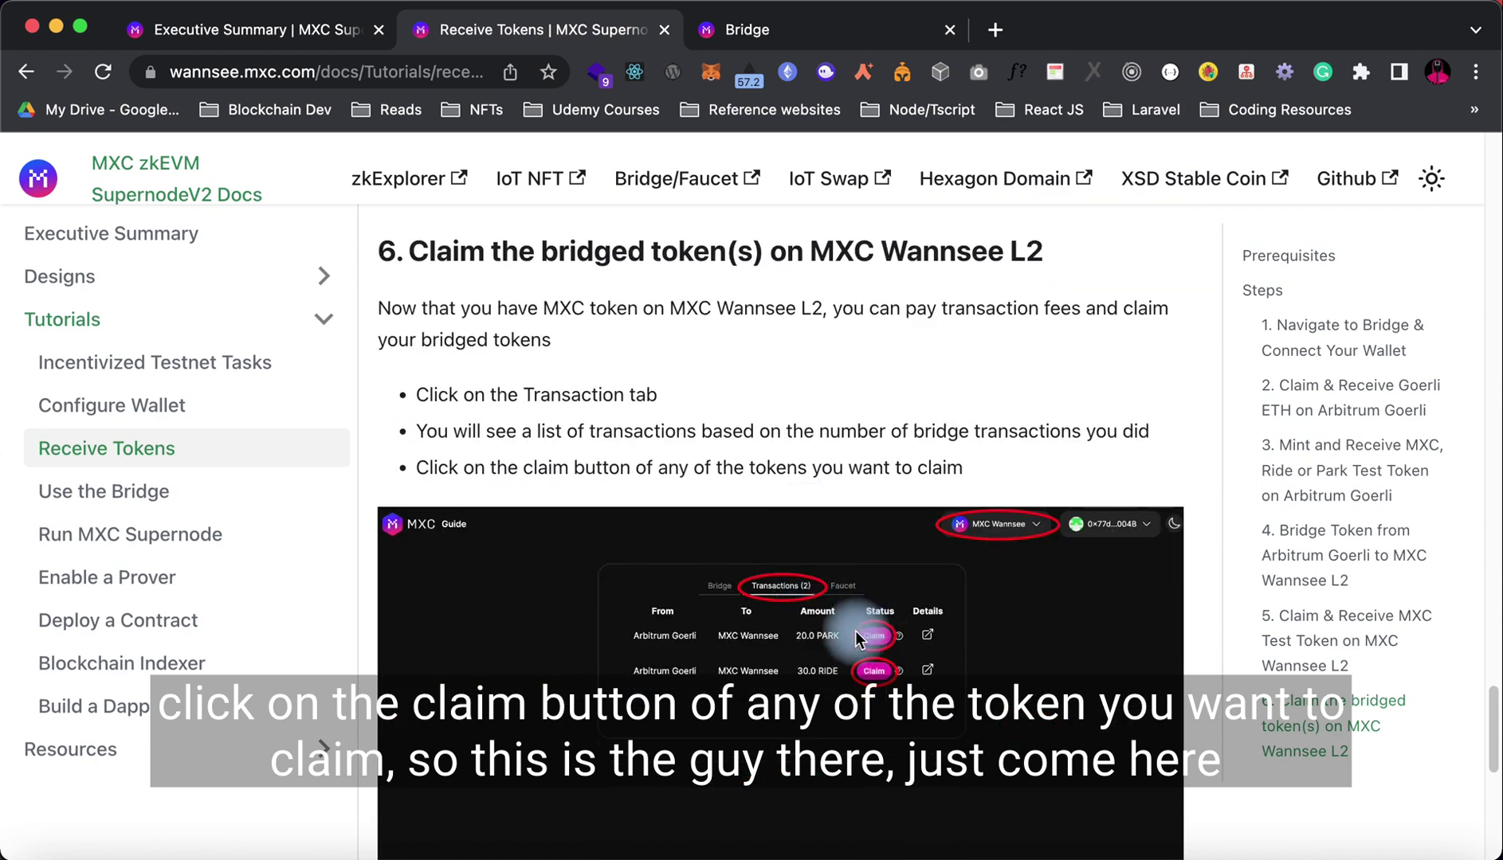
Claim the 30.0 RIDE row in the transactions list and confirm it in MetaMask
left_click(765, 29)
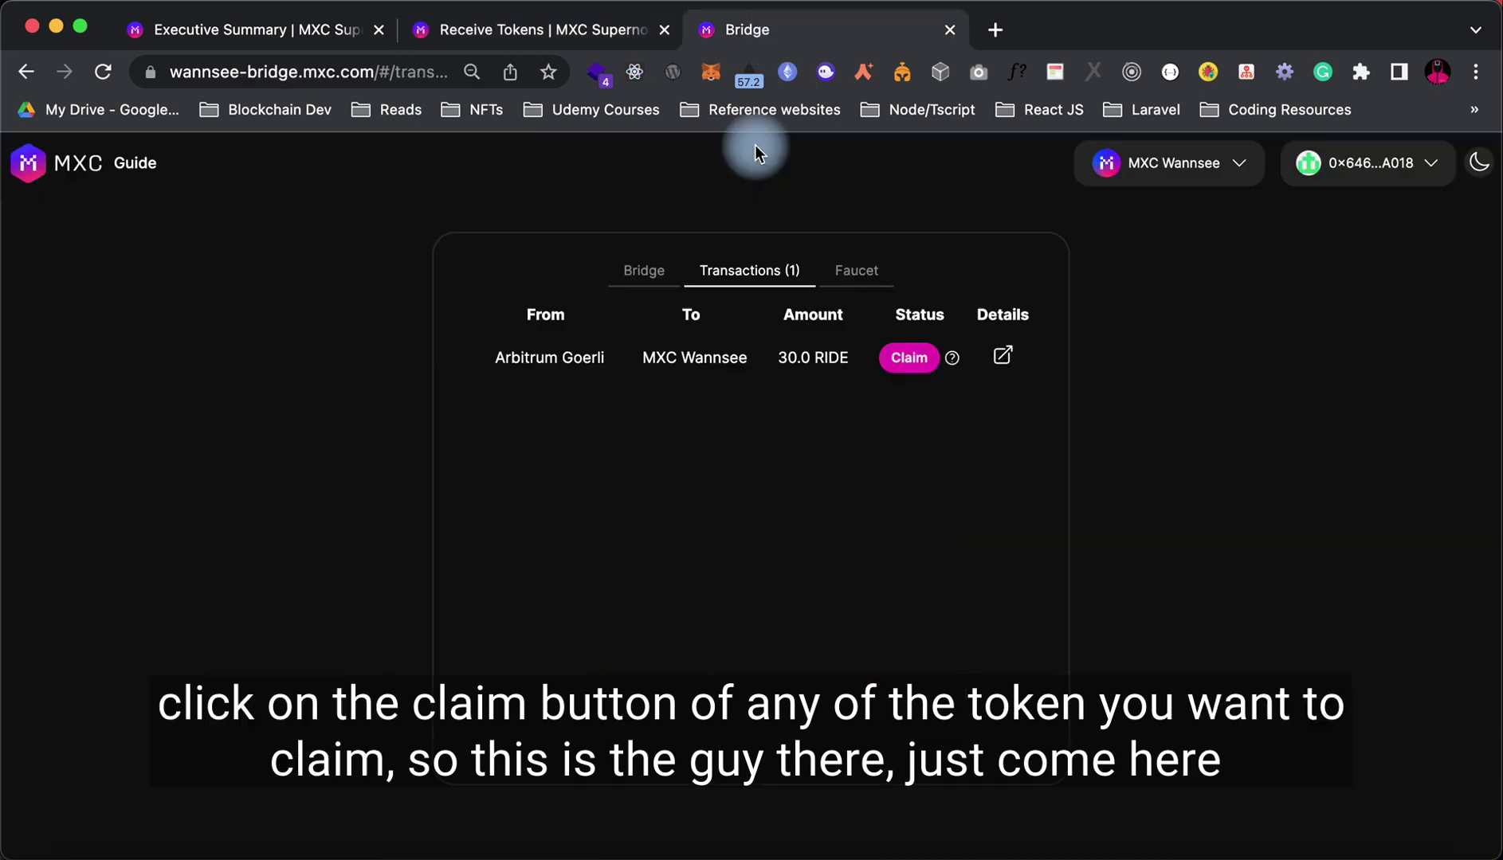
left_click(908, 360)
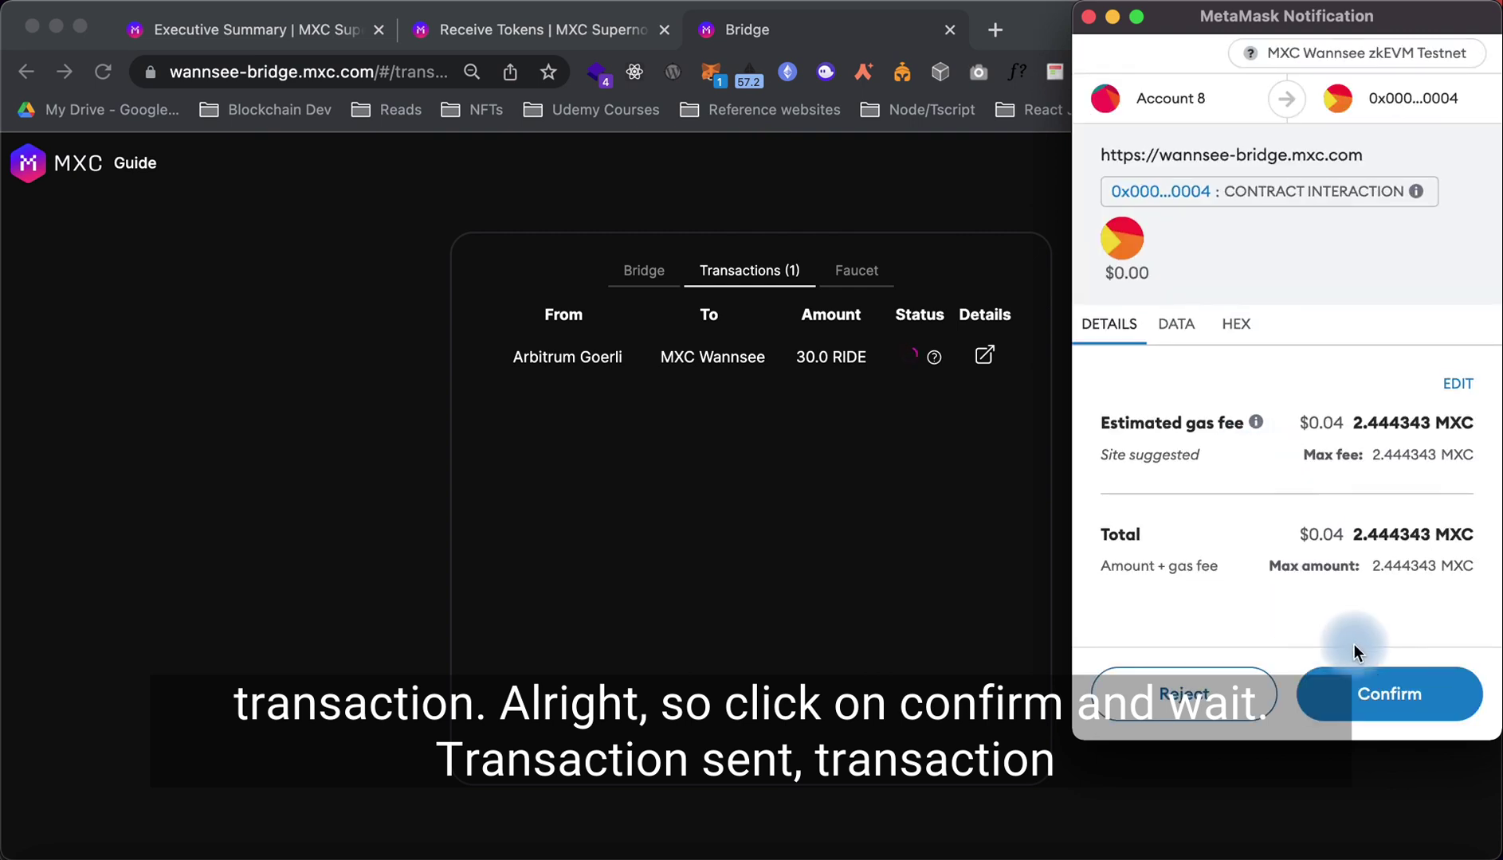
left_click(1395, 707)
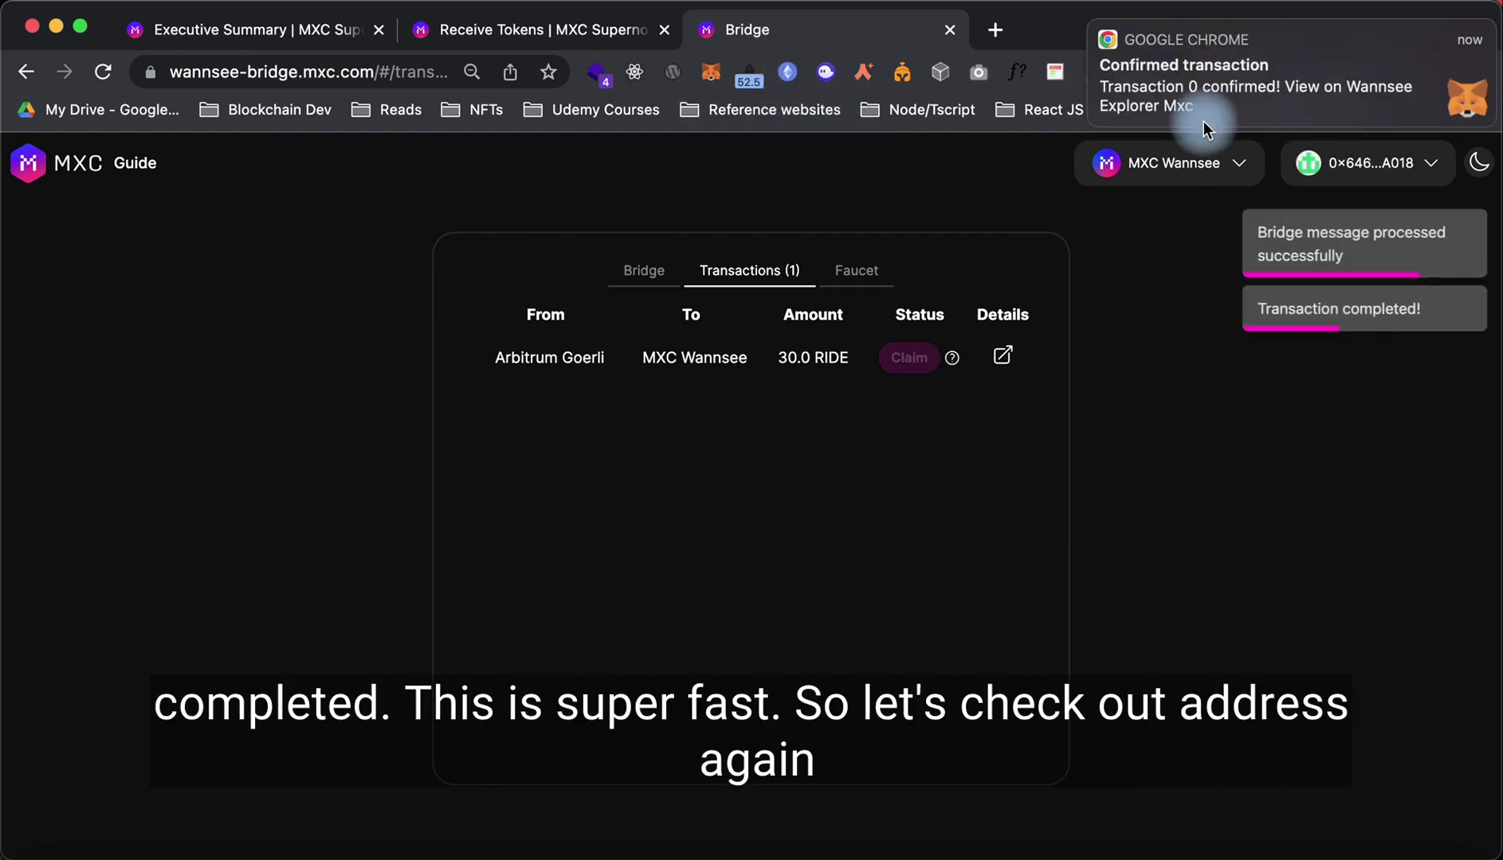
left_click(711, 75)
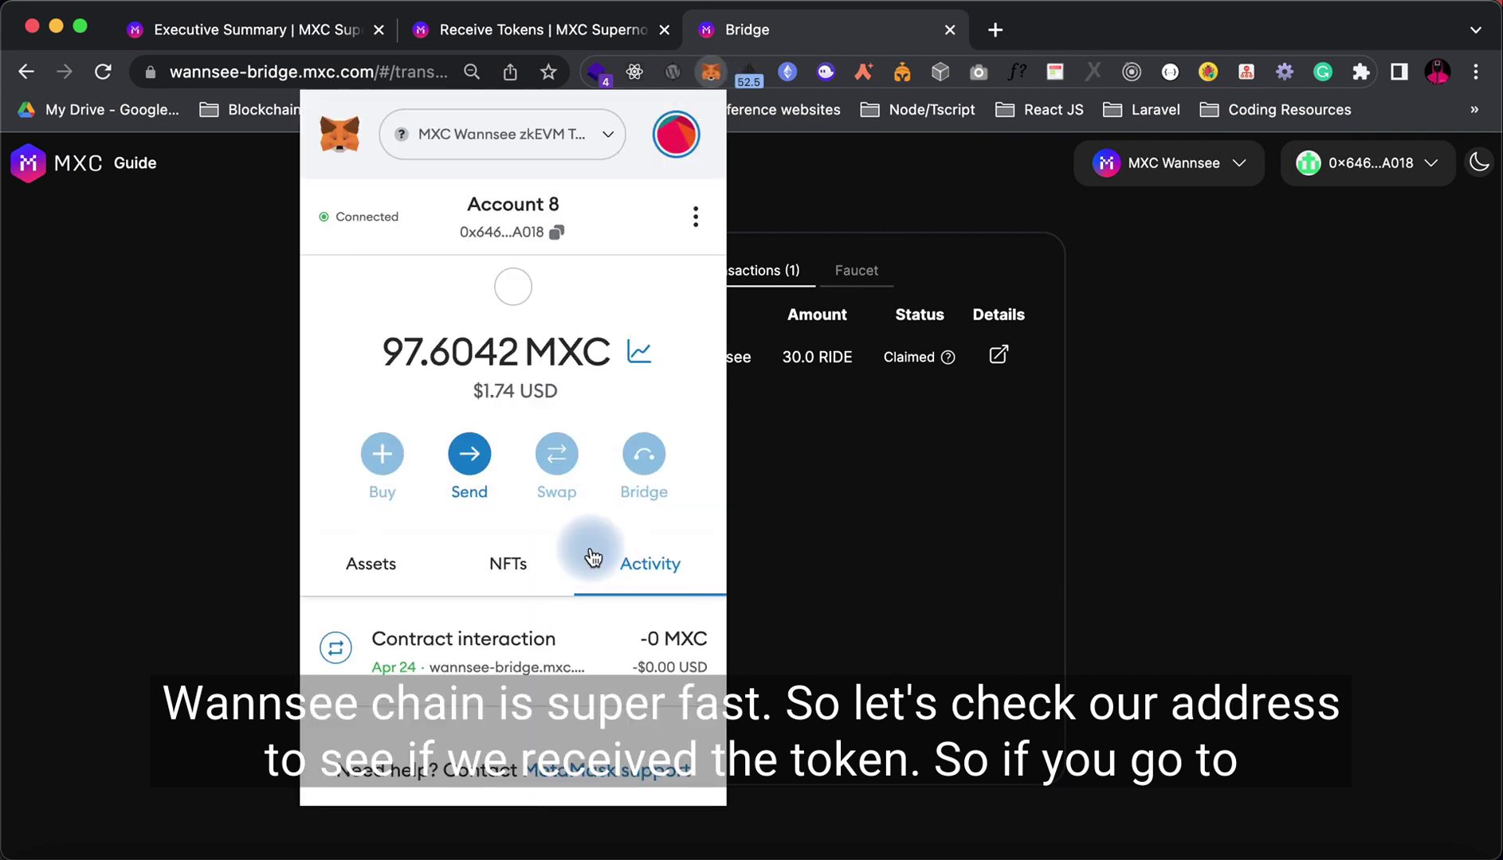
left_click(387, 569)
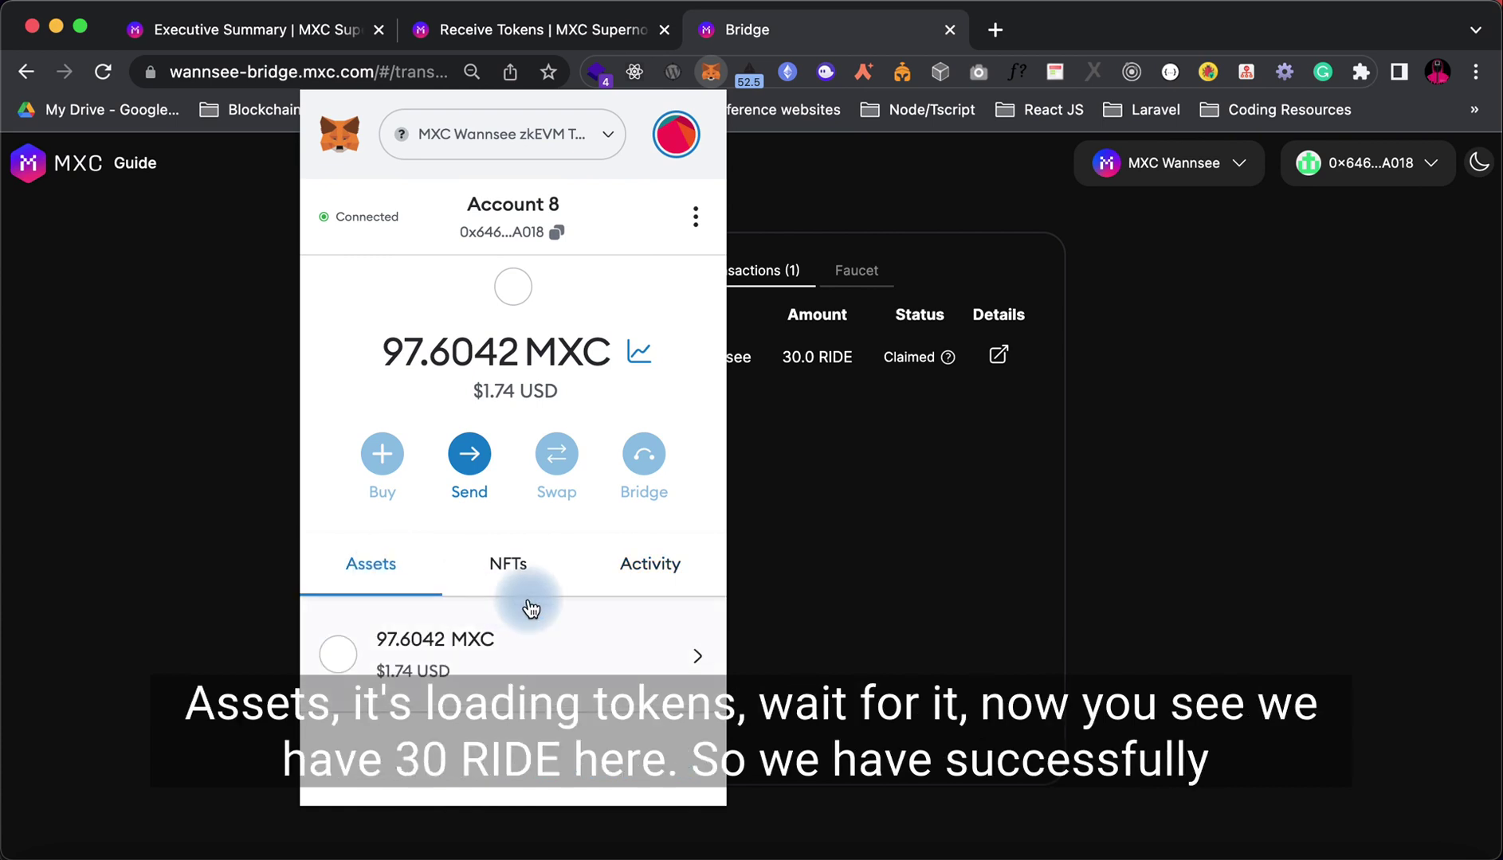
scroll(530, 607, "down", 3)
scroll(533, 611, "down", 1)
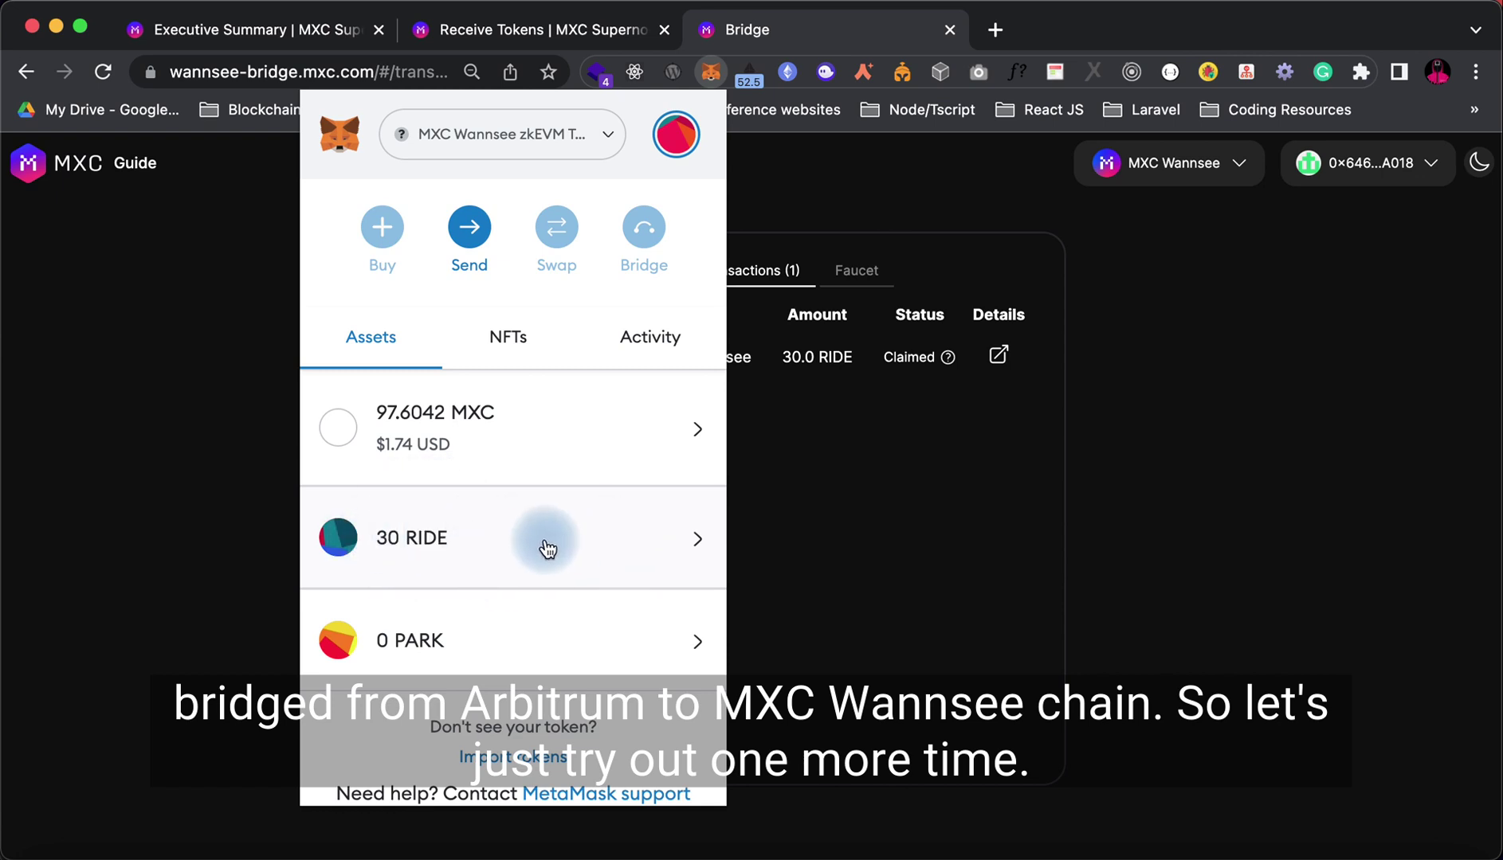
left_click(916, 543)
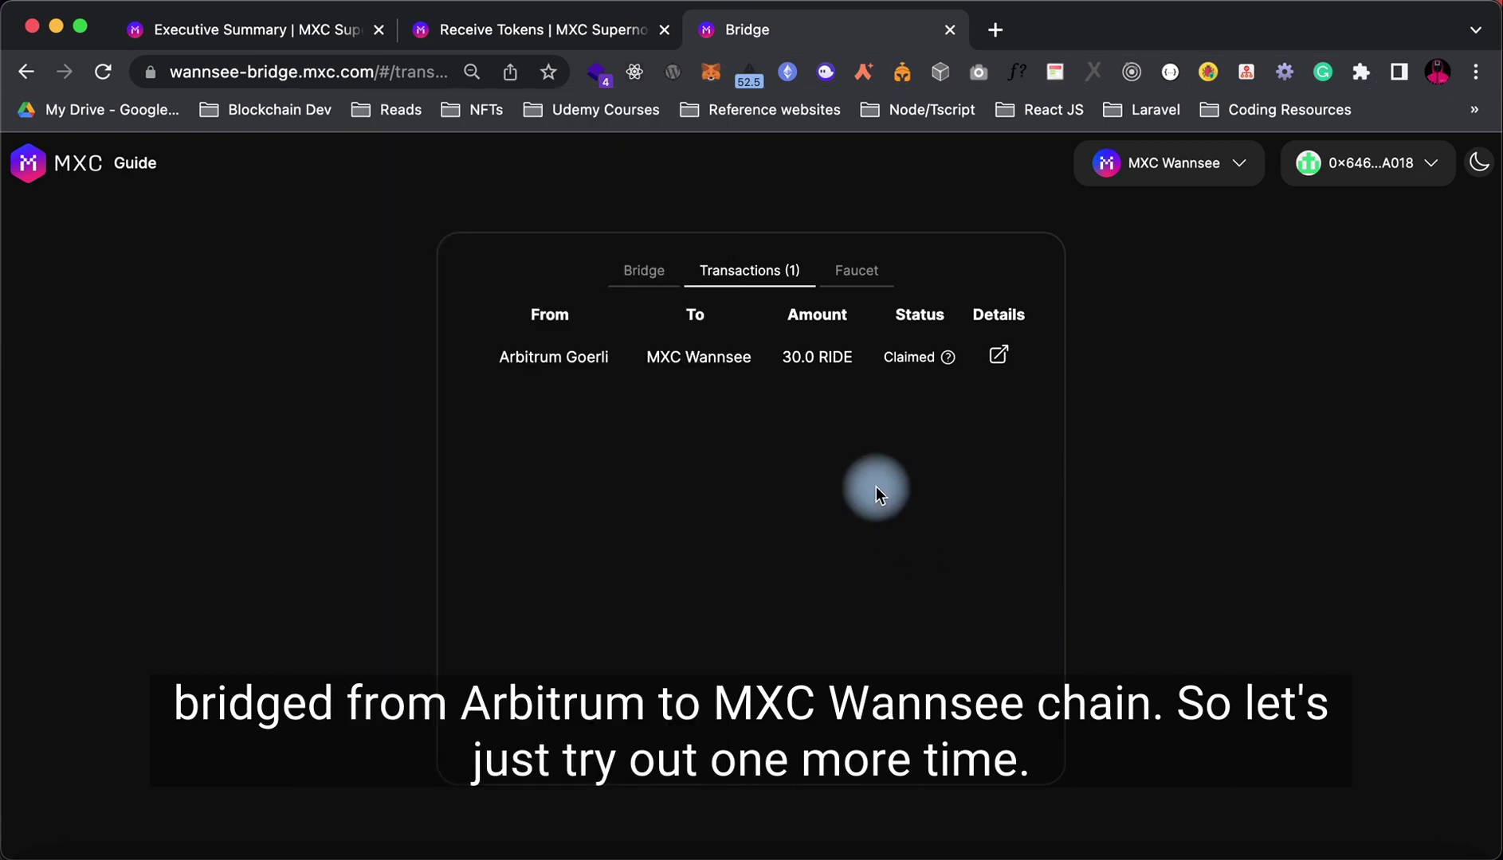
Switch to Arbitrum Goerli, approve the switch in MetaMask, and show the bridge form
left_click(1169, 173)
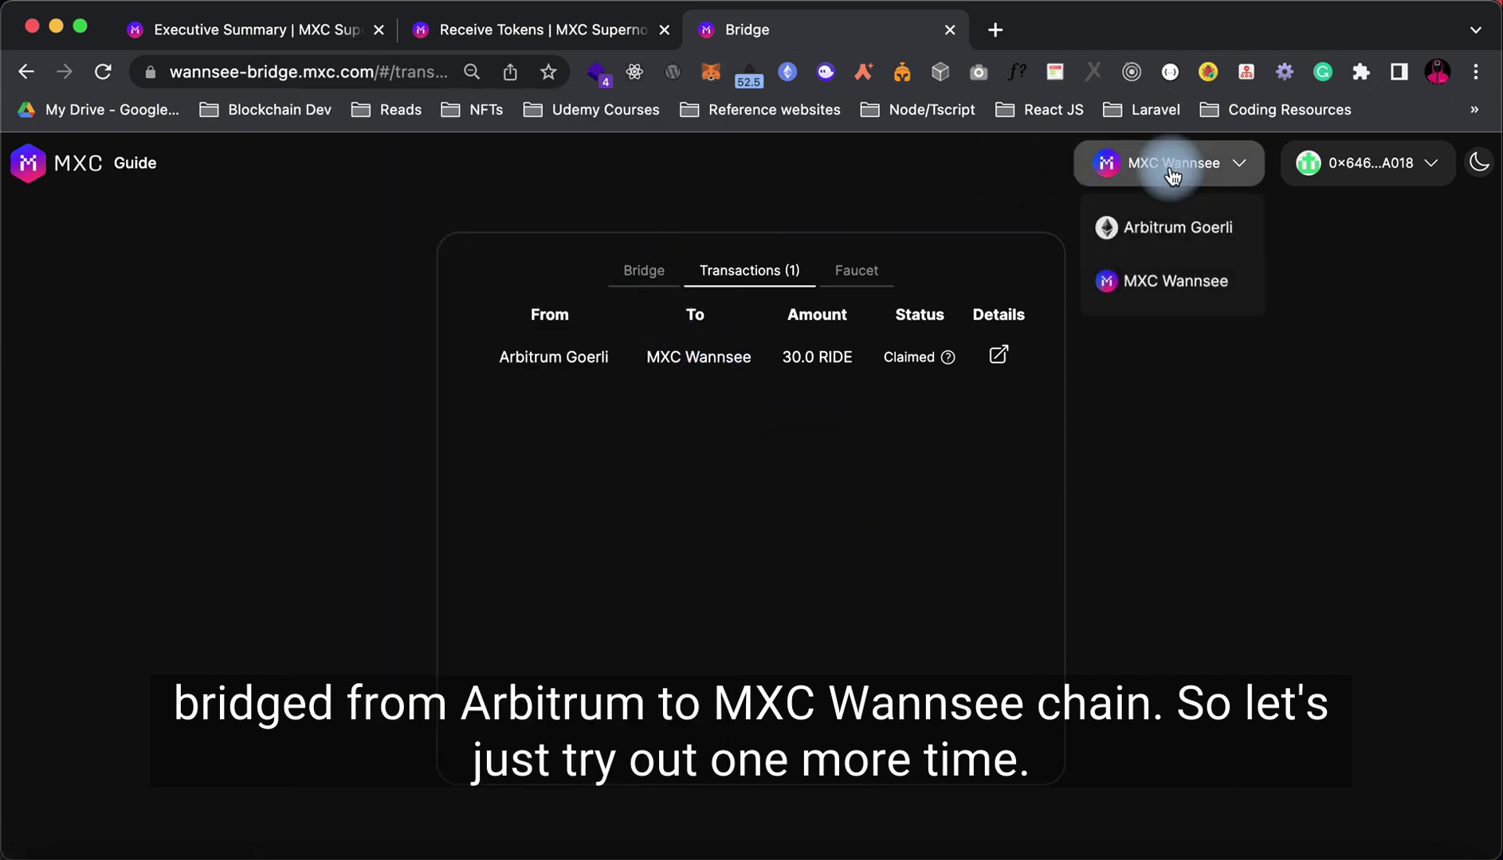
left_click(1145, 237)
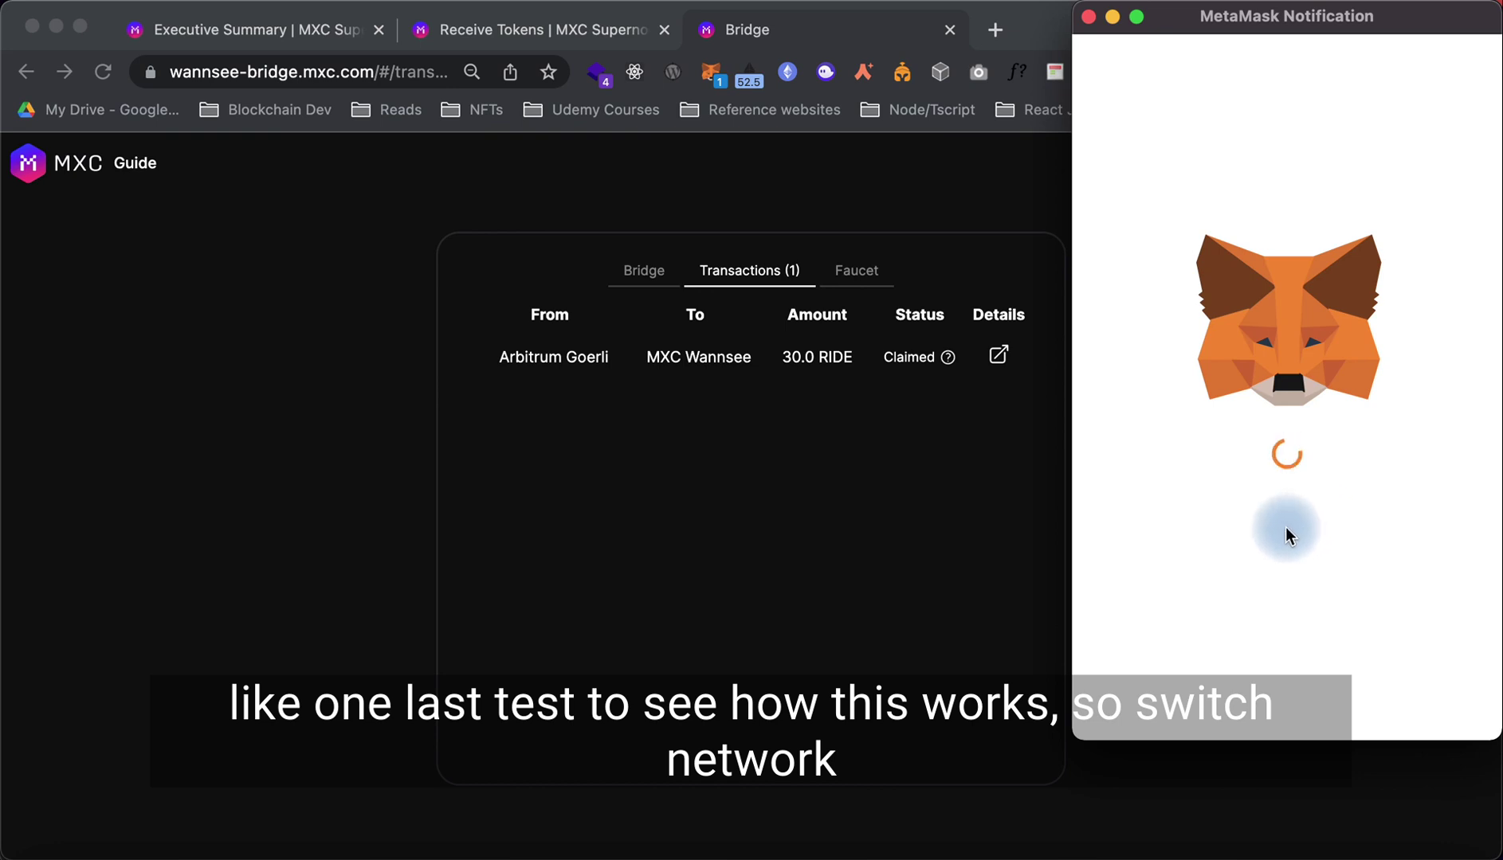
left_click(1359, 697)
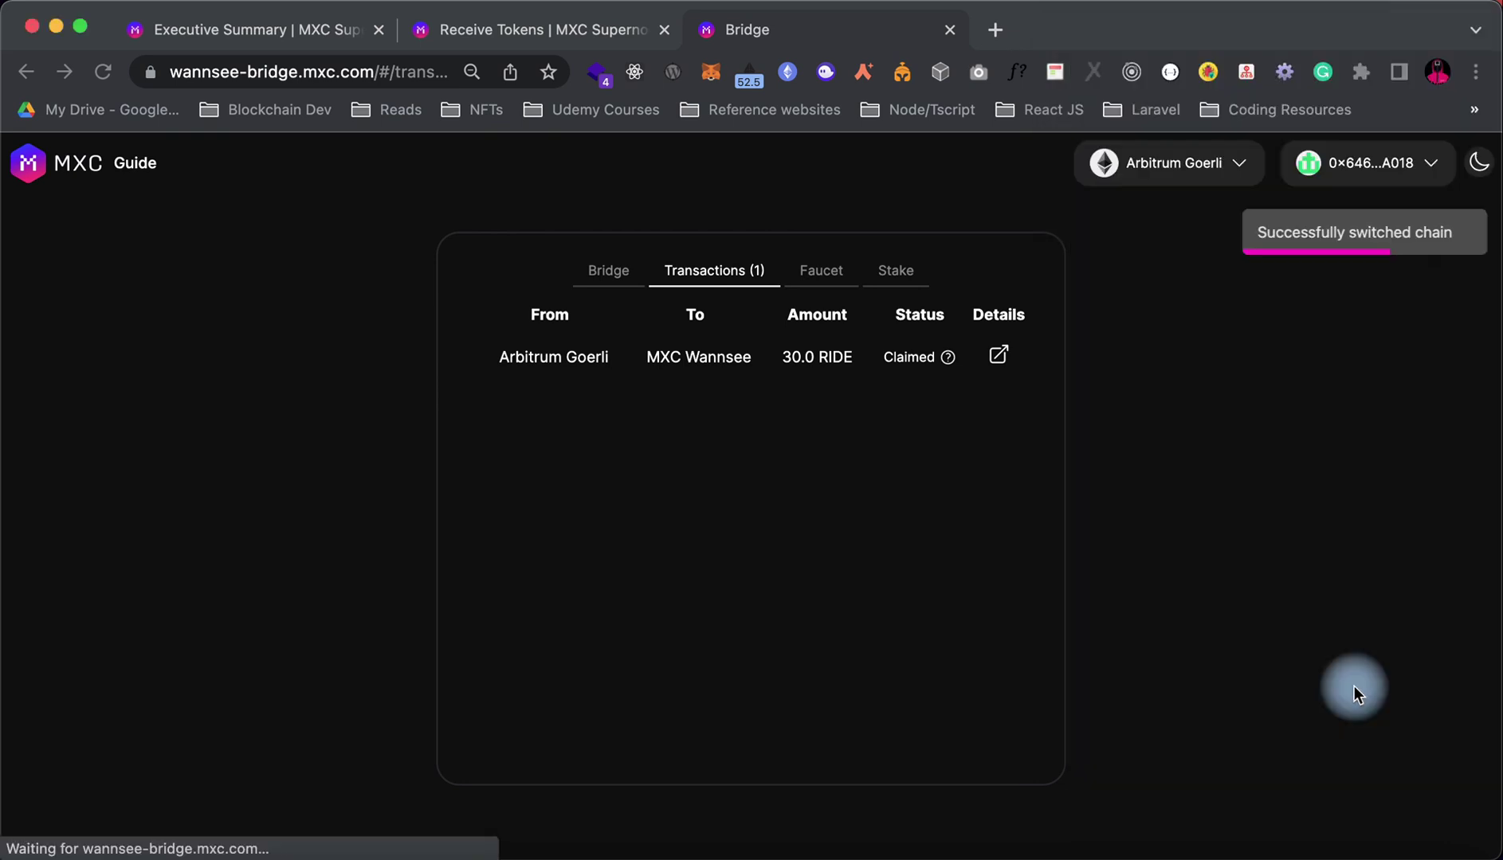
left_click(610, 280)
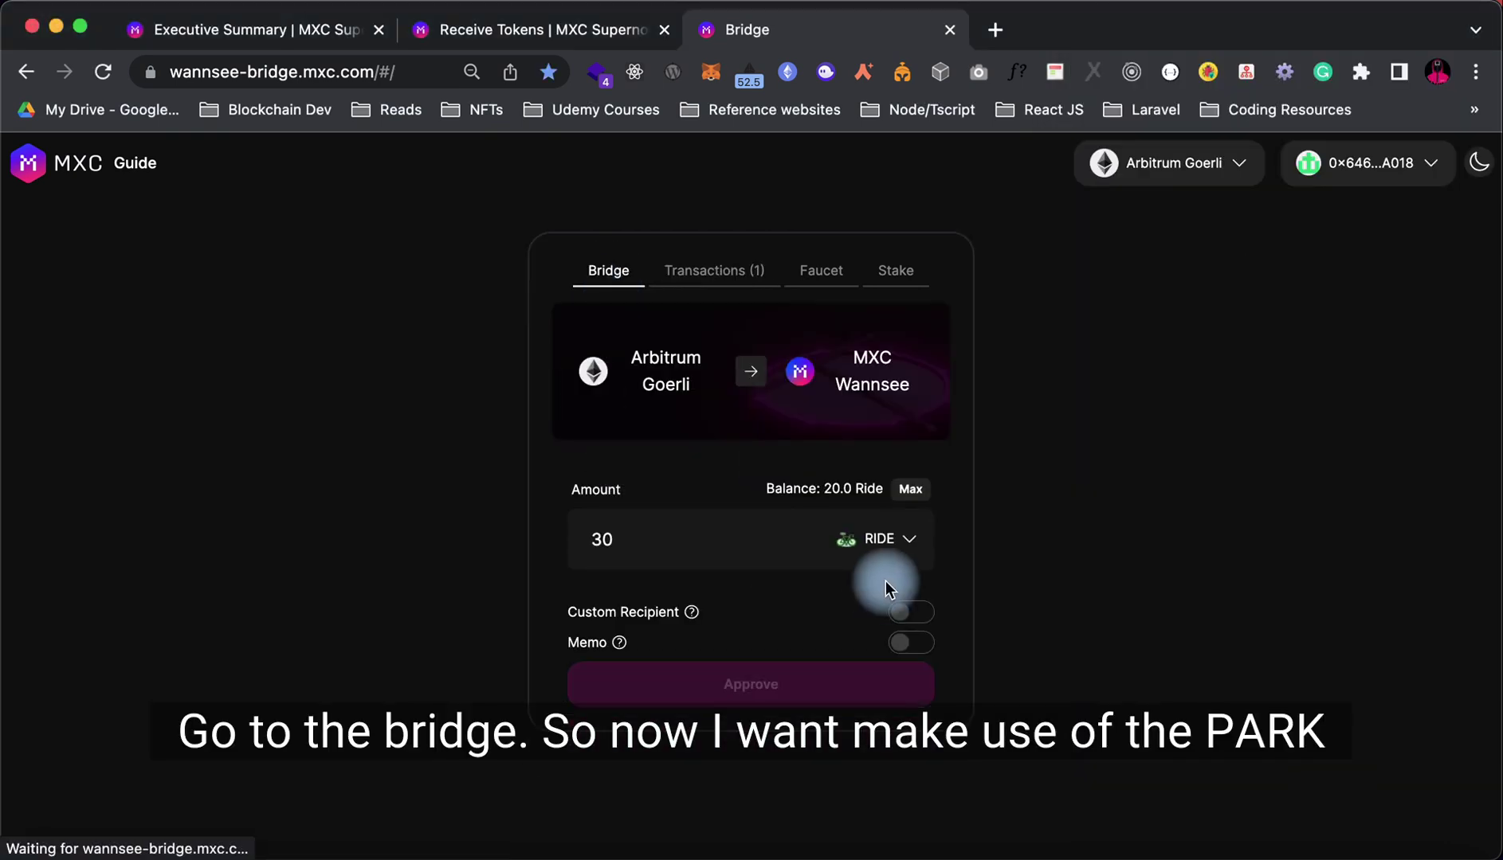
Set the bridge form to PARK with an amount of 40 and begin approval
left_click(908, 541)
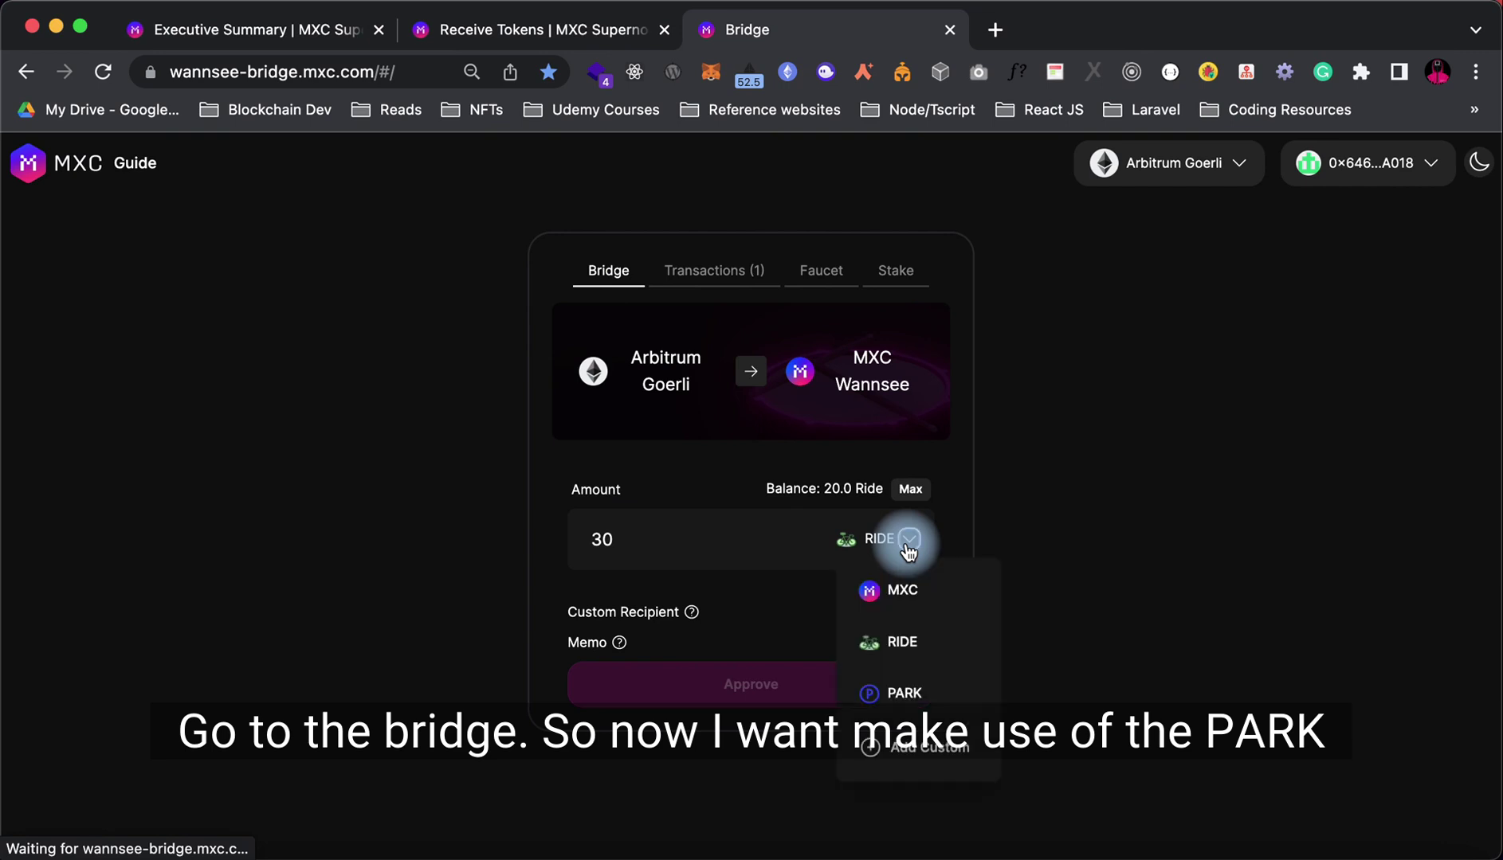
left_click(914, 690)
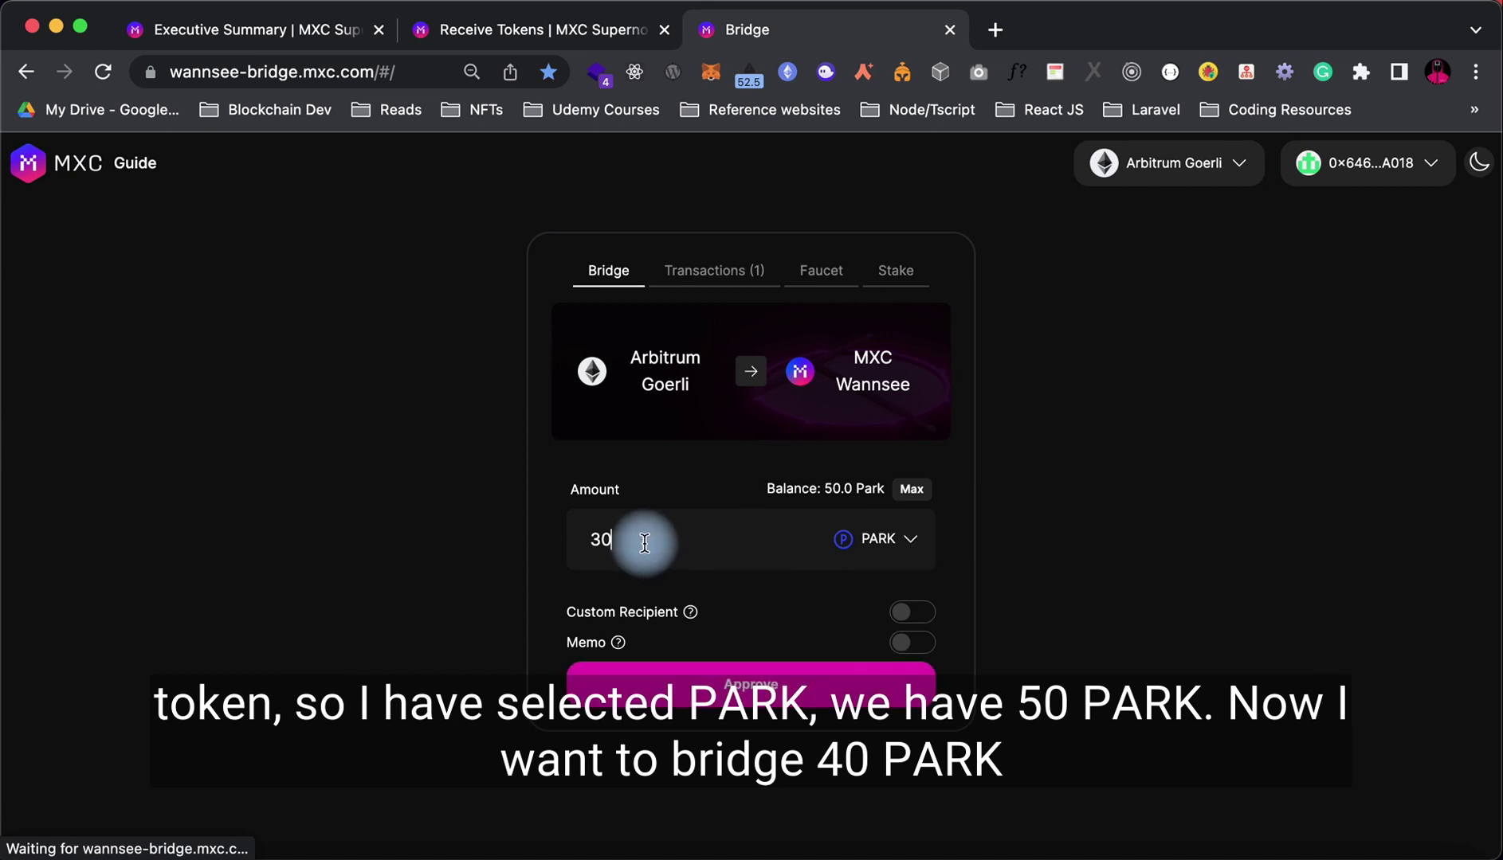
key("BackSpace")
key("BackSpace")
type("40")
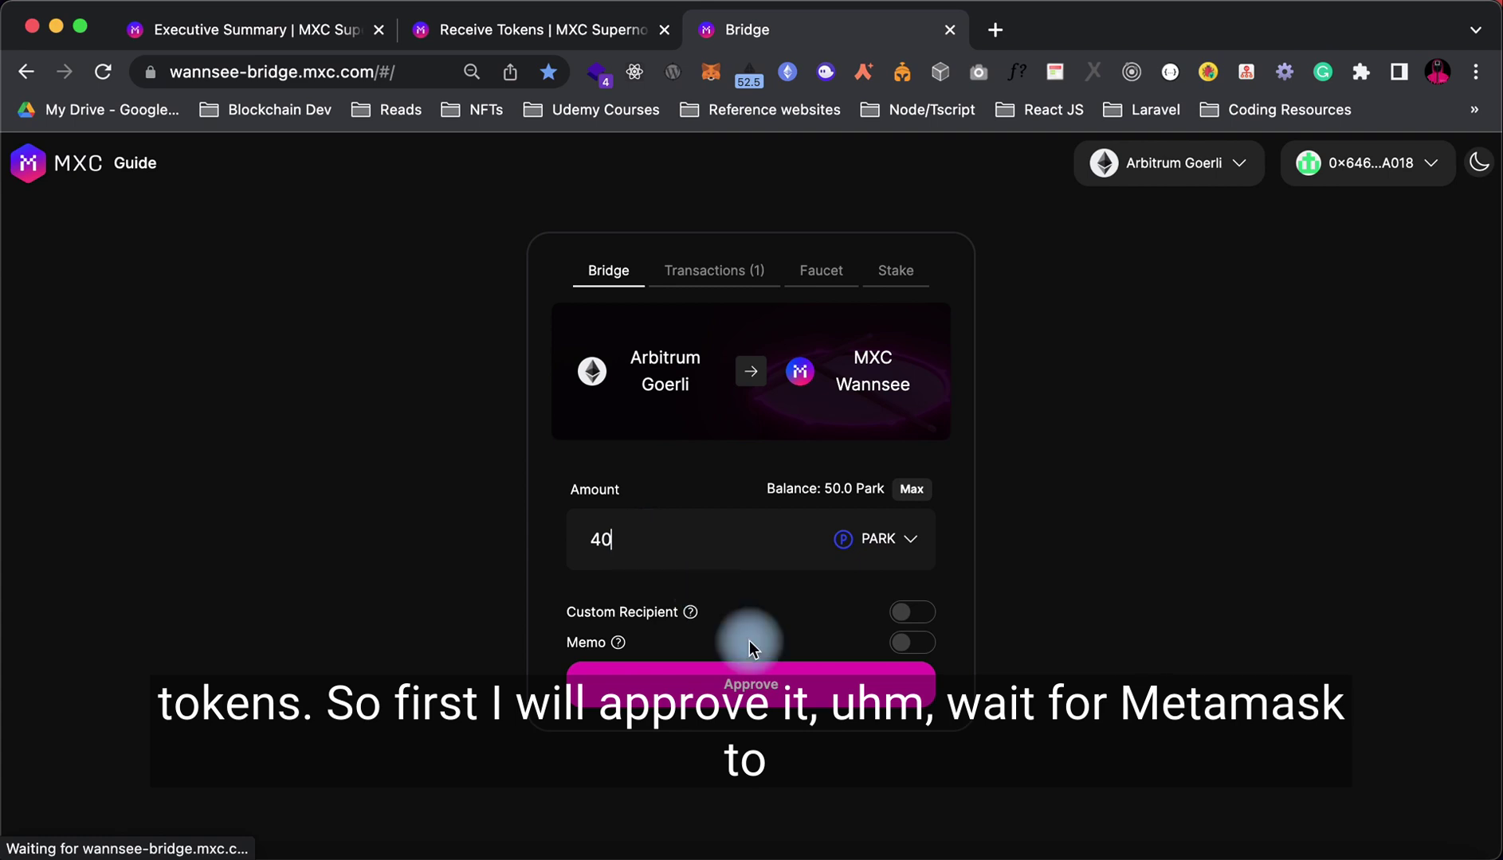
left_click(733, 681)
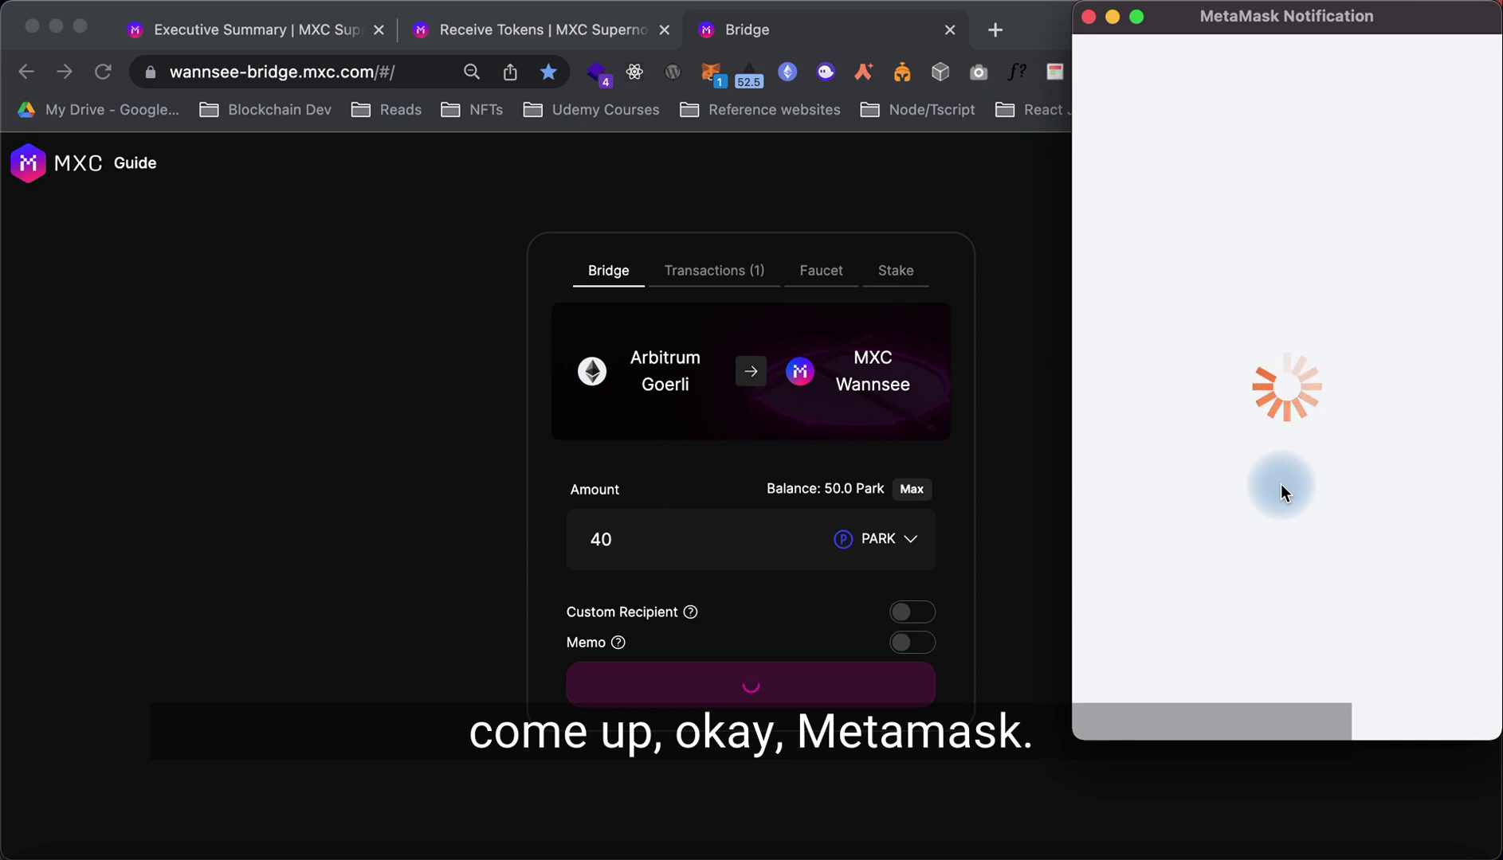
Approve the default 40 PARK spending cap in MetaMask
scroll(1281, 489, "down", 2)
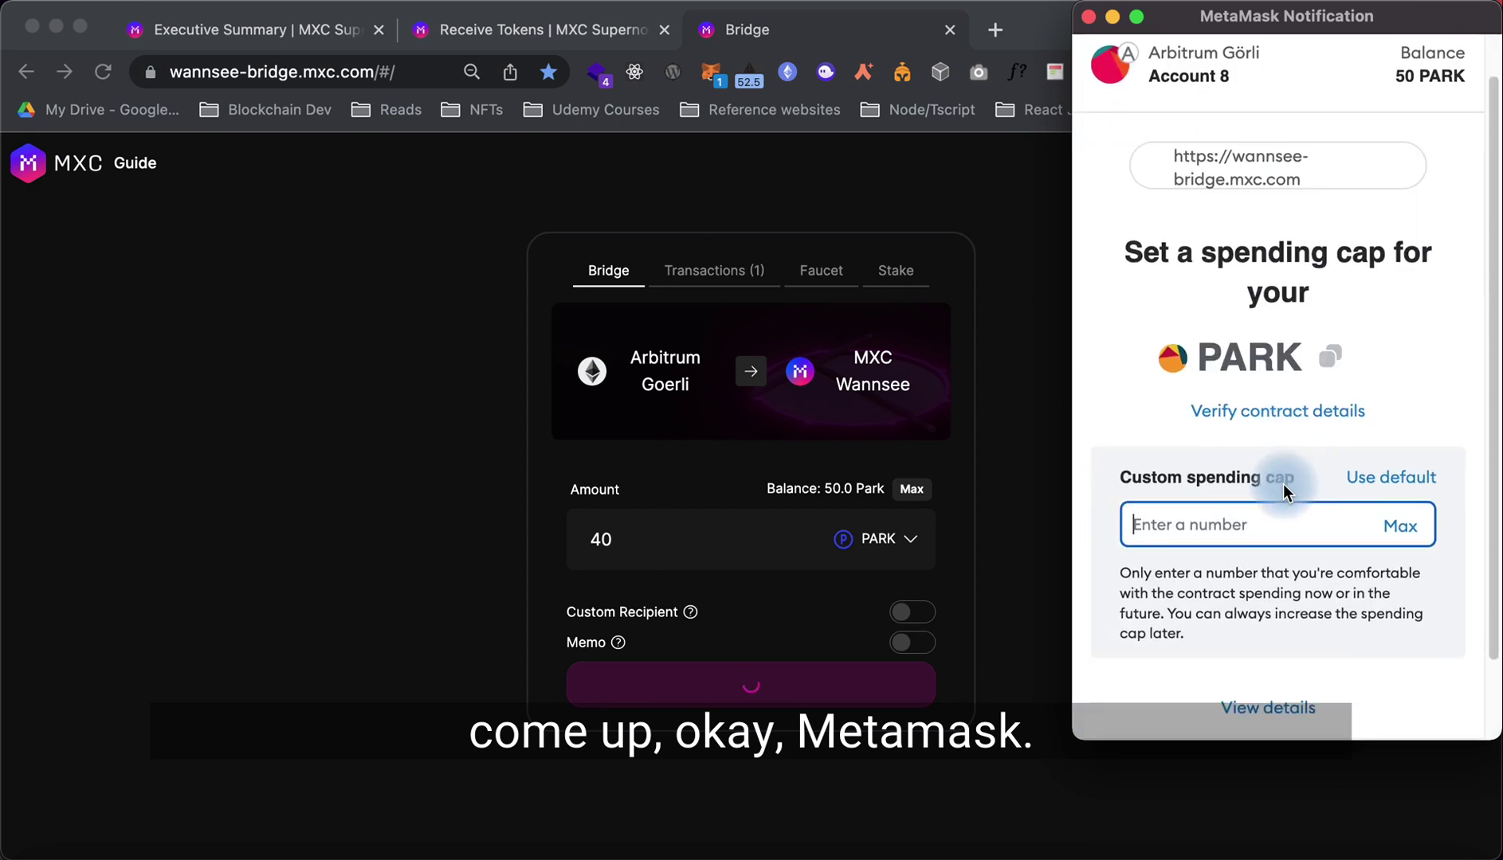
left_click(1382, 390)
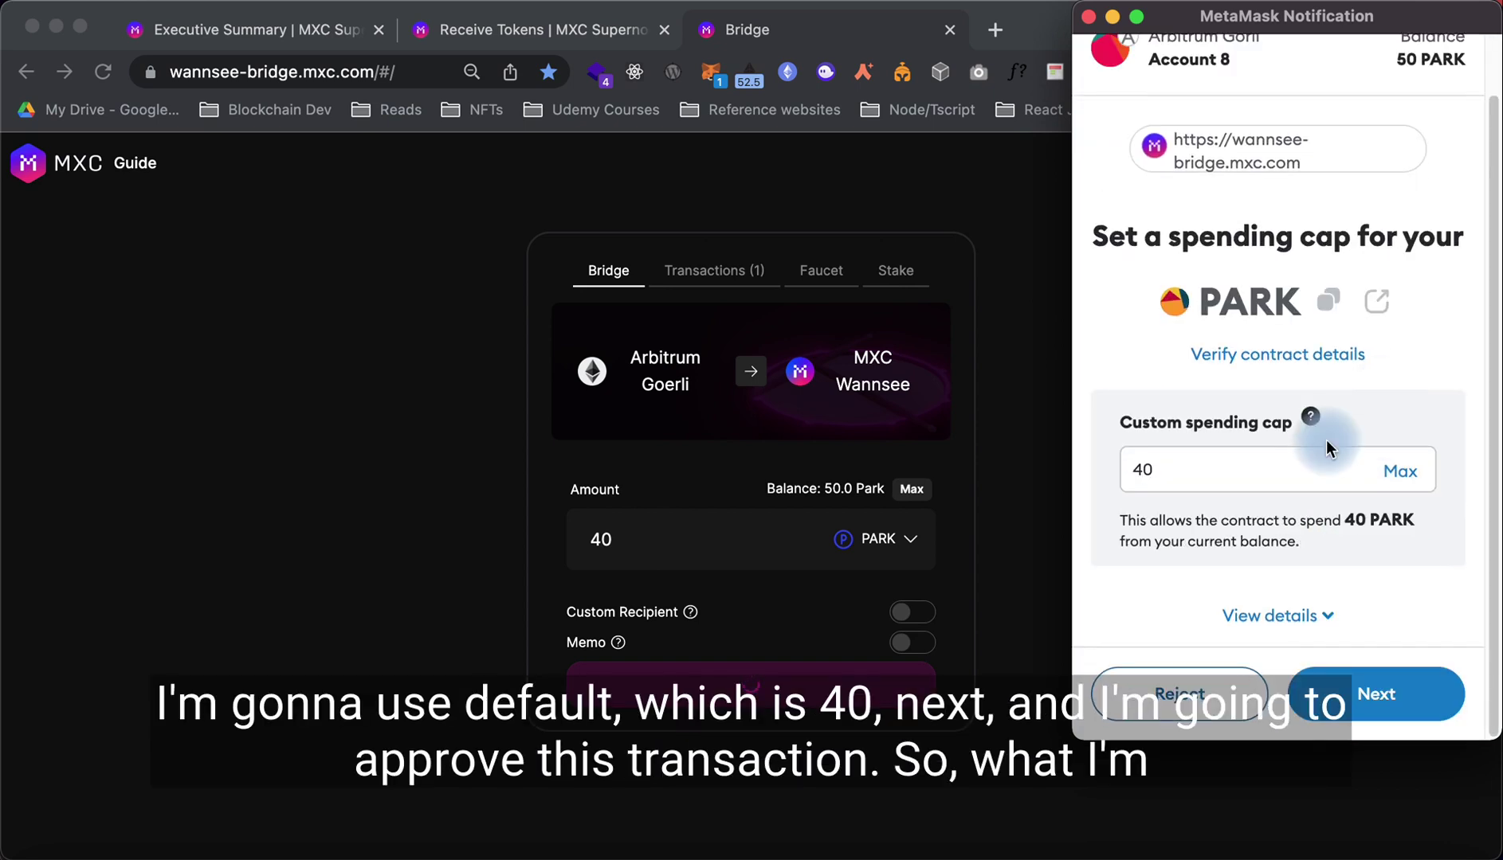
left_click(1384, 704)
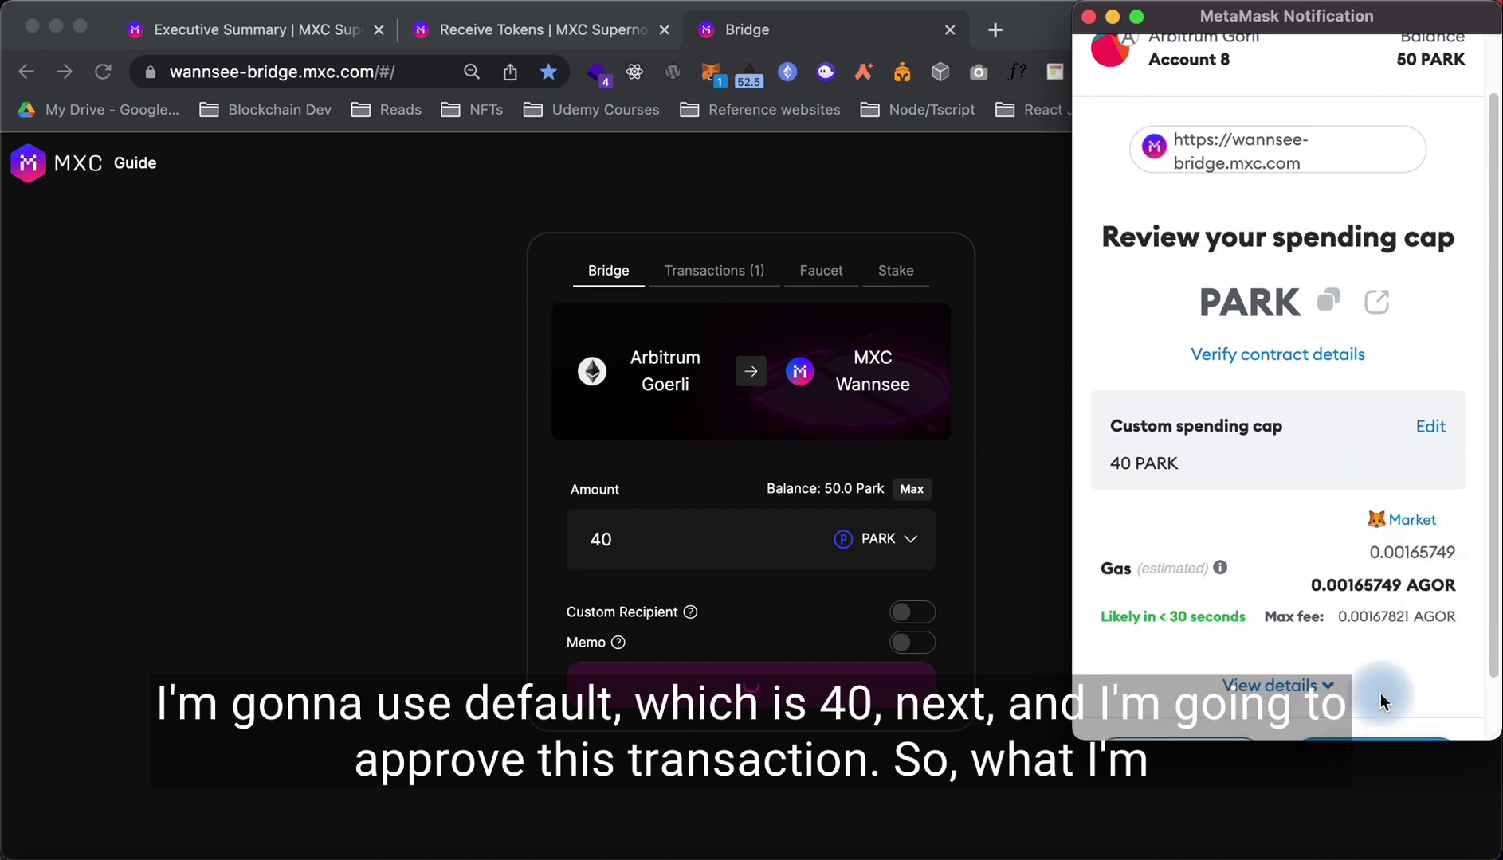
scroll(1335, 629, "down", 1)
left_click(1371, 698)
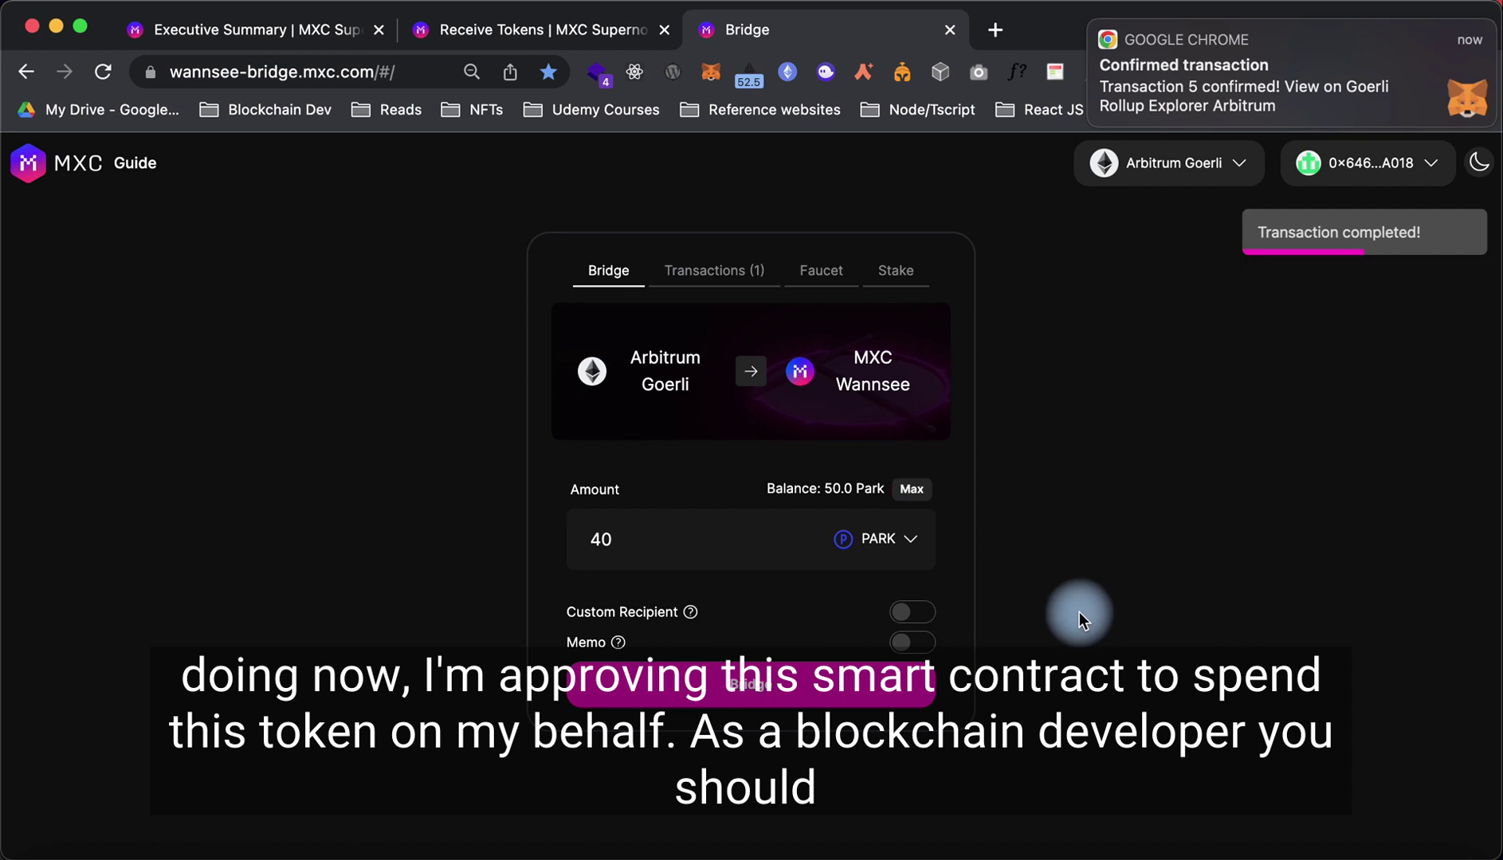
Bridge the 40 PARK to MXC Wannsee and confirm the transaction in MetaMask
left_click(733, 682)
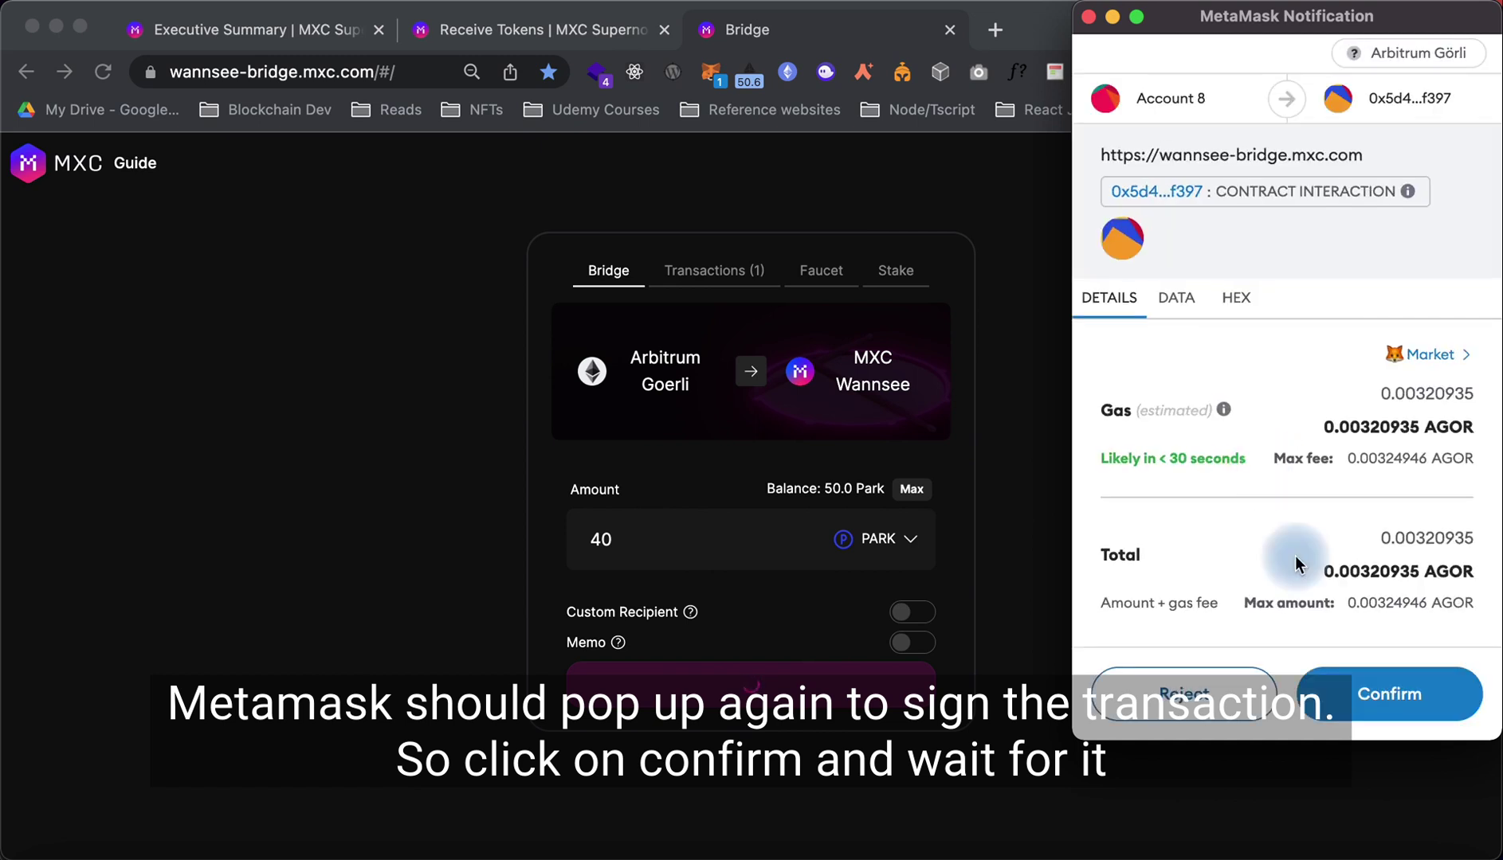
left_click(1357, 699)
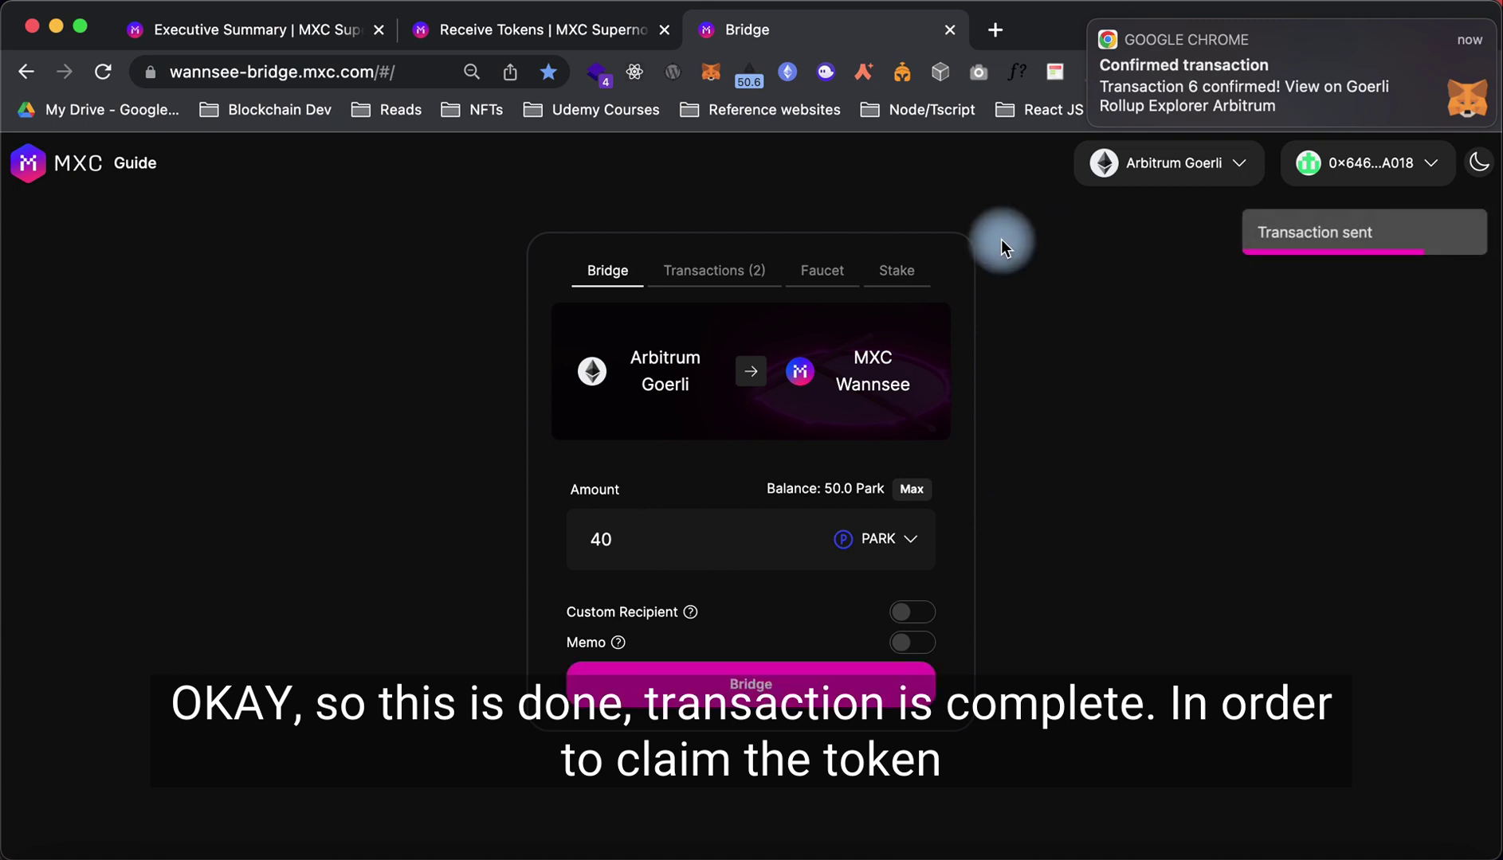
Switch the wallet to MXC Wannsee and show the Transactions (2) list
left_click(1201, 173)
left_click(1171, 295)
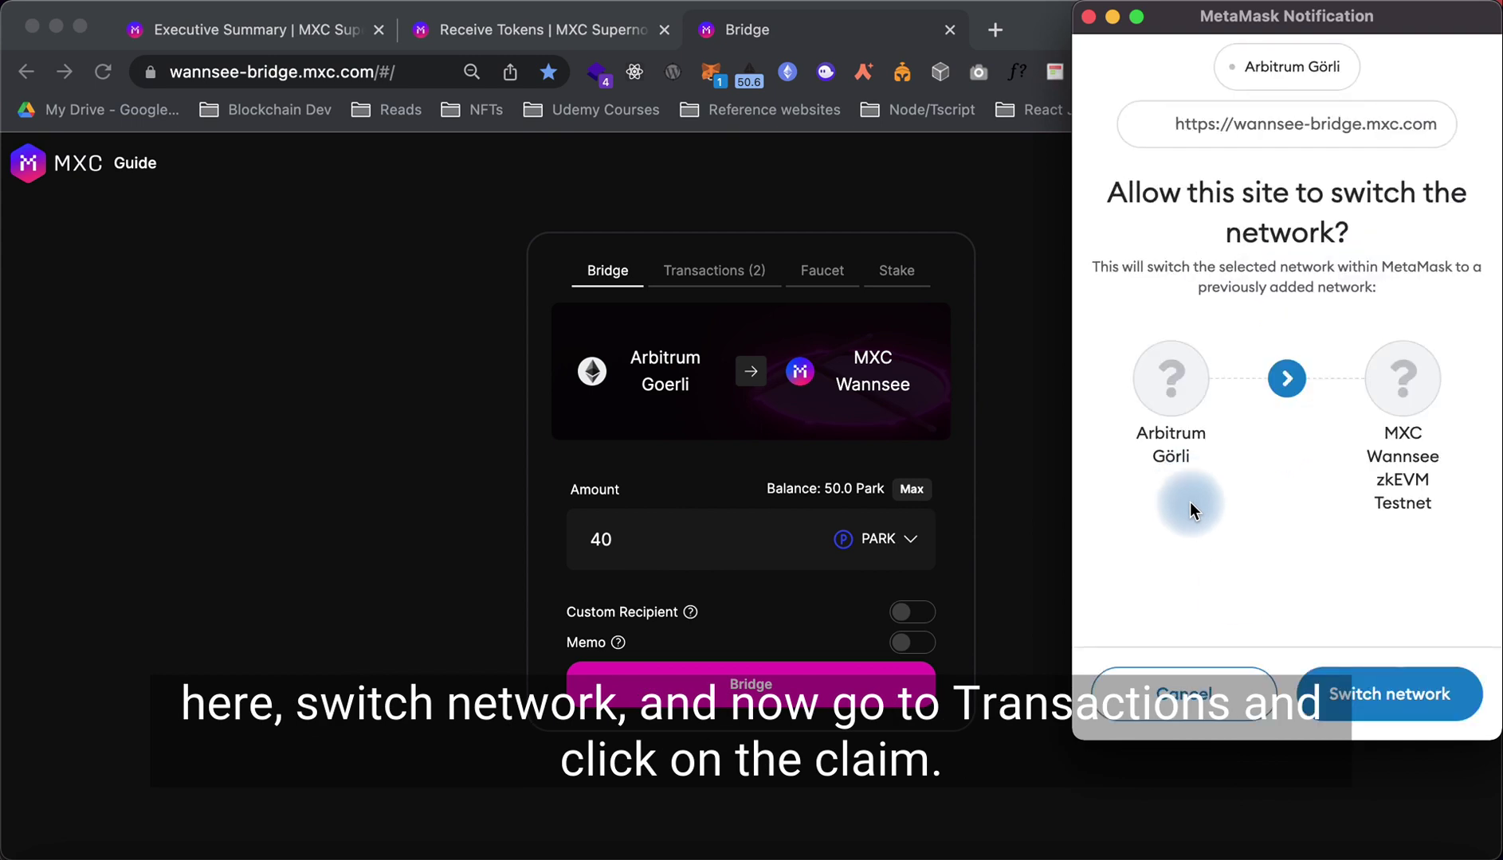
left_click(1377, 696)
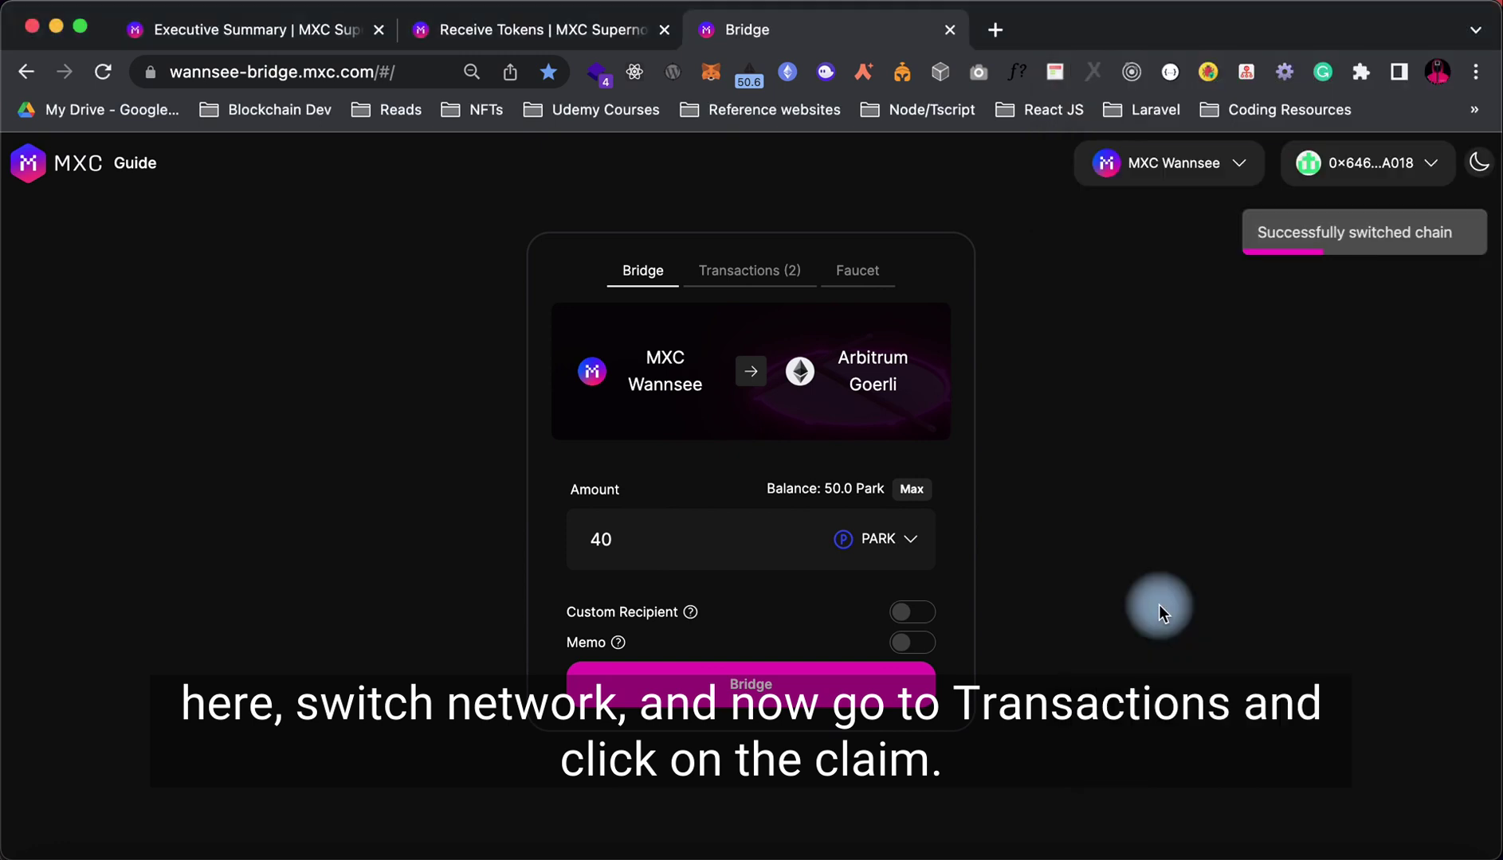
left_click(748, 271)
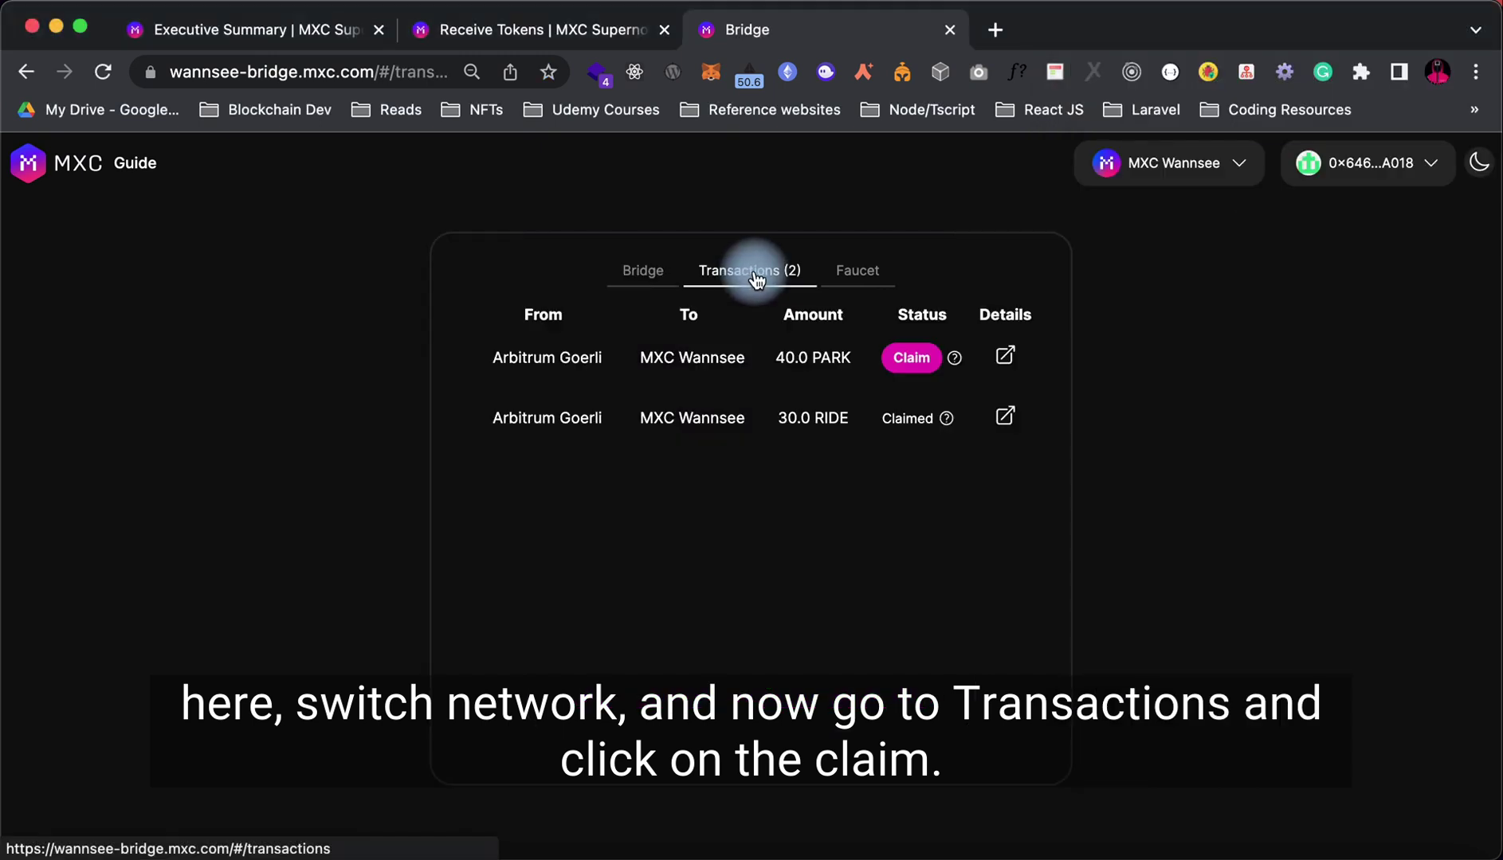
Claim the 40.0 PARK transfer and confirm the claim in MetaMask
left_click(913, 369)
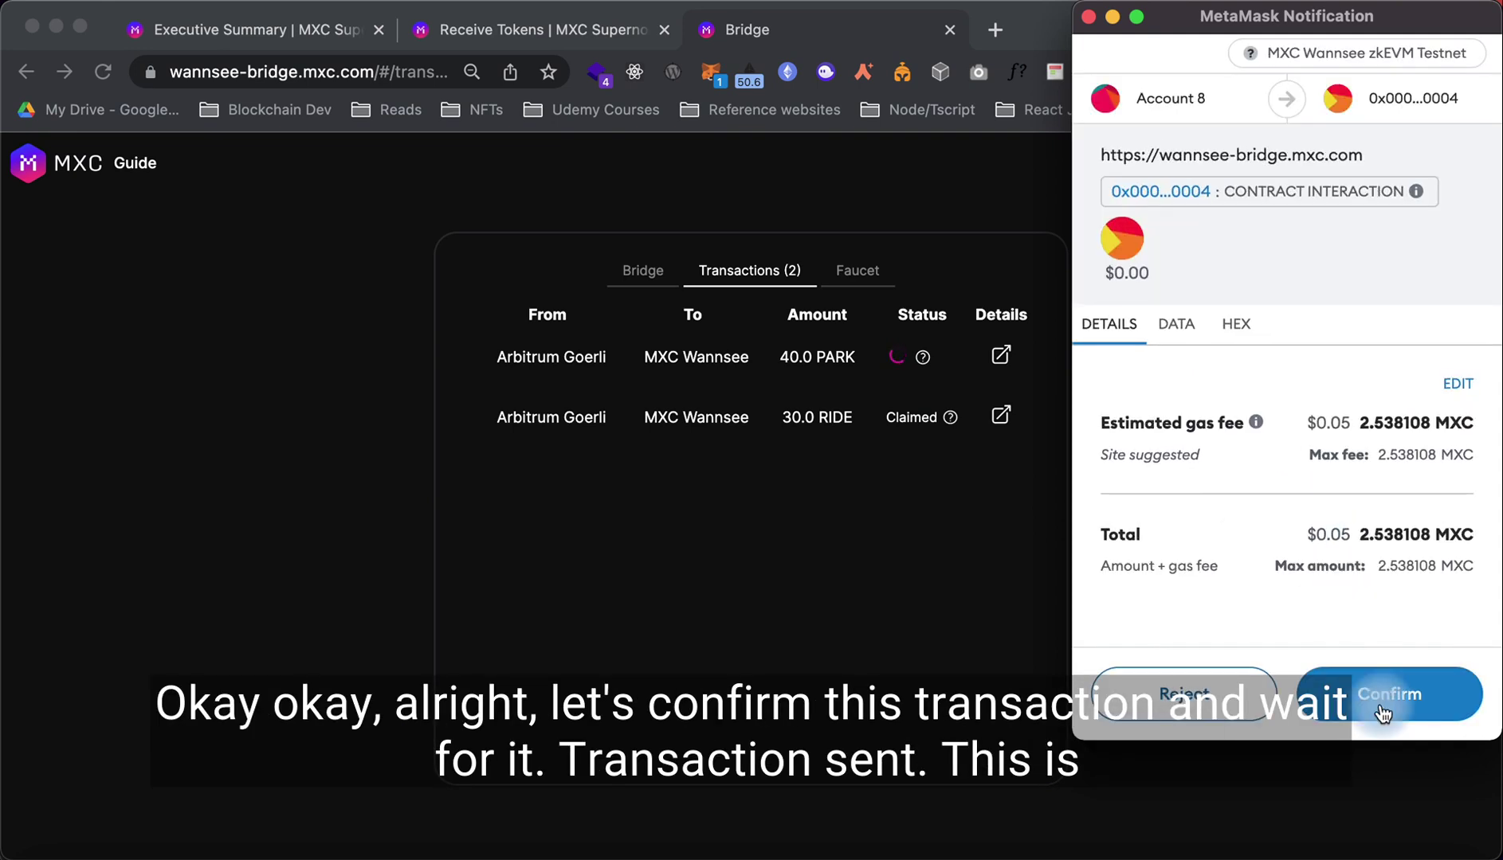
left_click(1382, 711)
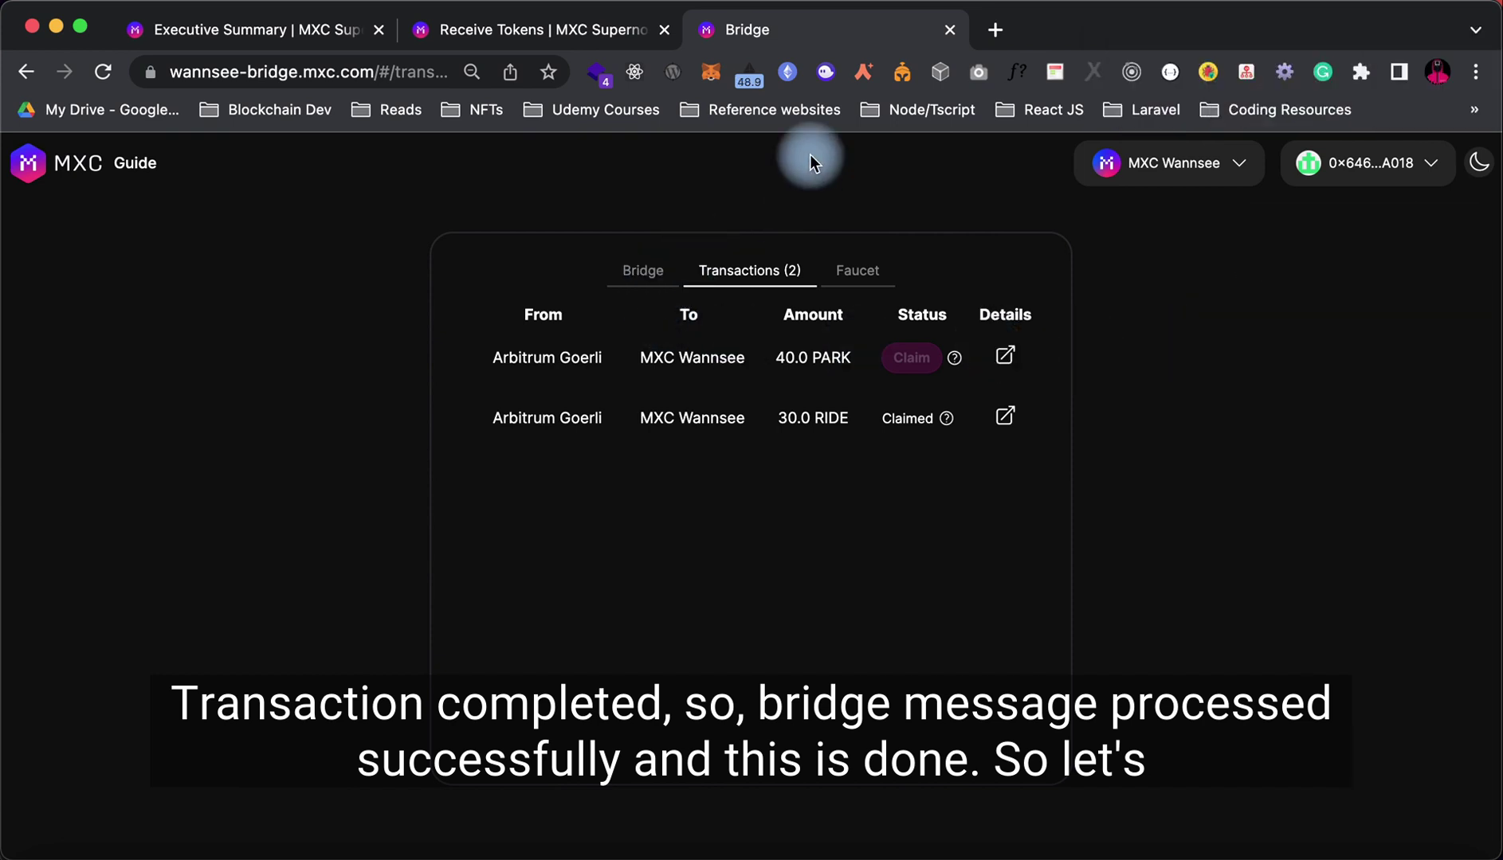
left_click(709, 73)
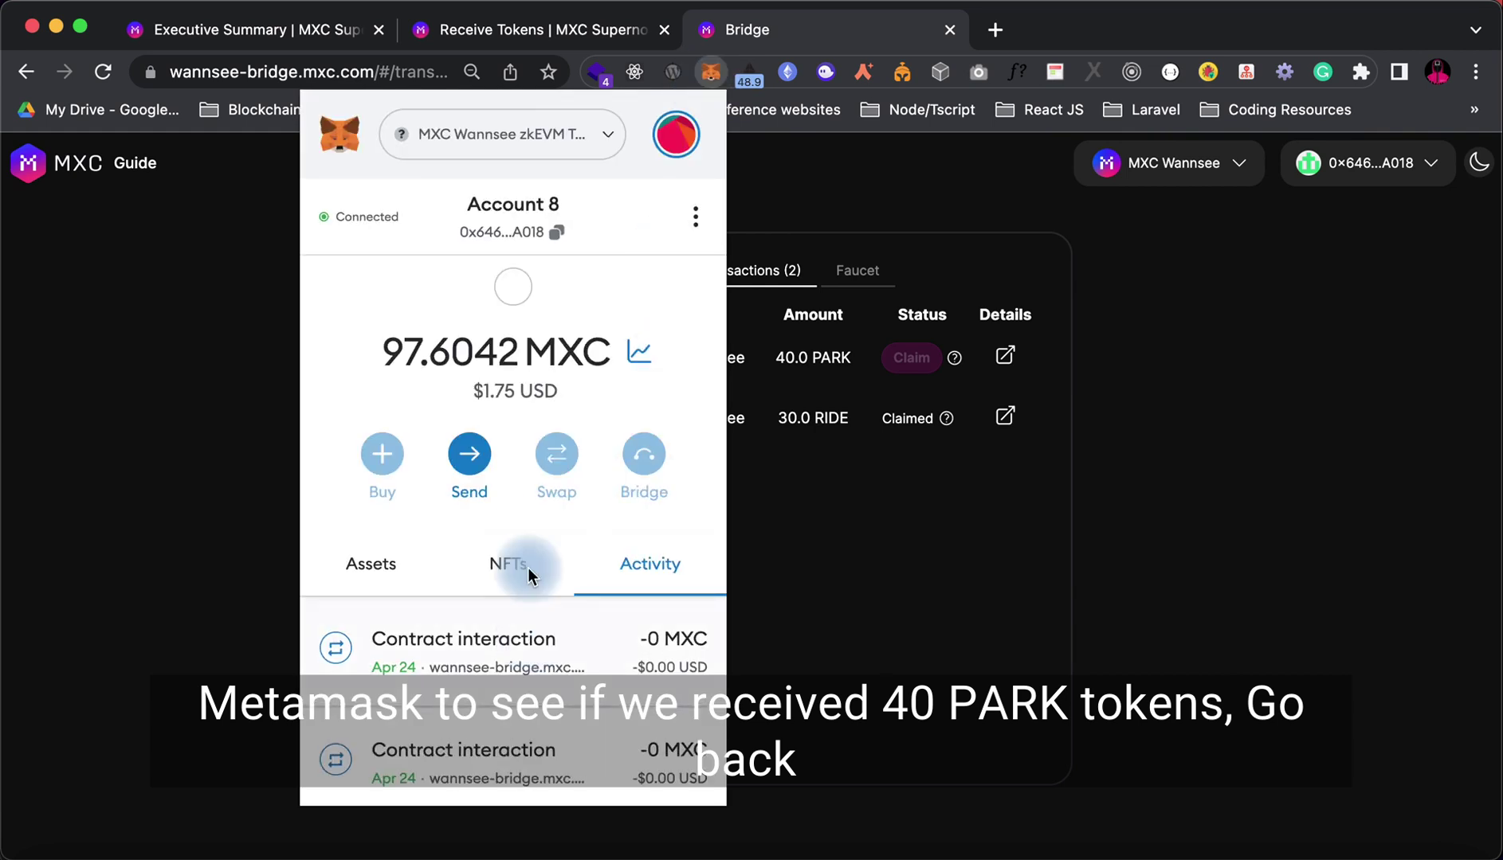
left_click(382, 571)
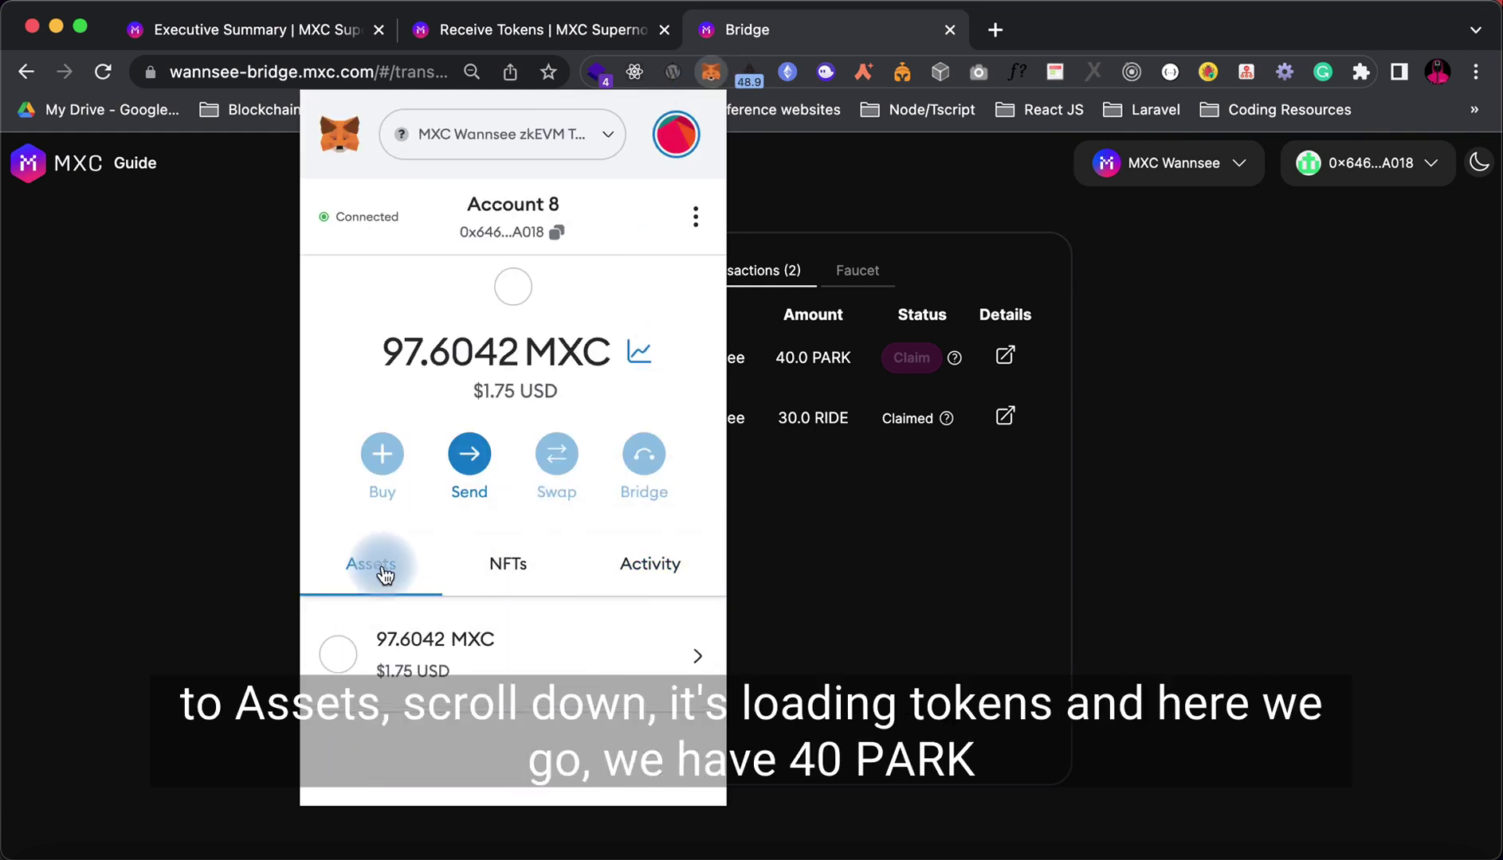
scroll(497, 593, "down", 3)
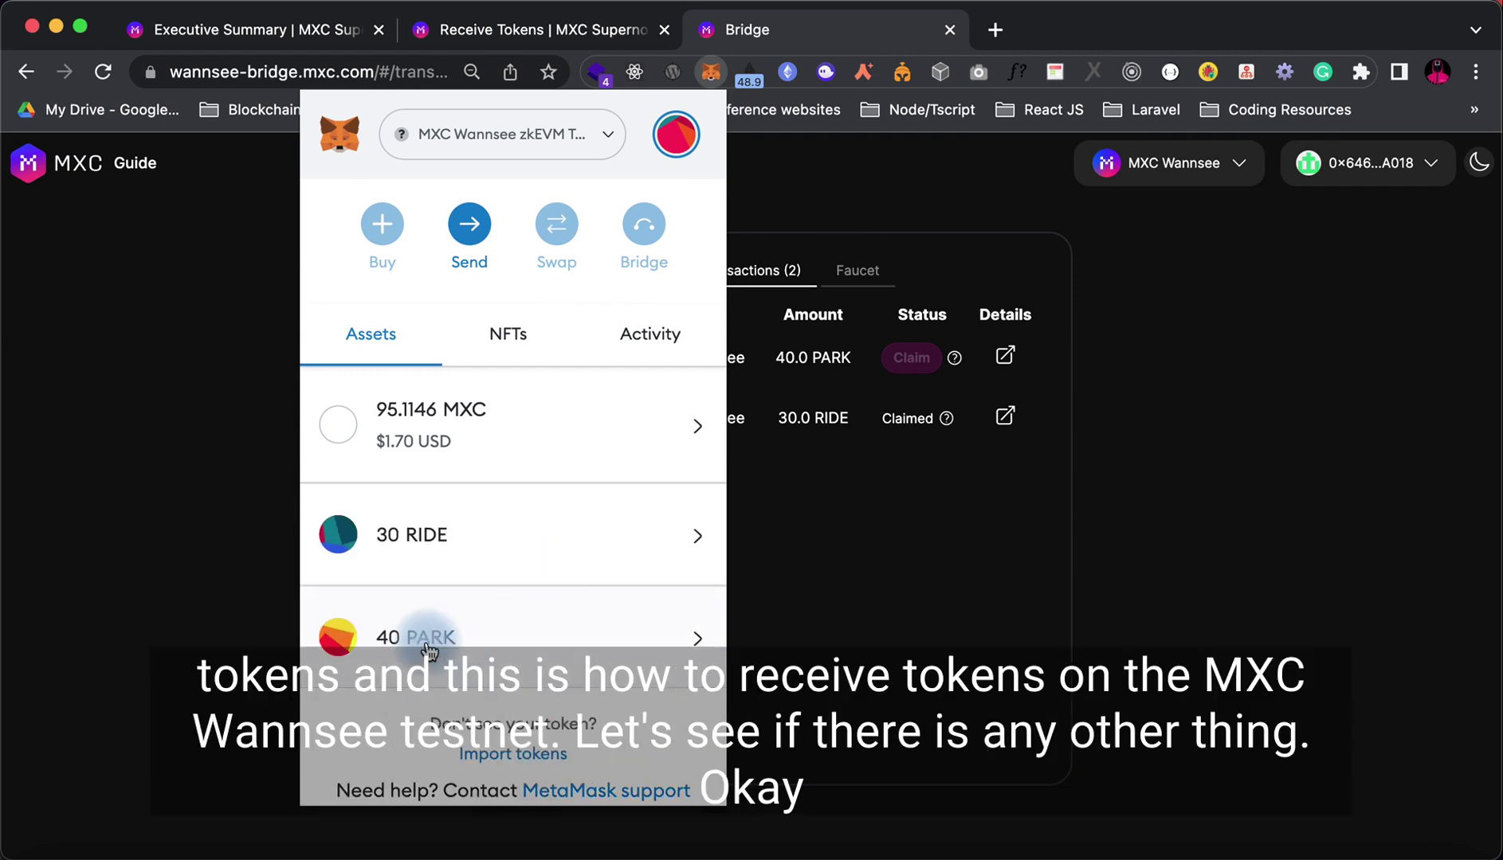
left_click(1159, 454)
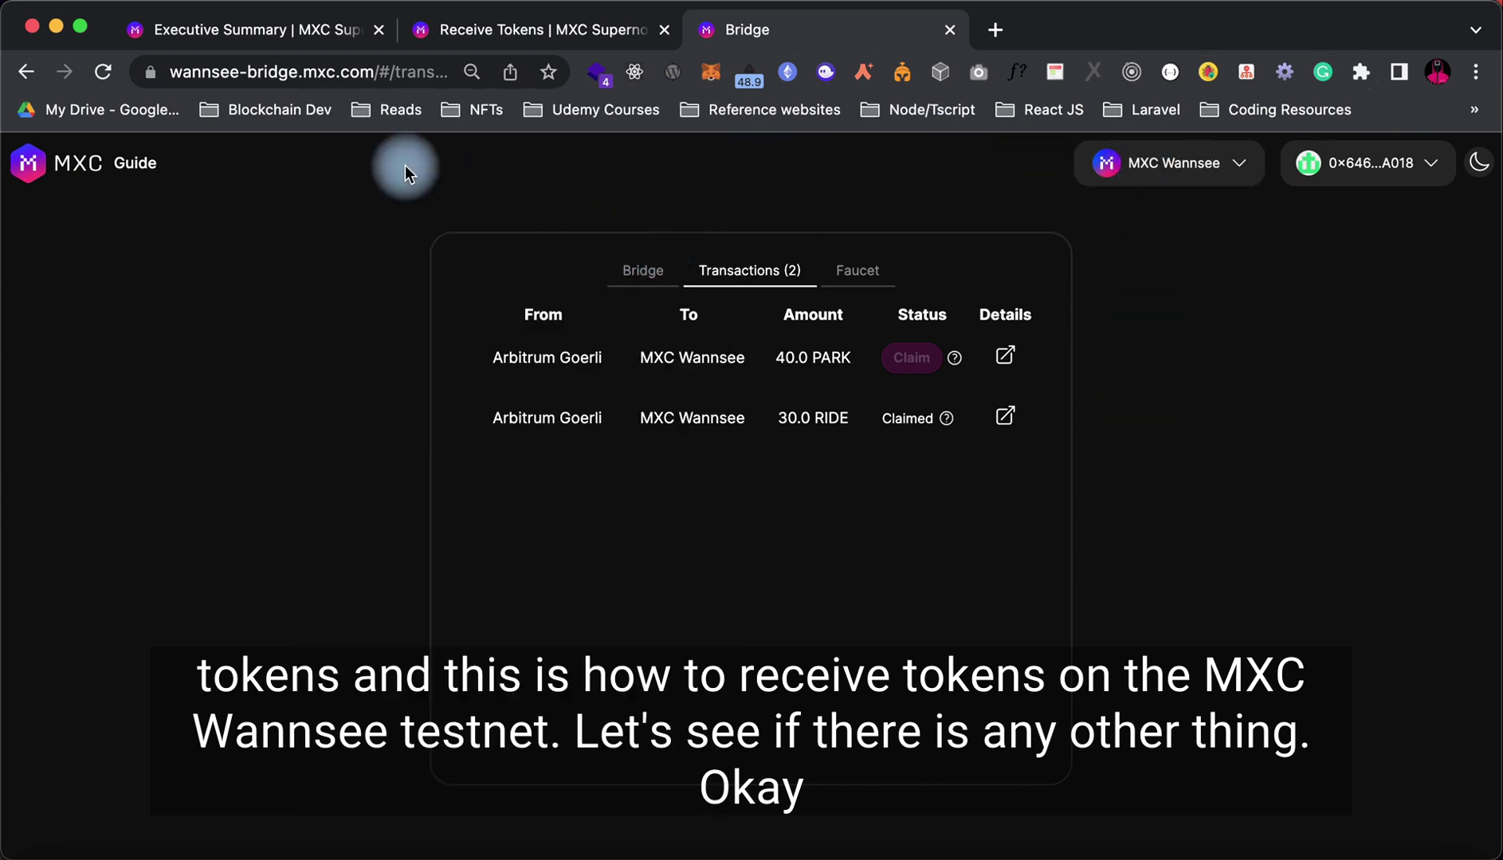
Return to the Receive Tokens docs page and scroll to section 5, Claim & Receive MXC Test Token
left_click(518, 29)
scroll(685, 456, "down", 5)
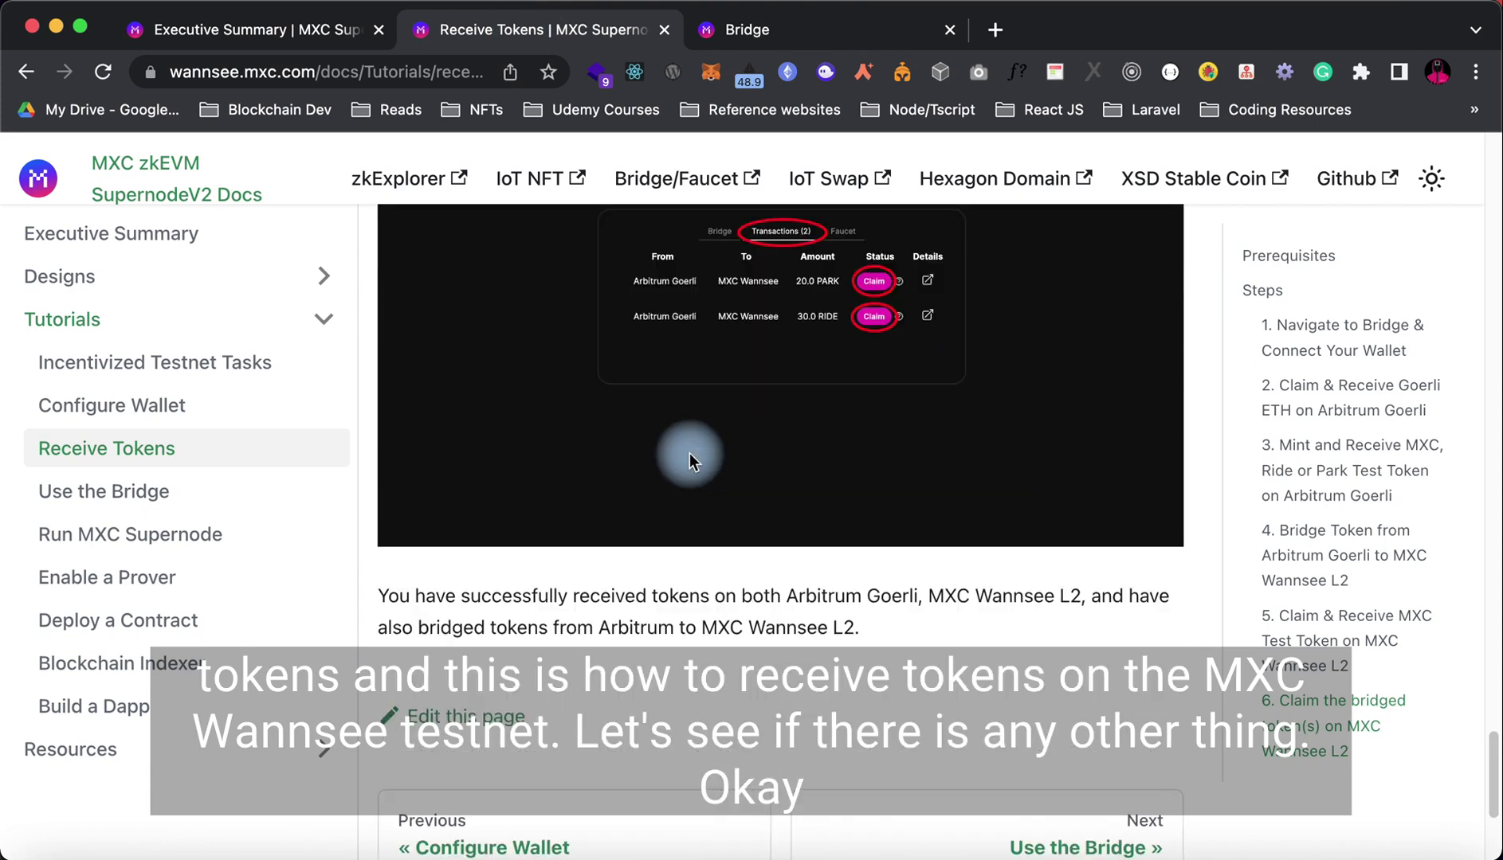
scroll(682, 454, "up", 3)
scroll(558, 518, "down", 3)
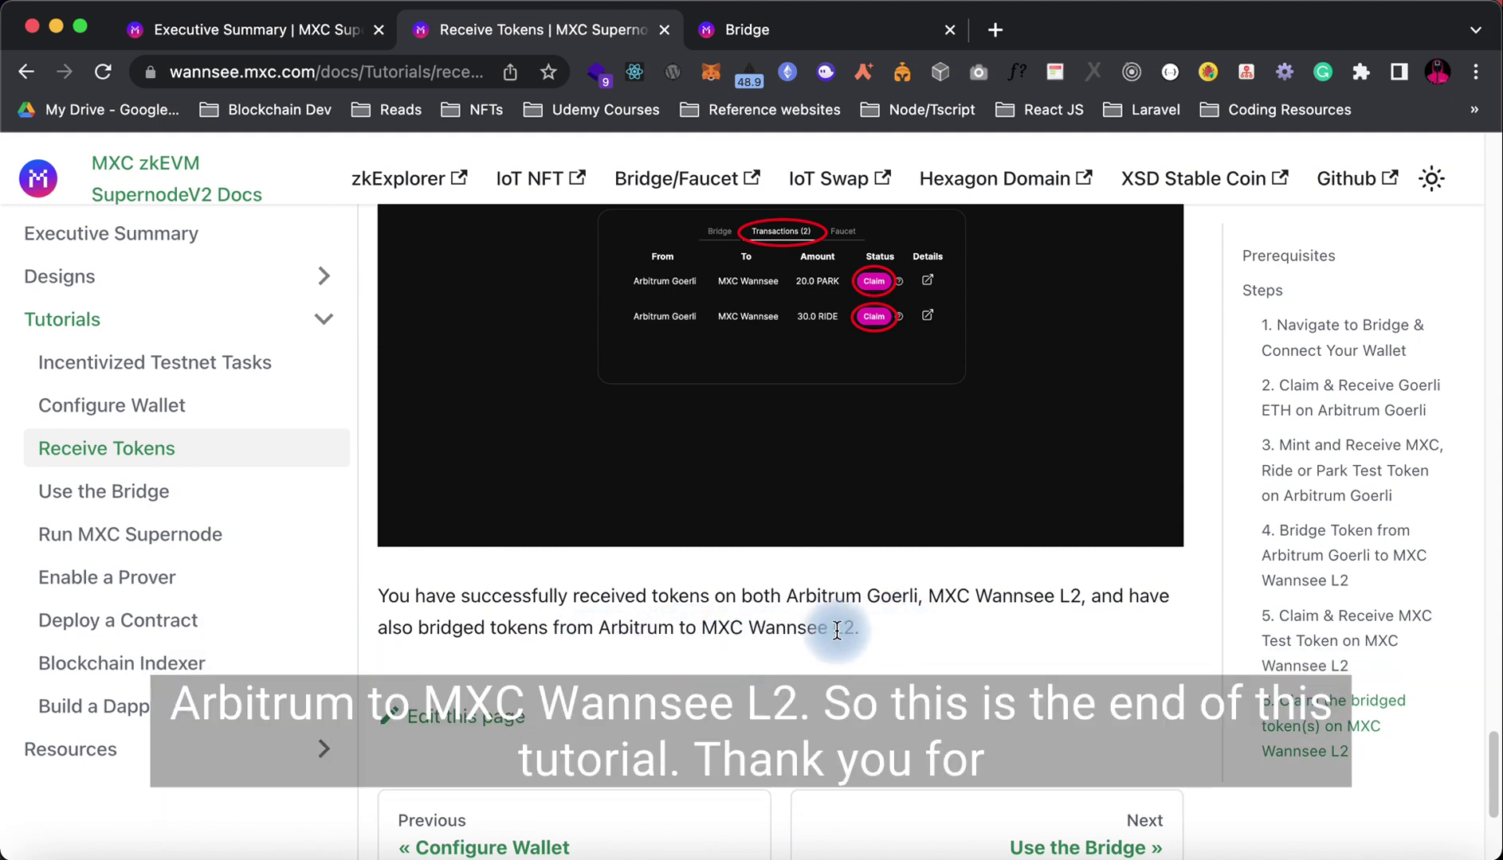
scroll(685, 562, "down", 3)
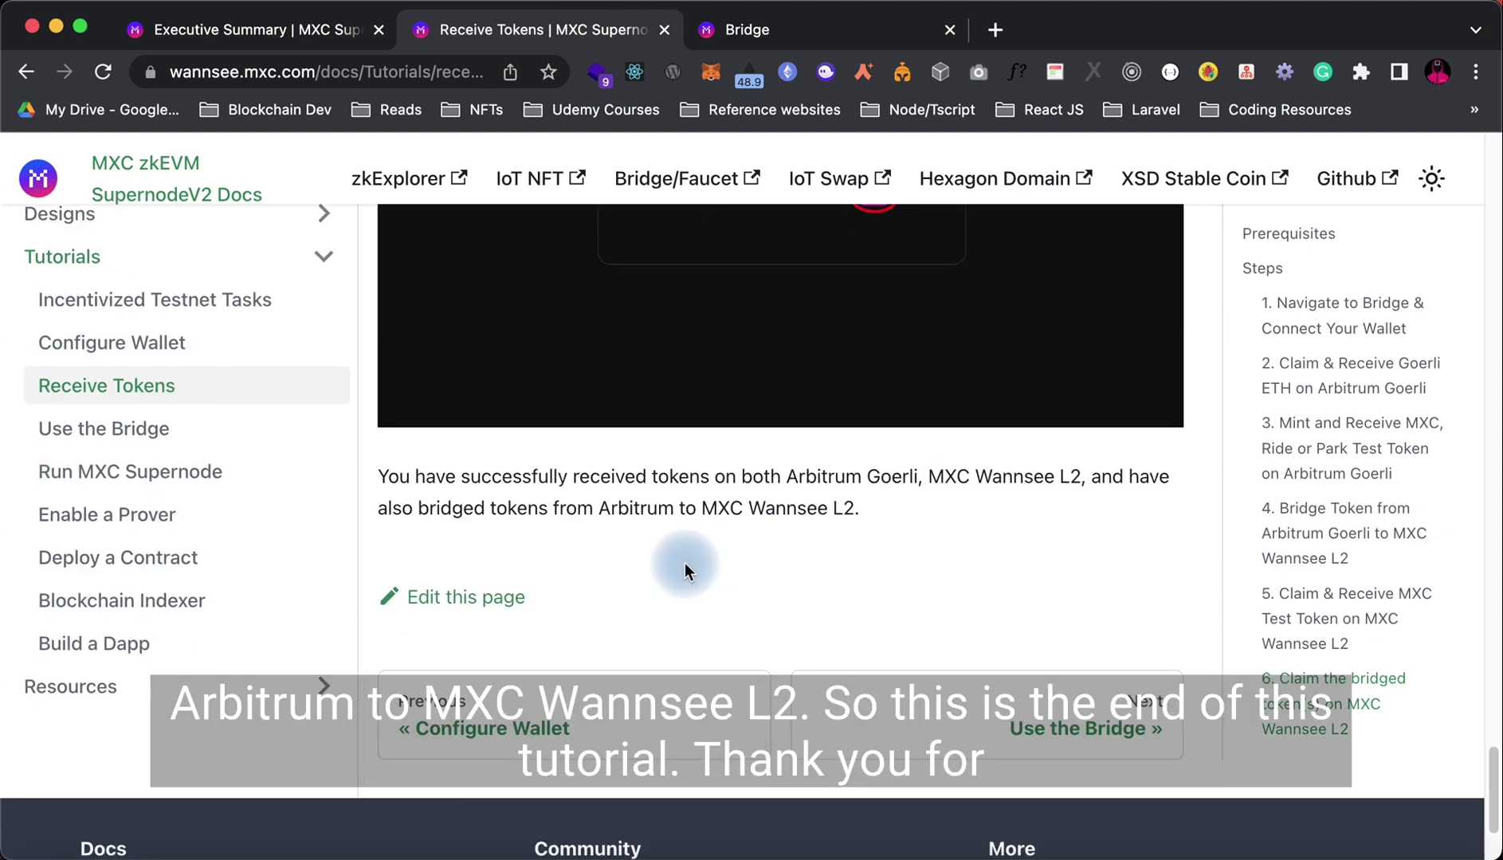
scroll(684, 564, "up", 10)
scroll(684, 564, "down", 6)
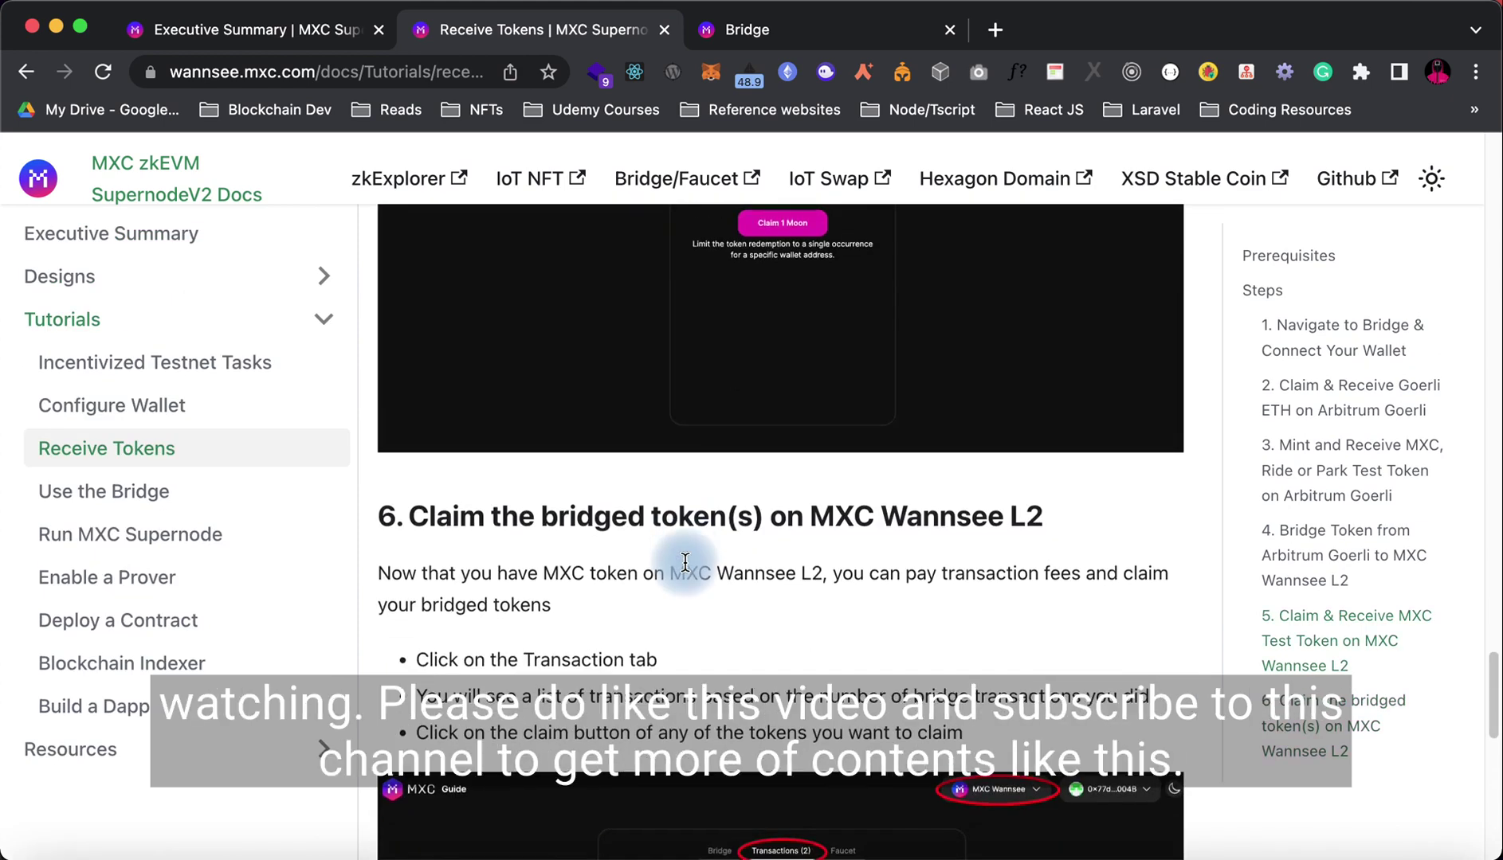
scroll(685, 562, "up", 10)
scroll(683, 558, "down", 5)
scroll(683, 556, "up", 5)
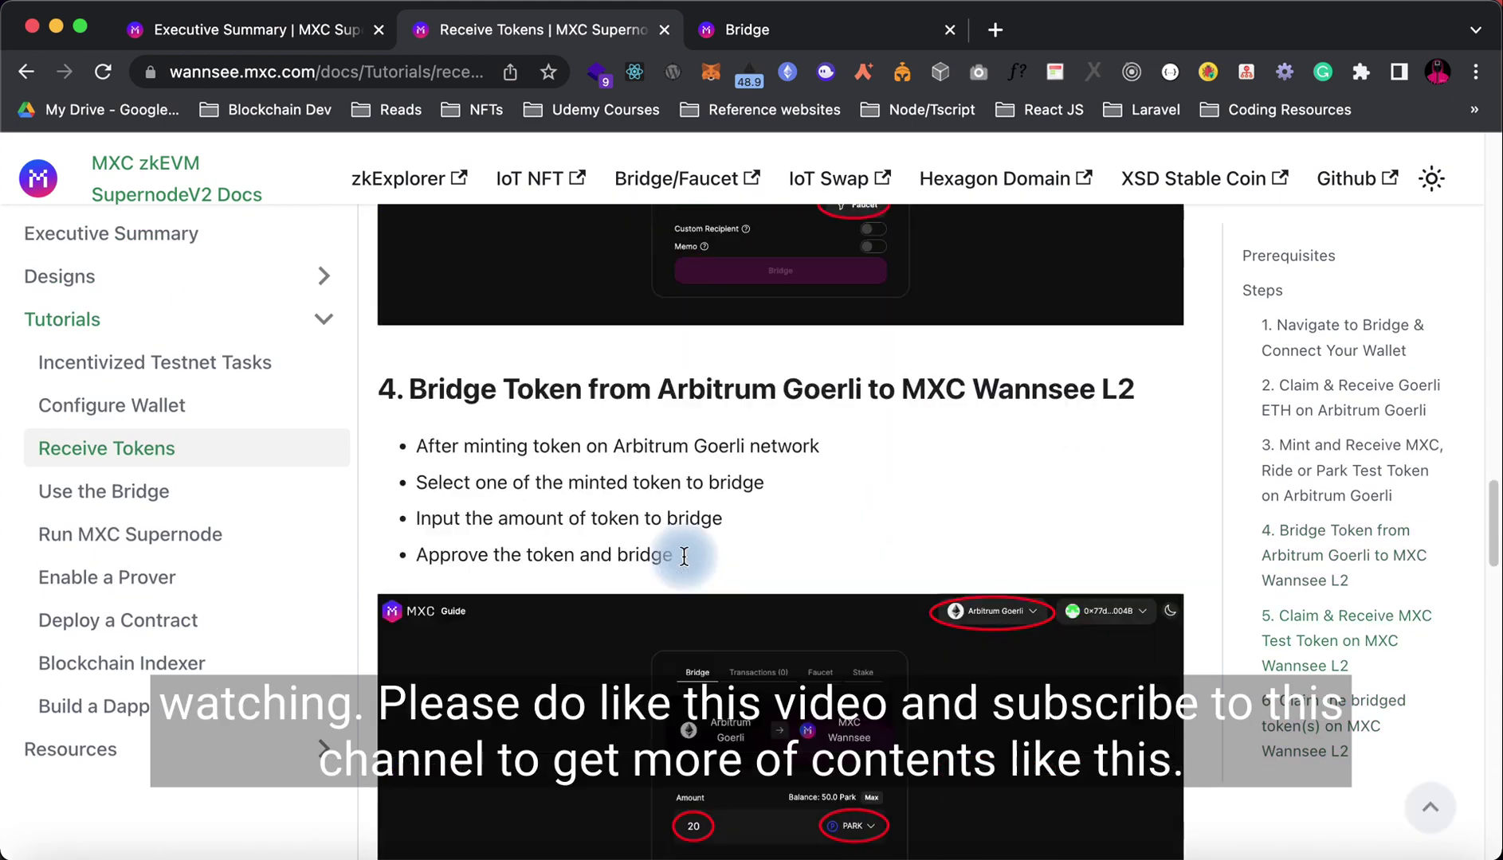
scroll(683, 556, "down", 3)
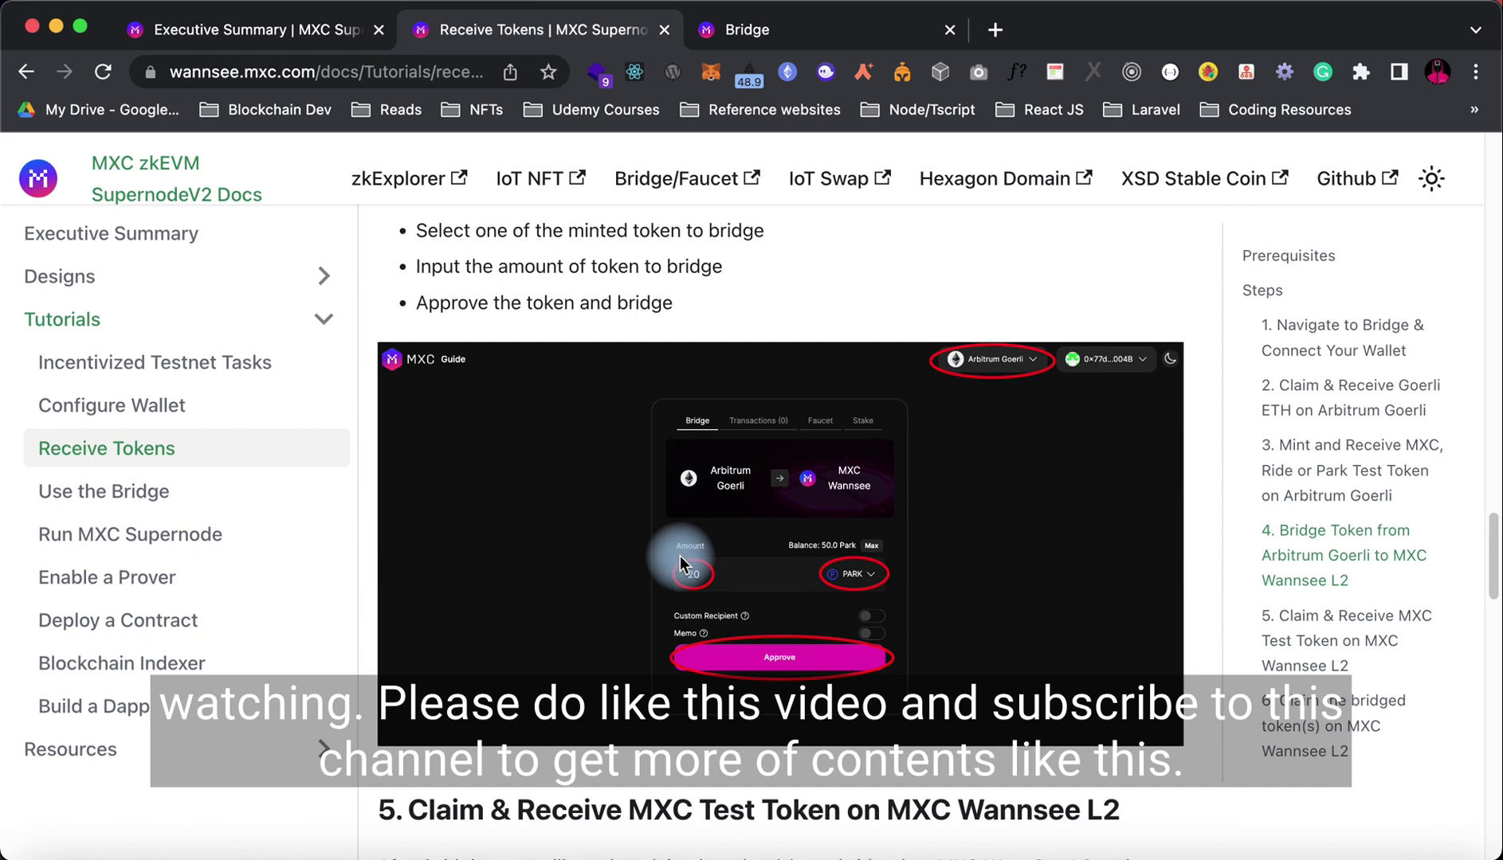
scroll(726, 561, "down", 2)
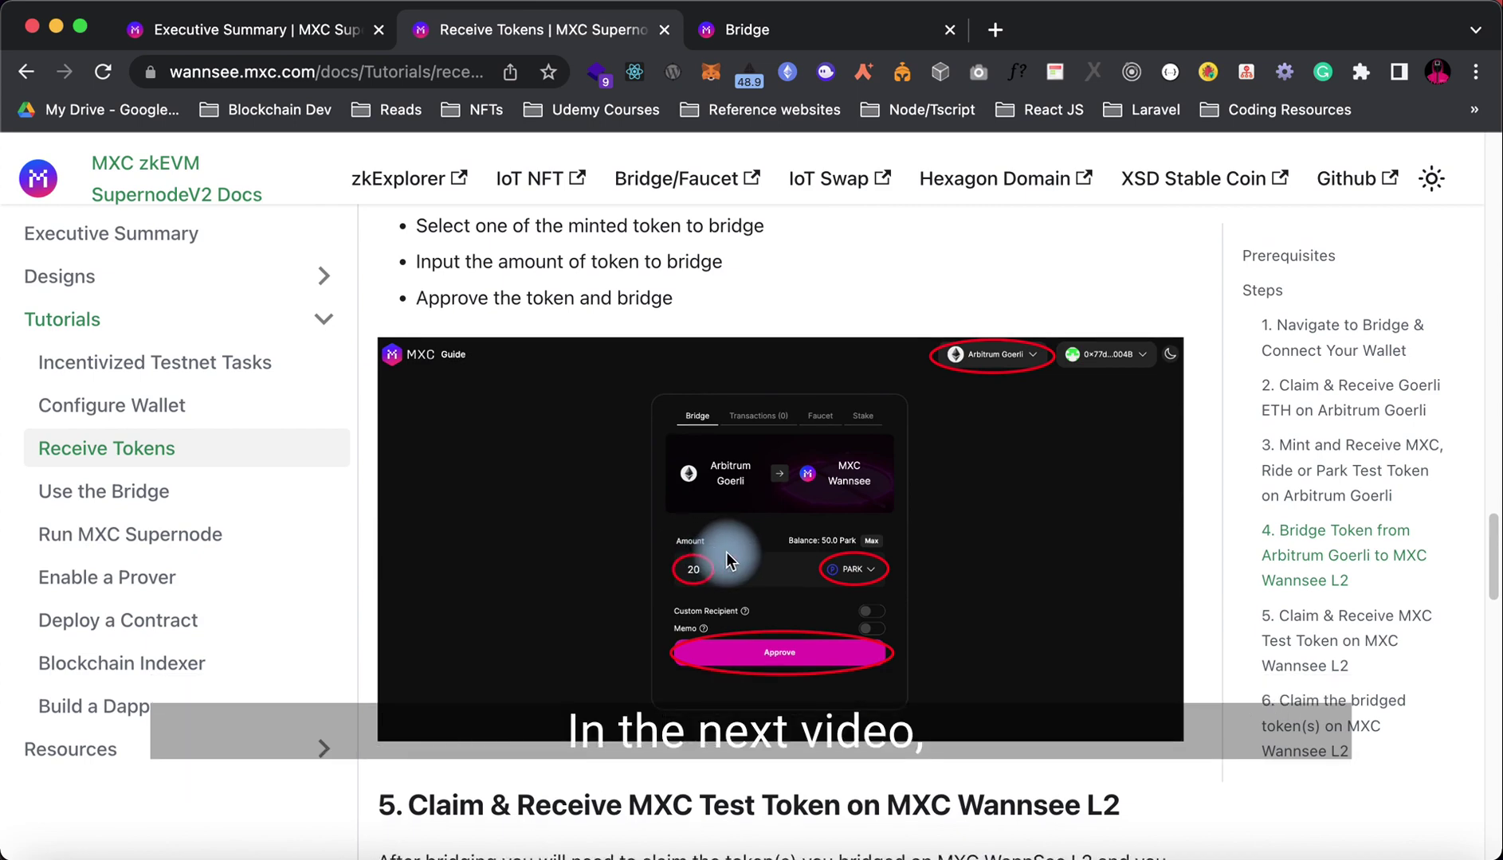
scroll(726, 562, "down", 3)
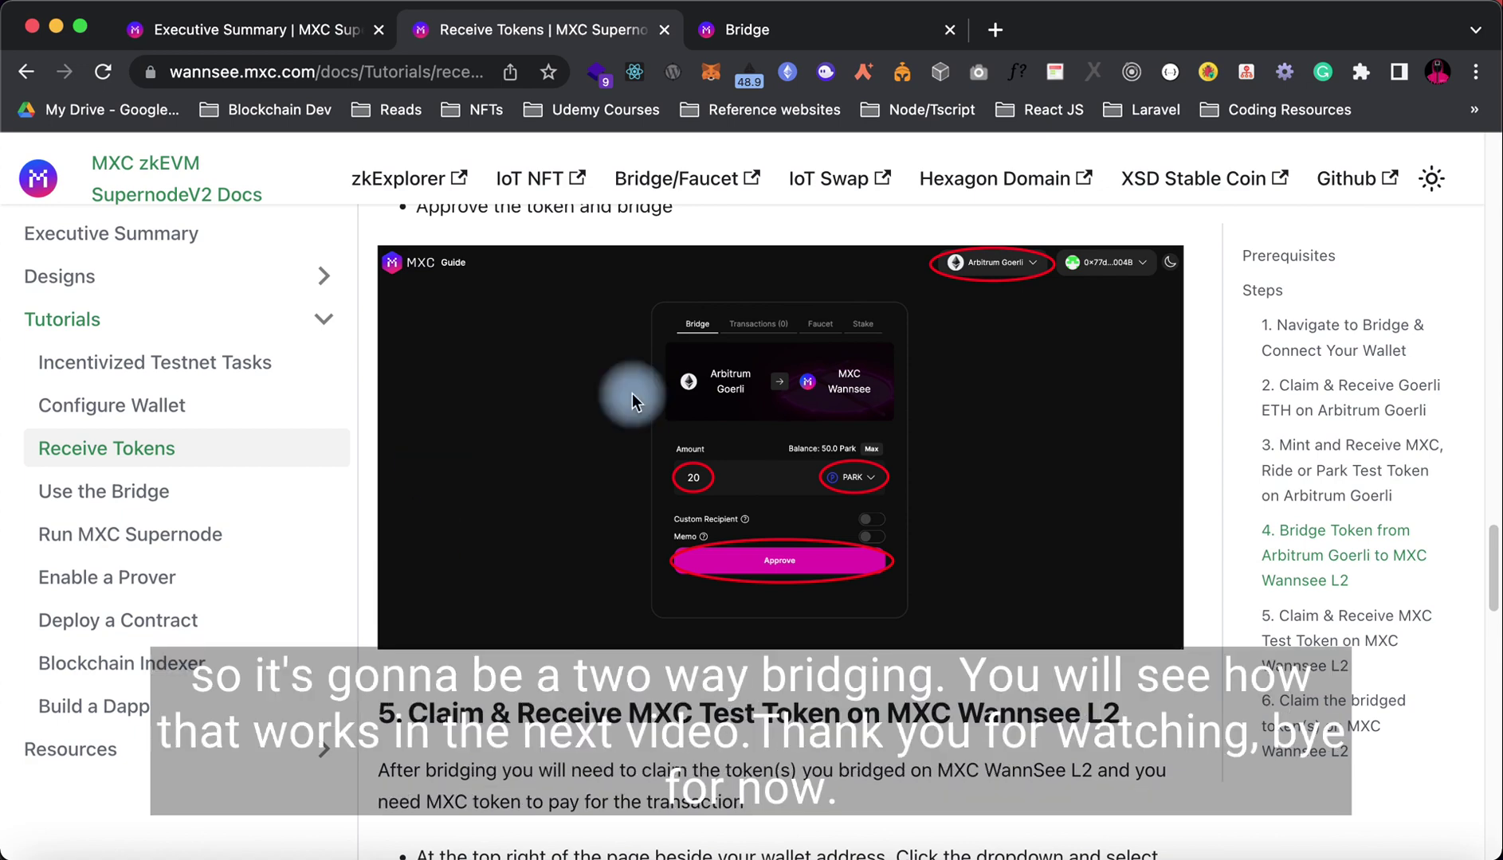
scroll(717, 510, "down", 3)
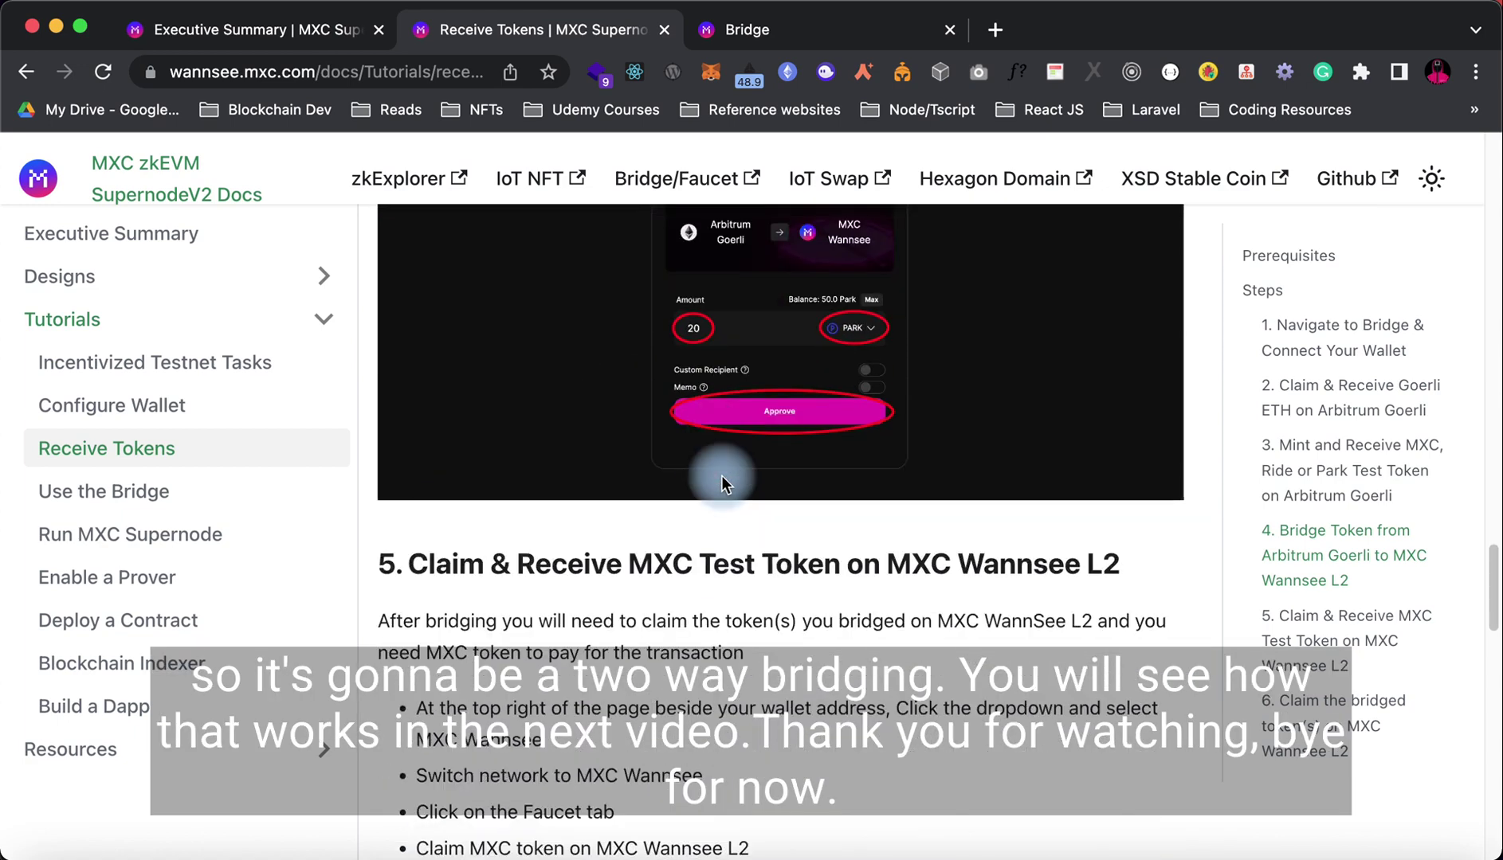
scroll(719, 476, "down", 3)
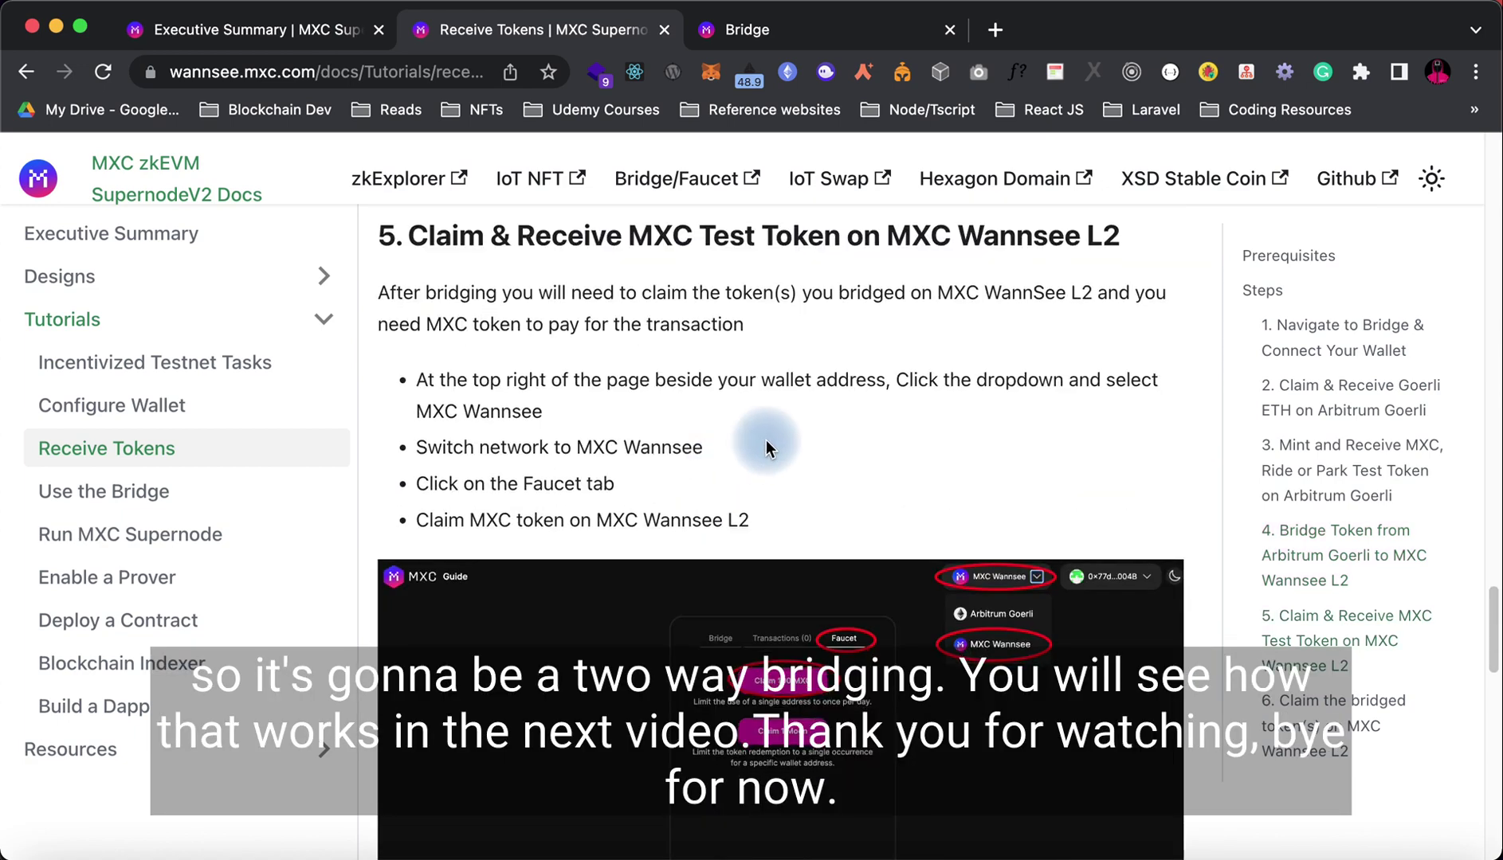